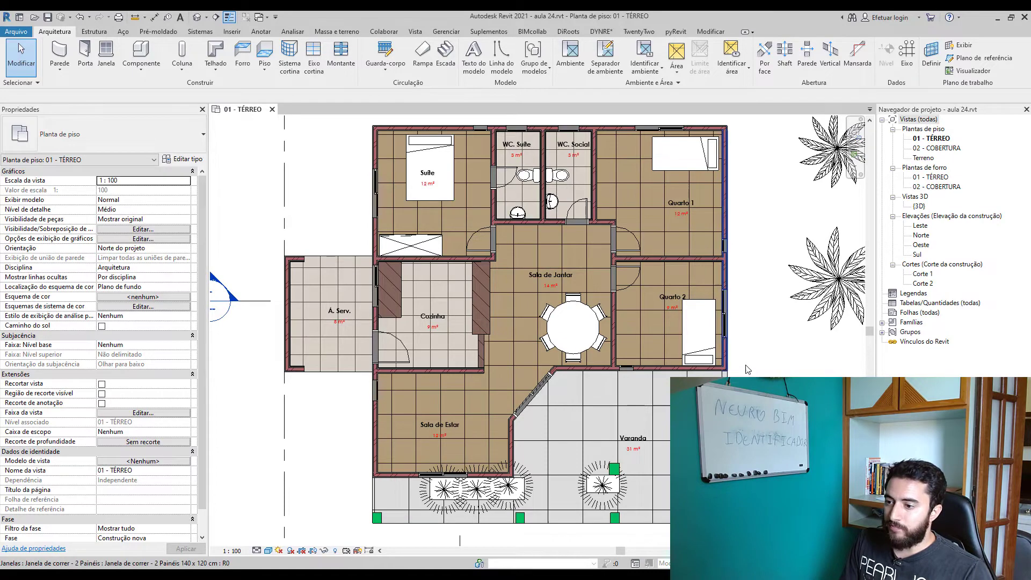
Zoom in on the dining room and select the Sala de Jantar room tag.
scroll(425, 430, "down", 2)
scroll(650, 375, "up", 2)
scroll(650, 375, "down", 2)
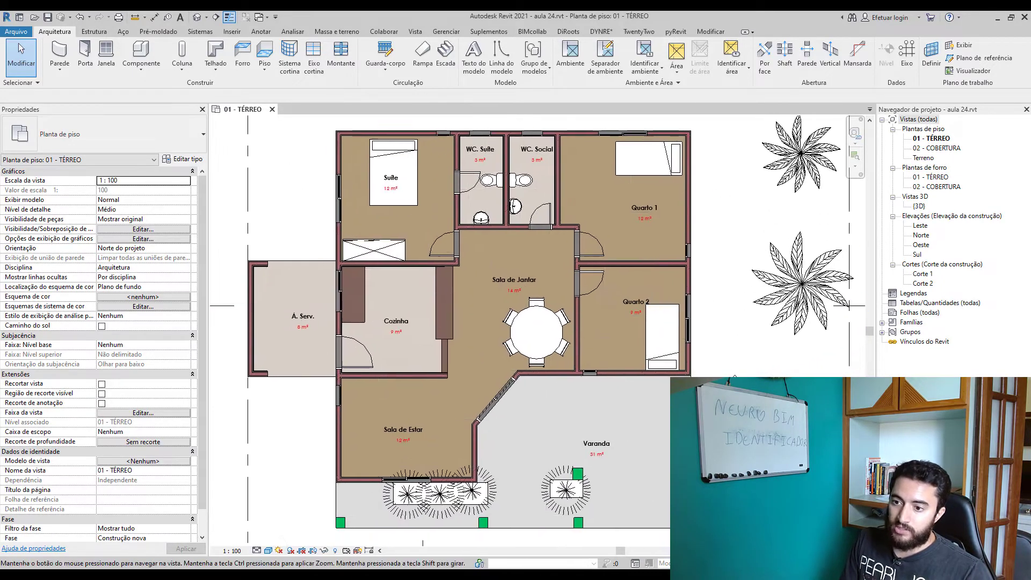
scroll(541, 280, "up", 2)
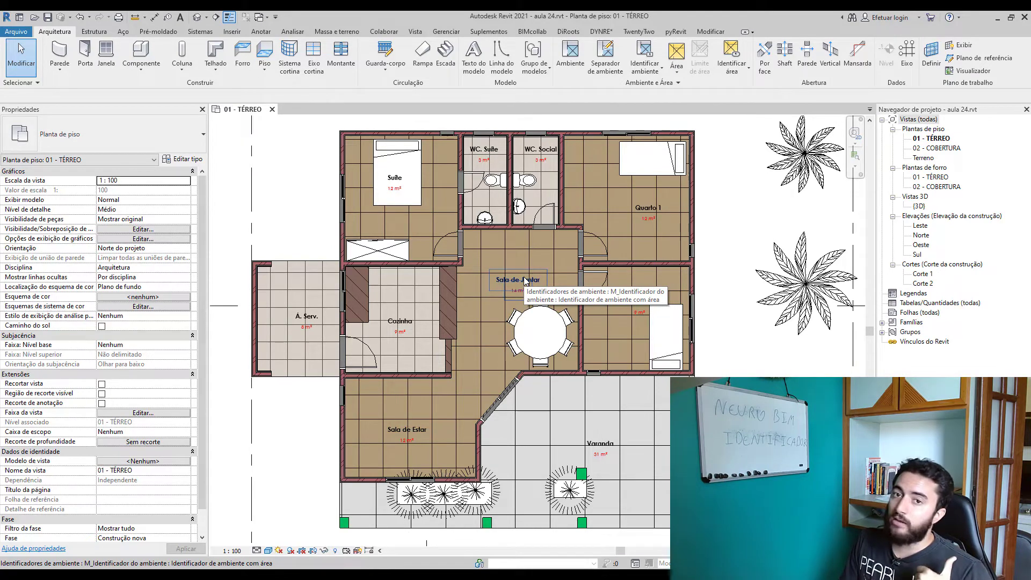
scroll(525, 281, "up", 2)
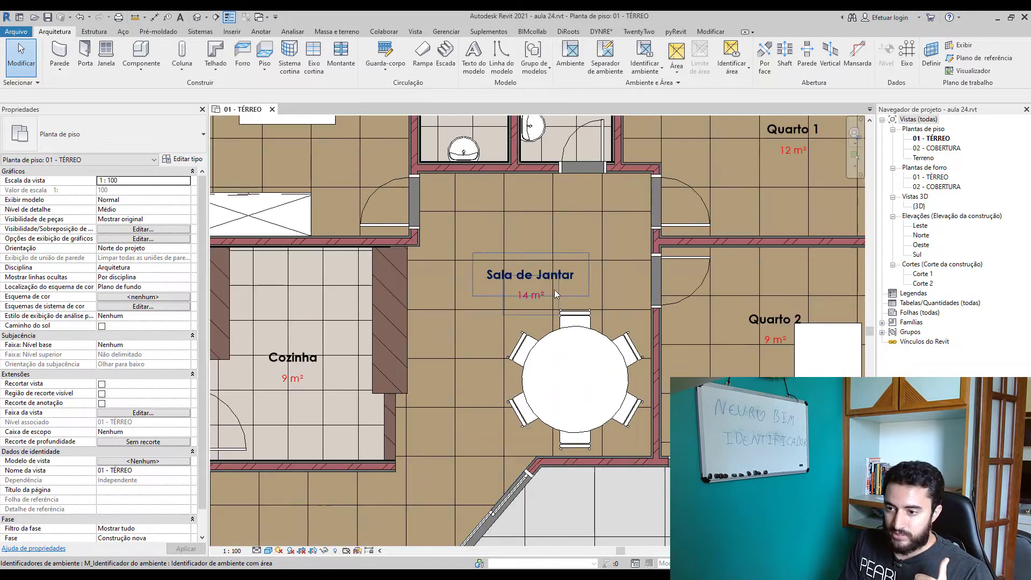
left_click(534, 275)
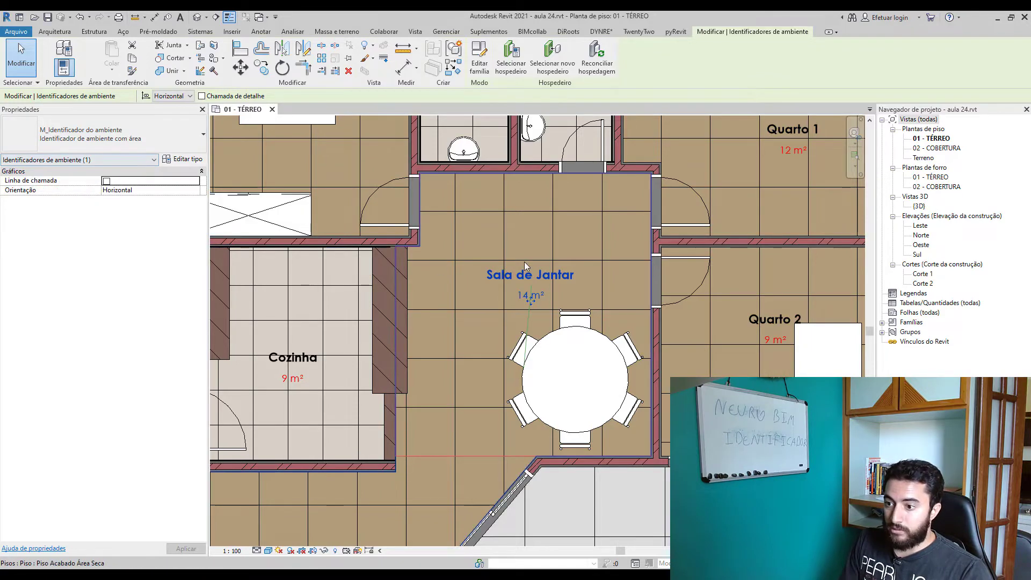
Fit the whole house plan back in view and bring up the Anotar ribbon tools.
scroll(524, 262, "down", 5)
scroll(539, 272, "up", 1)
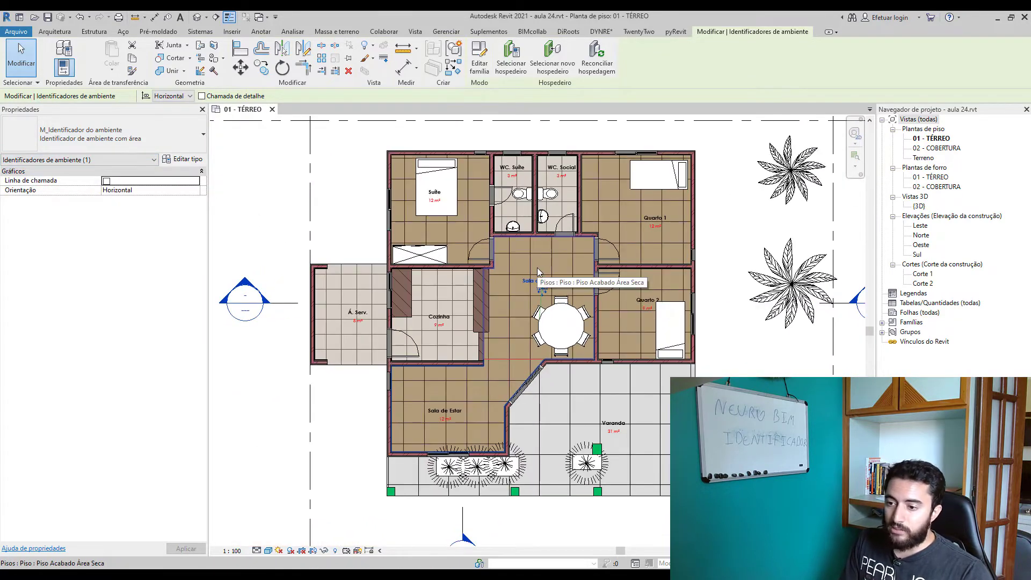
scroll(537, 271, "up", 4)
scroll(548, 279, "down", 3)
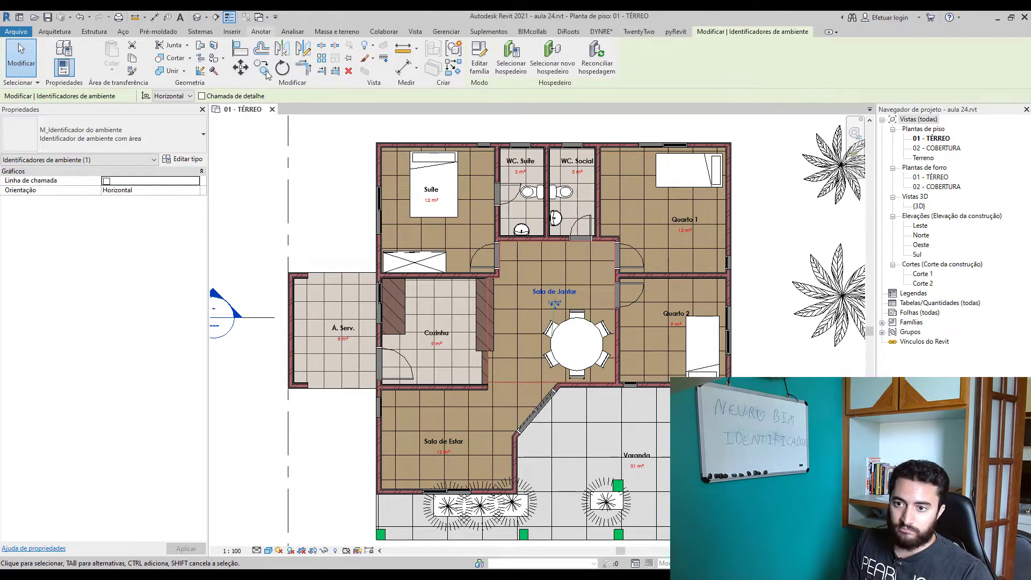
left_click(261, 33)
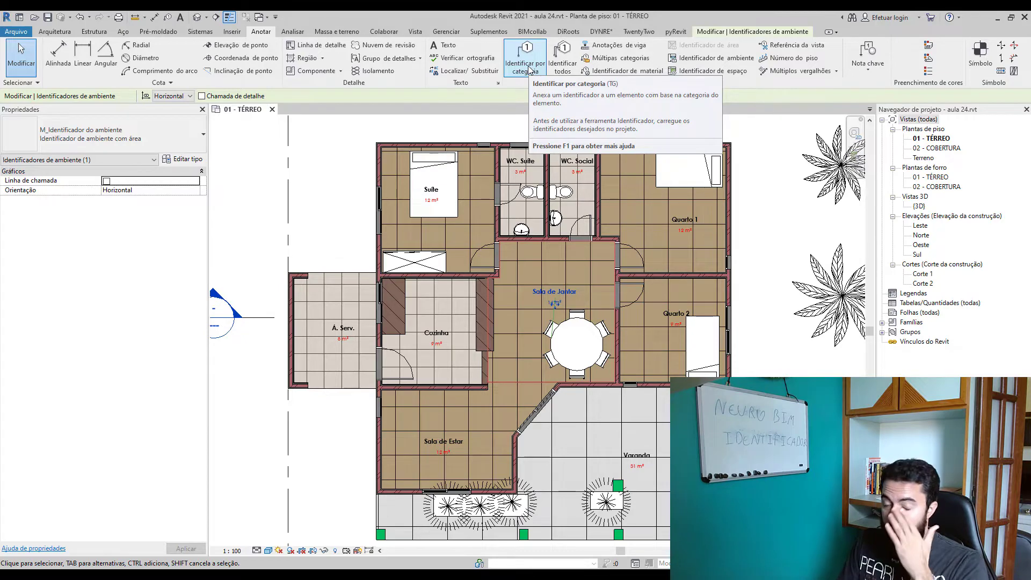
Check categories of the Suíte bed, dining table, veranda shrub and Cozinha wall, then return to Anotar.
left_click(433, 183)
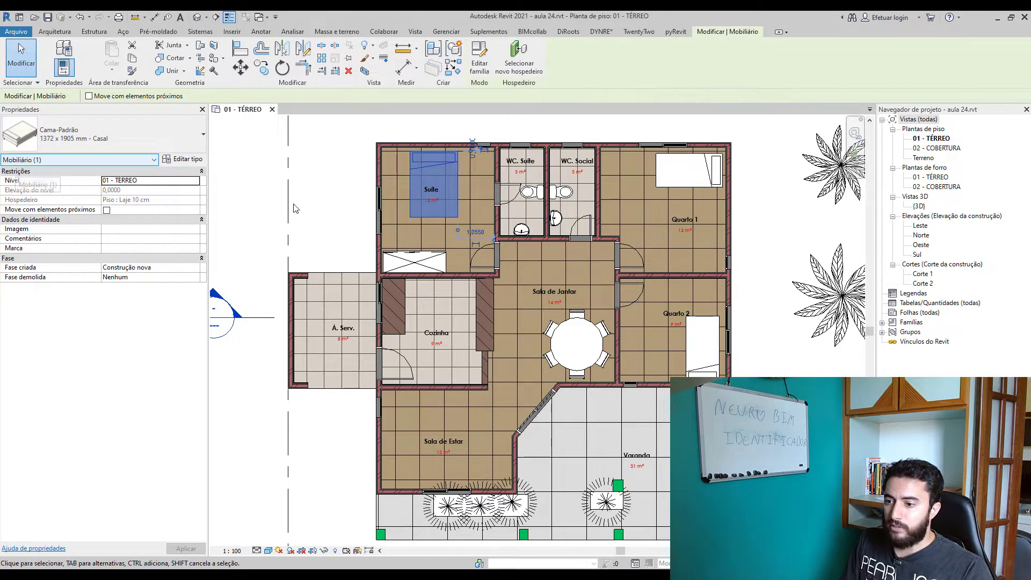
left_click(602, 364)
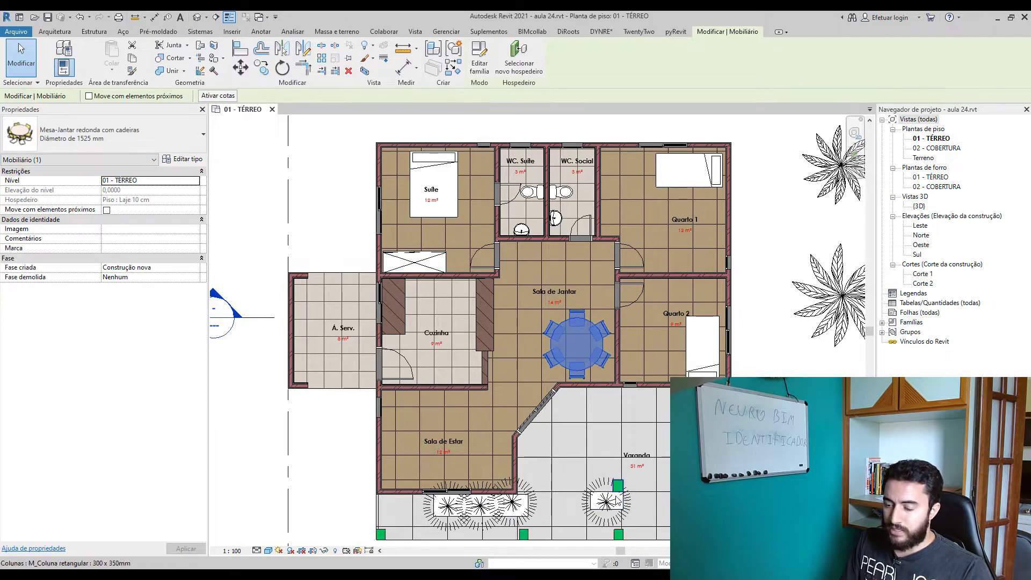
left_click(613, 513)
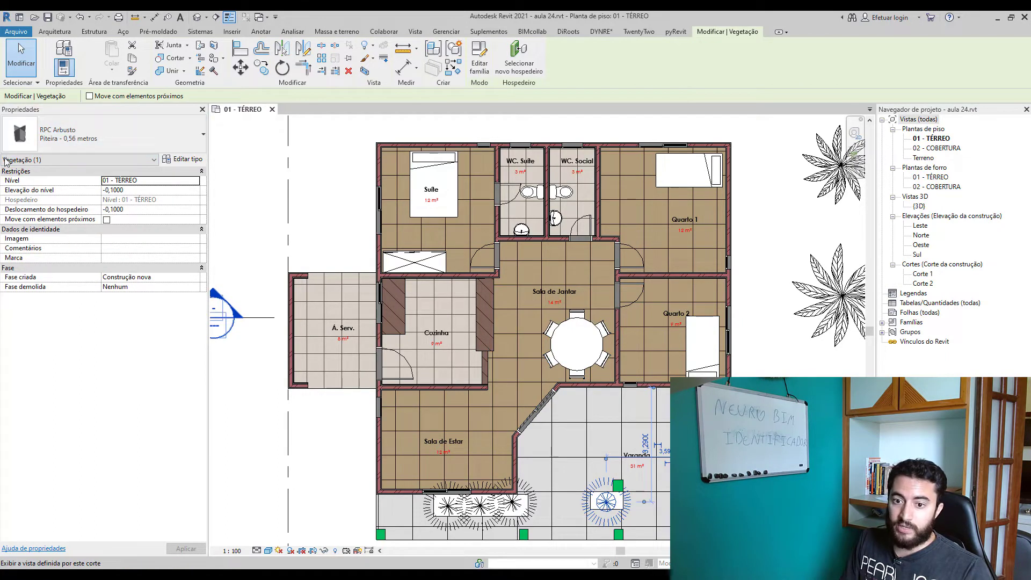
left_click(446, 391)
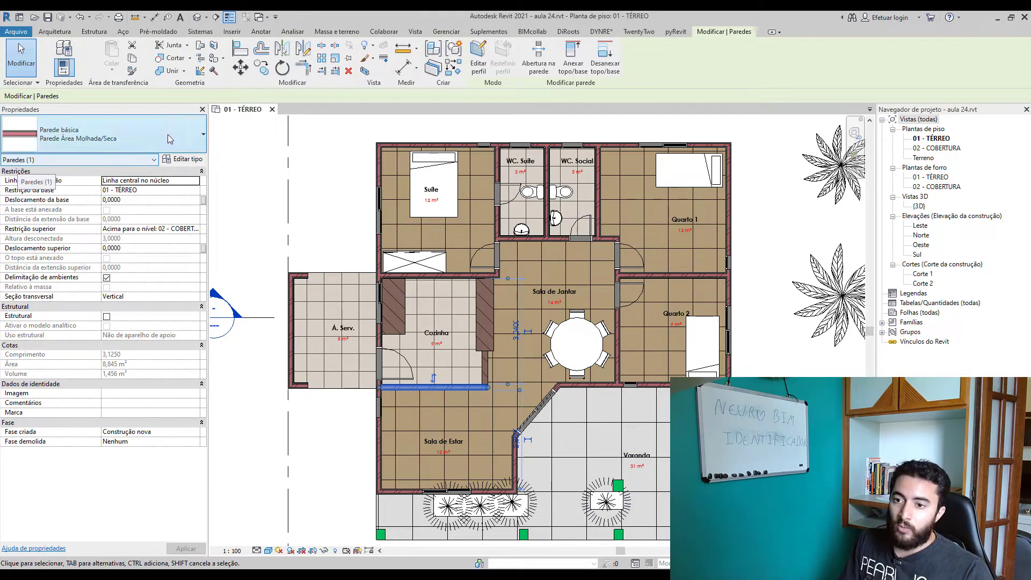
left_click(261, 31)
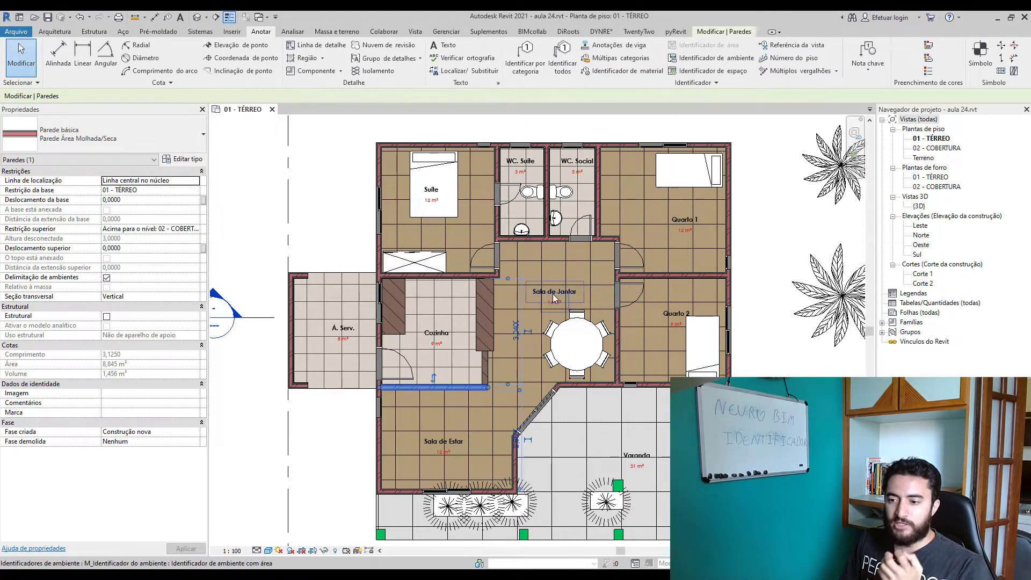
Enlarge the upper rooms and start the Identificar por categoria tagging tool.
middle_click_drag(552, 295, 553, 296)
scroll(527, 308, "up", 2)
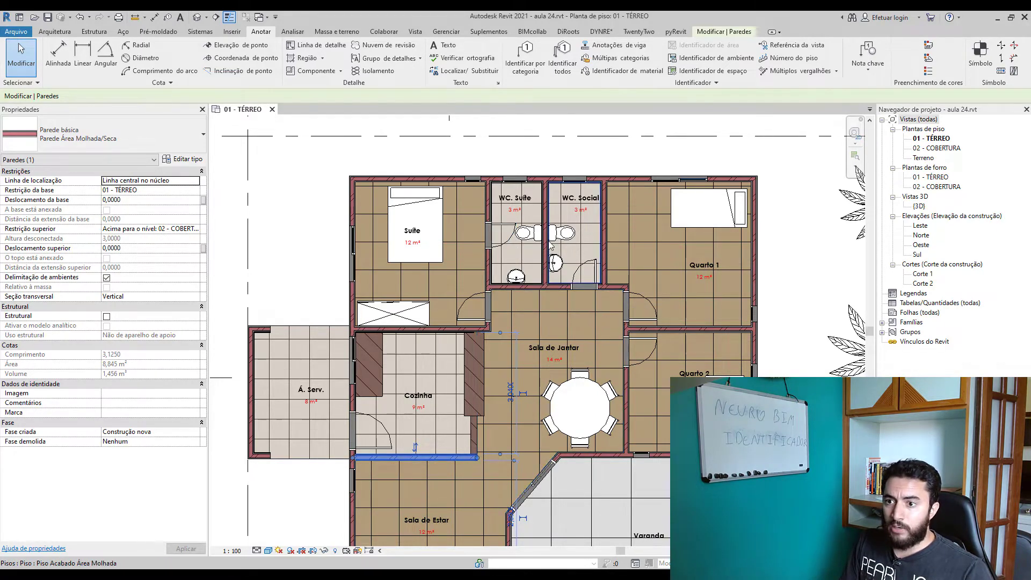
left_click(525, 53)
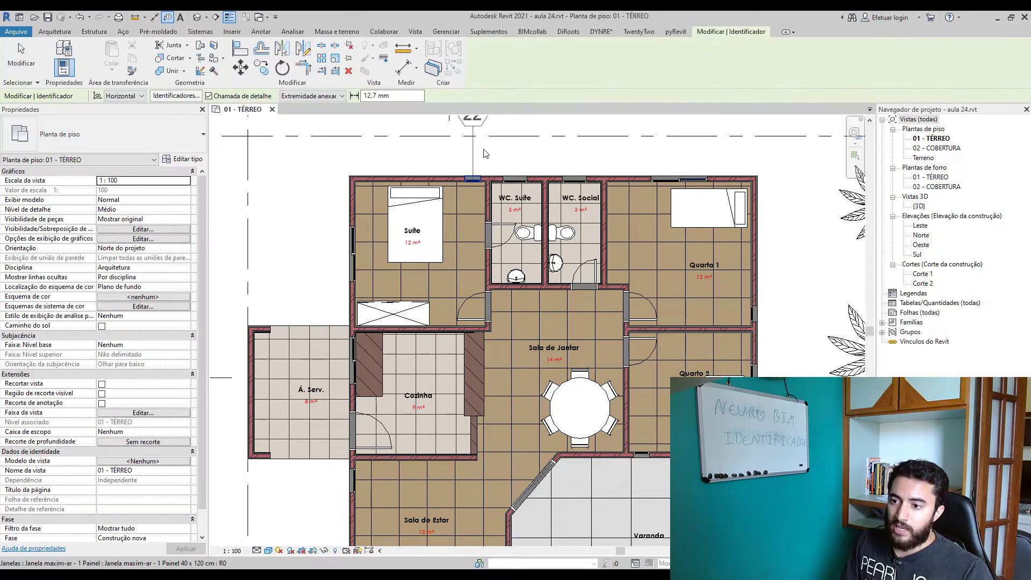
Bring the WC doors into view and turn off Chamada de detalhe so tags have no leader.
scroll(495, 174, "up", 3)
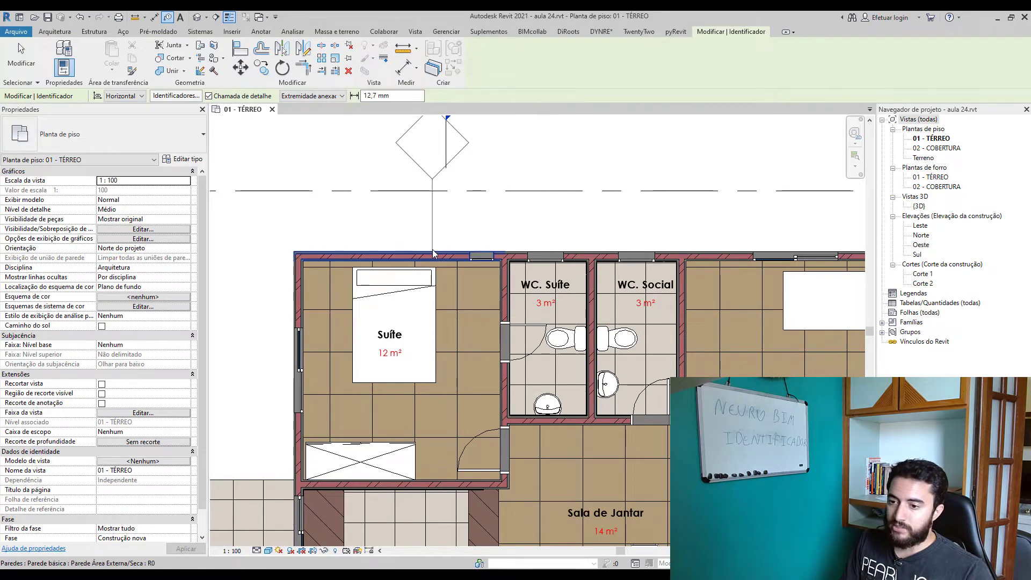
scroll(433, 250, "down", 1)
scroll(433, 249, "down", 2)
scroll(420, 257, "up", 2)
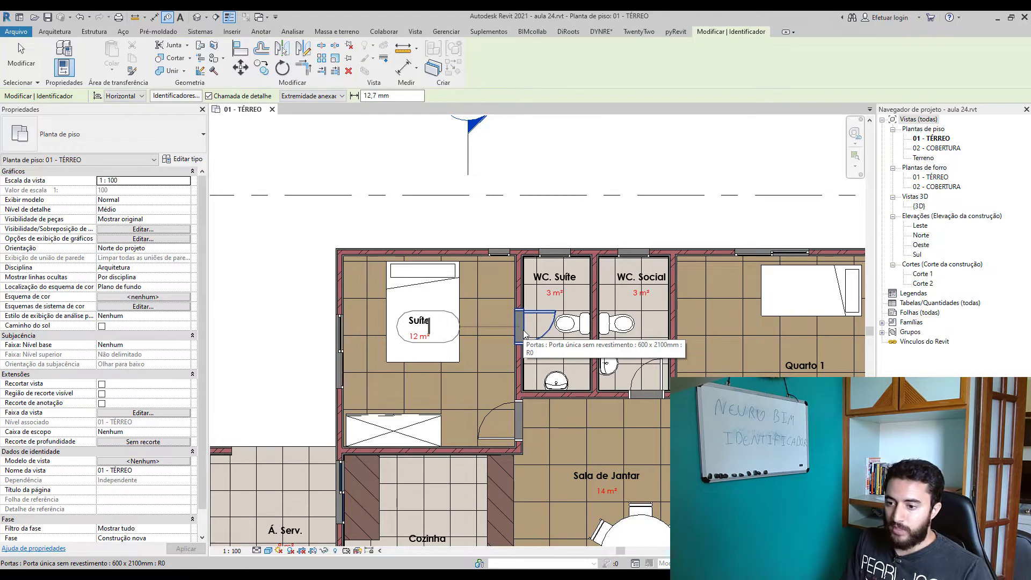
middle_click_drag(524, 334, 442, 272)
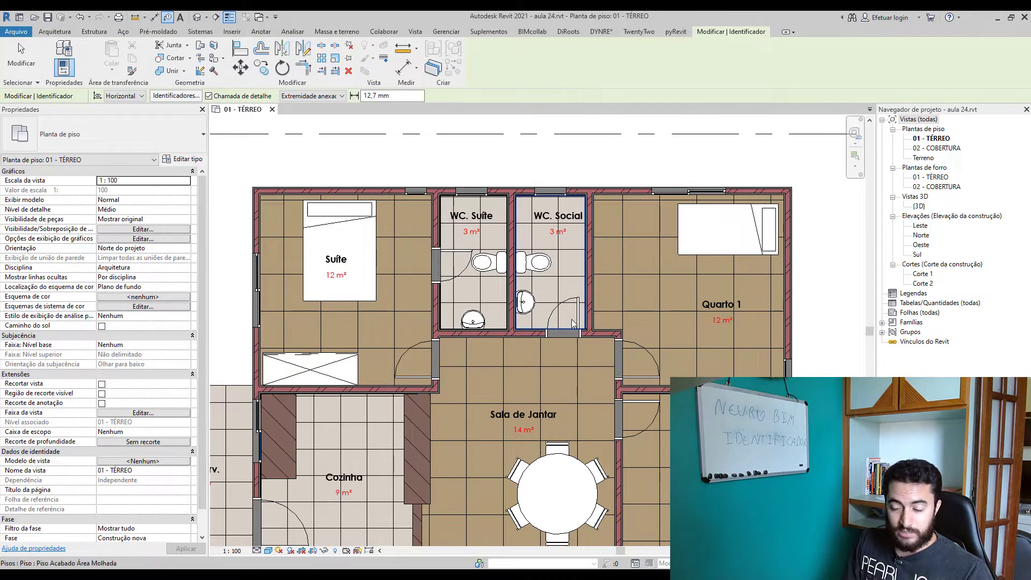
left_click(209, 97)
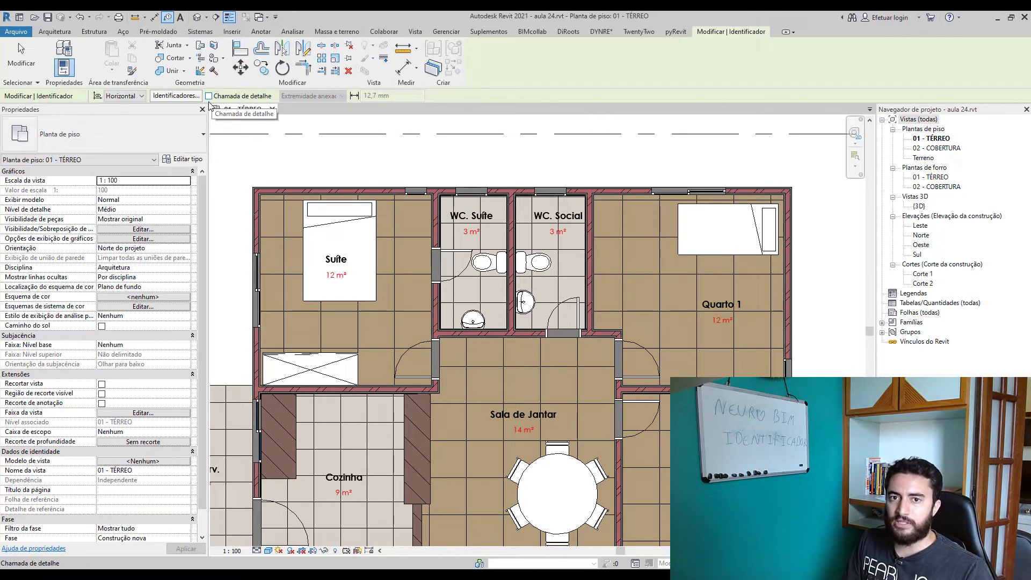
Tag the WC Social door with mark 2, end tagging, and select the door to check its Marca.
left_click(569, 329)
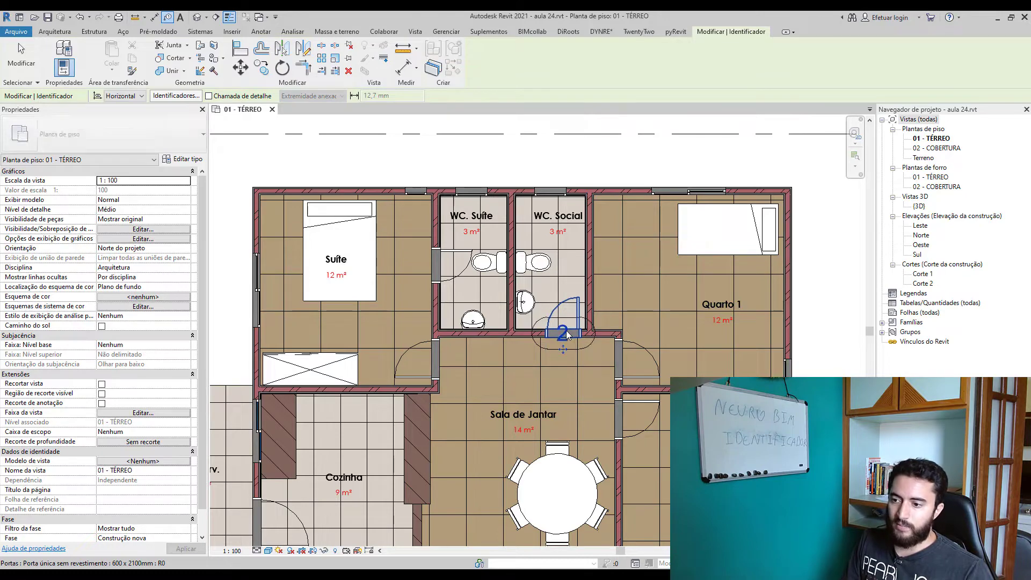
key("Escape")
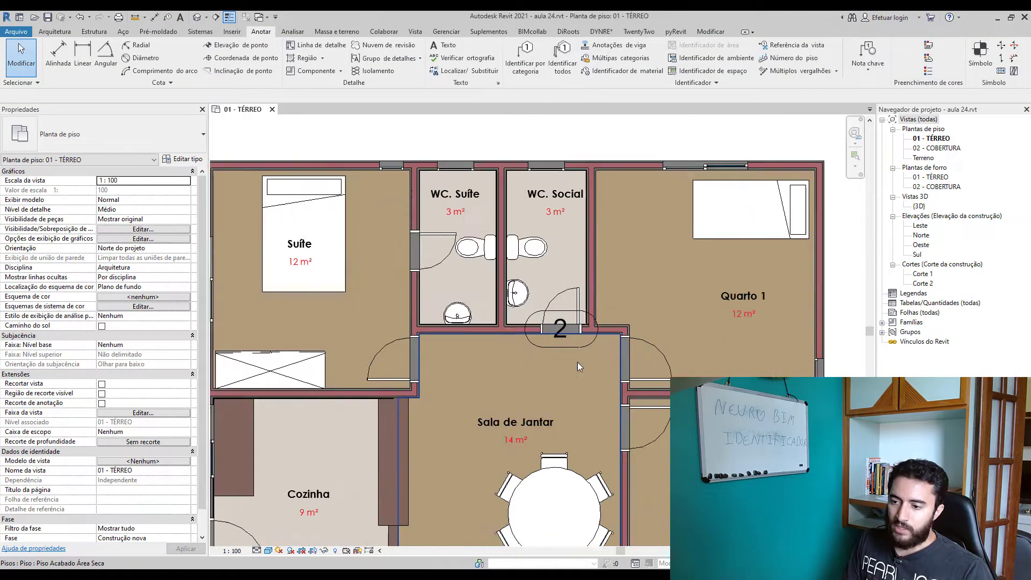
scroll(578, 362, "up", 4)
left_click(556, 326)
scroll(583, 396, "down", 3)
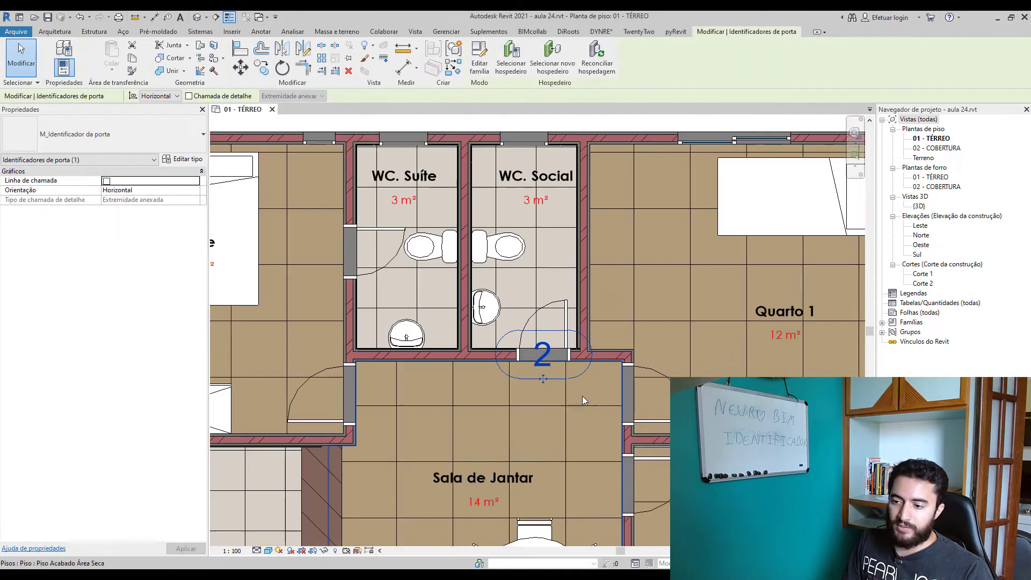
scroll(566, 392, "up", 3)
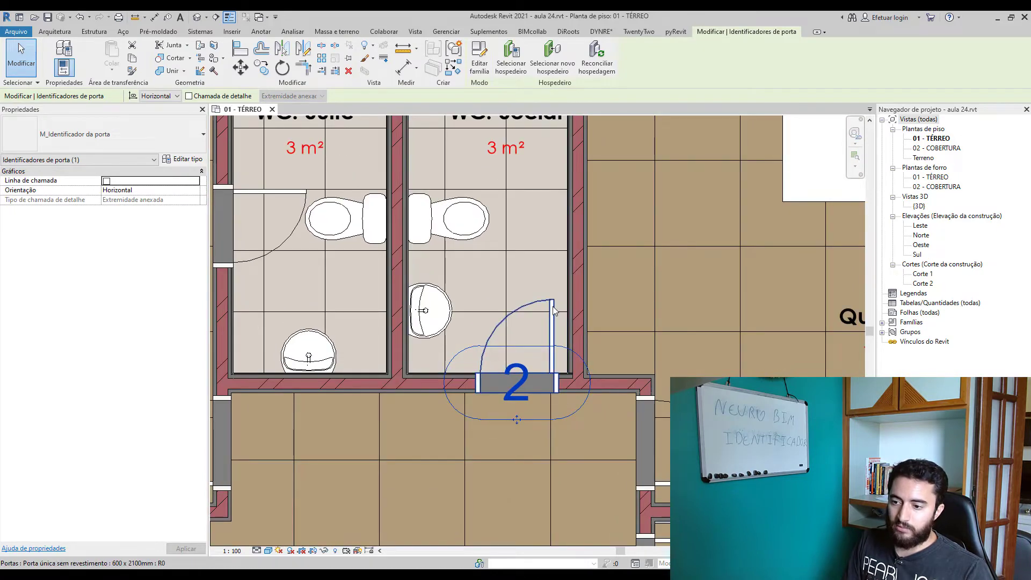
left_click(553, 376)
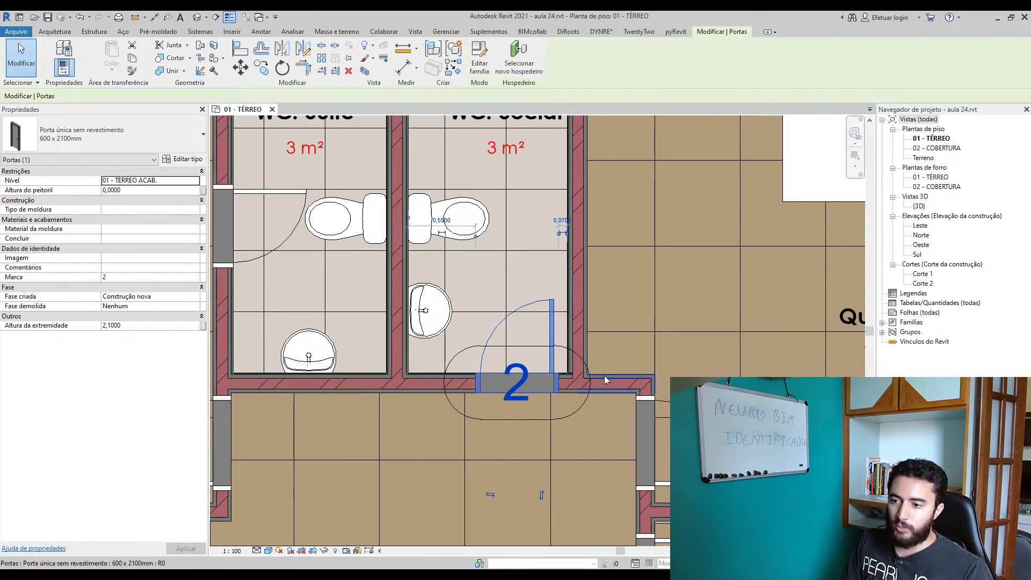
Check several door marks, including Quarto 2's mark 4, then select the 600 x 2100mm WC Social door.
scroll(567, 359, "down", 2)
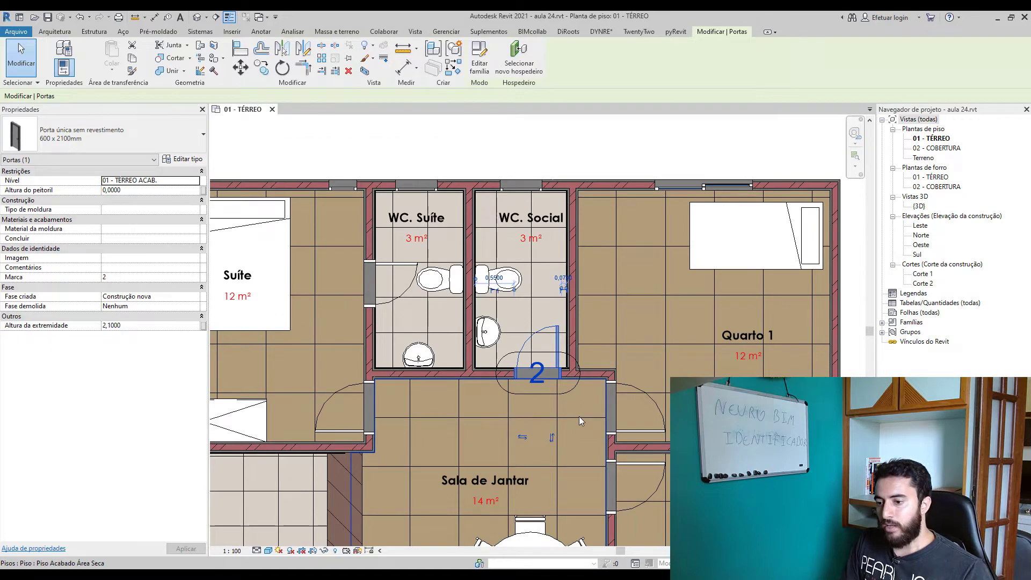
key("Escape")
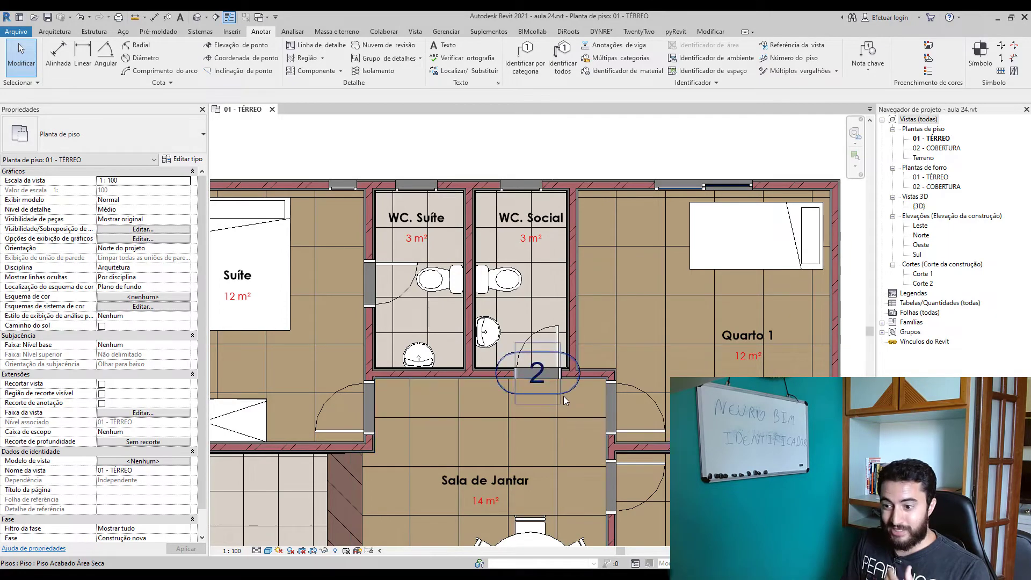
left_click(566, 396)
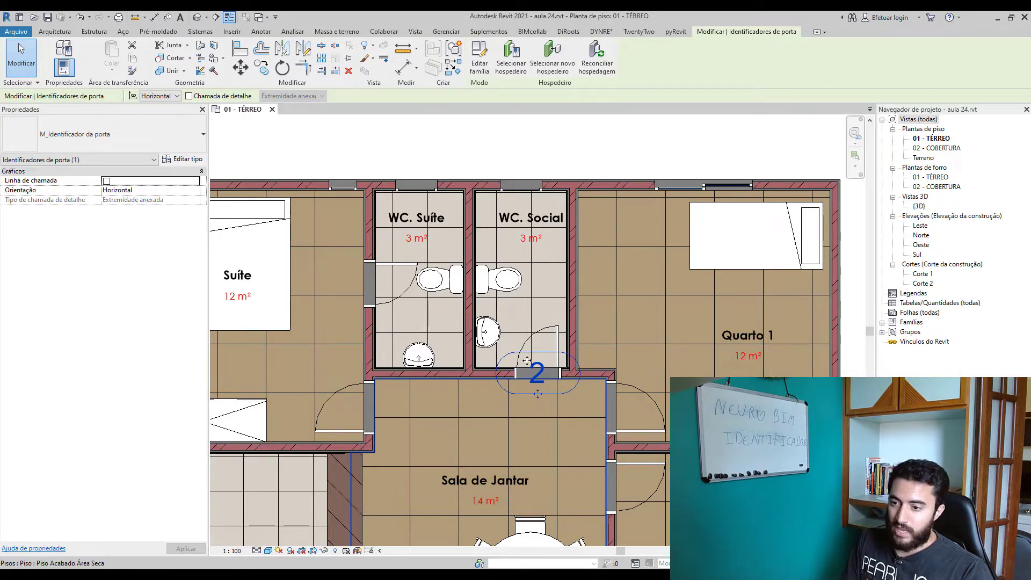
left_click(559, 336)
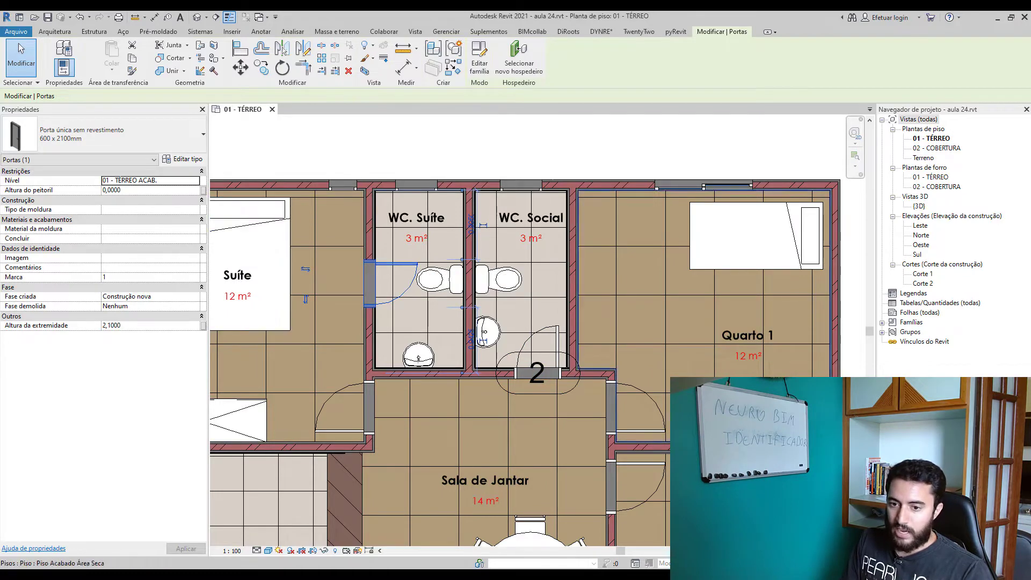
left_click(660, 424)
middle_click_drag(640, 510, 594, 398)
left_click(573, 281)
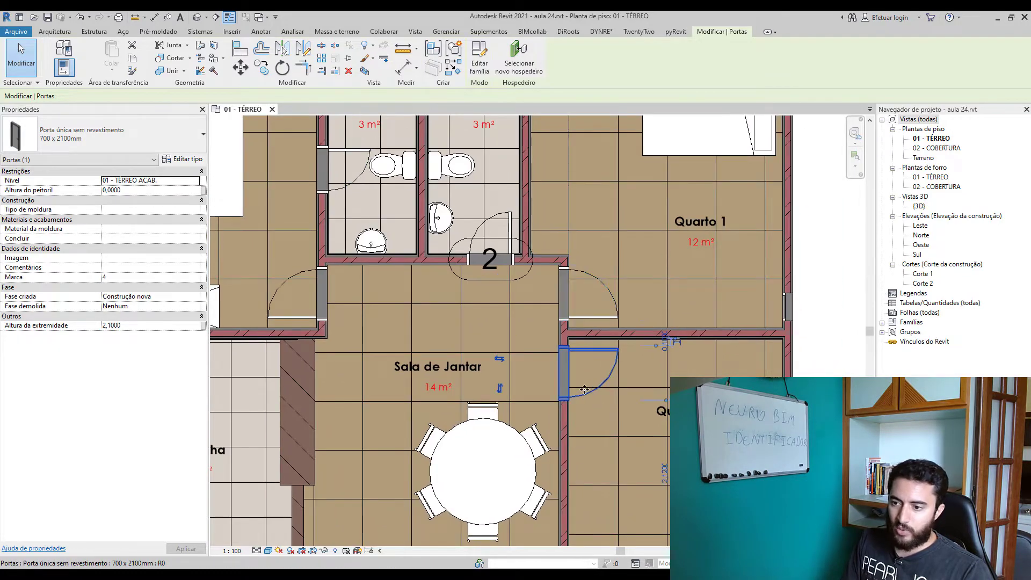
middle_click_drag(573, 281, 621, 360)
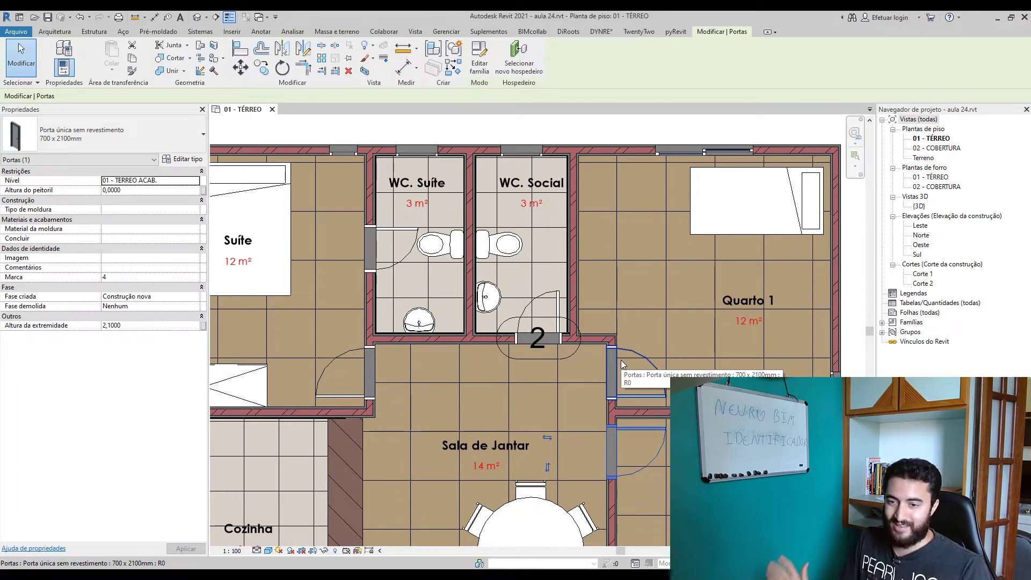
left_click(556, 363)
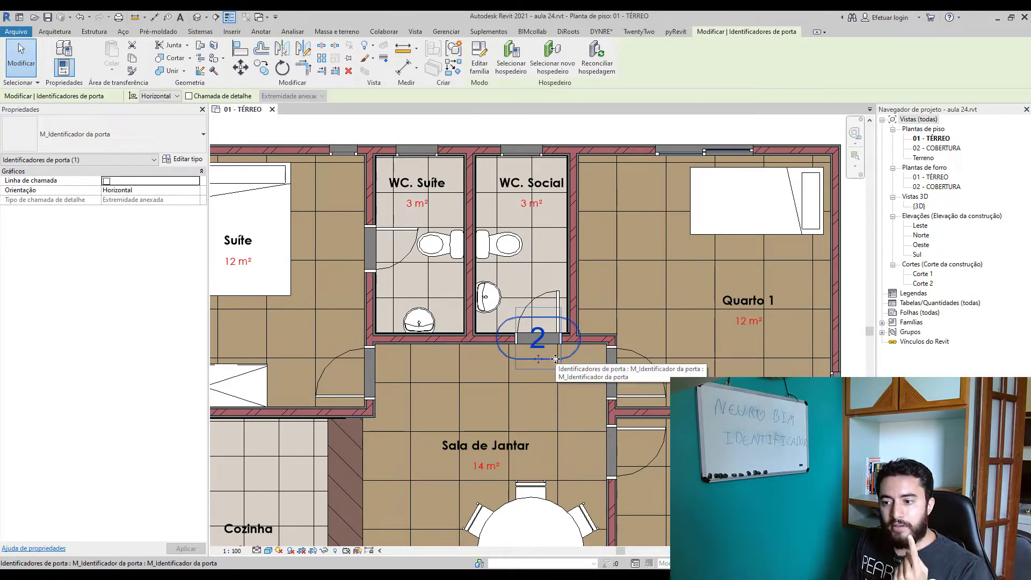
left_click(560, 307)
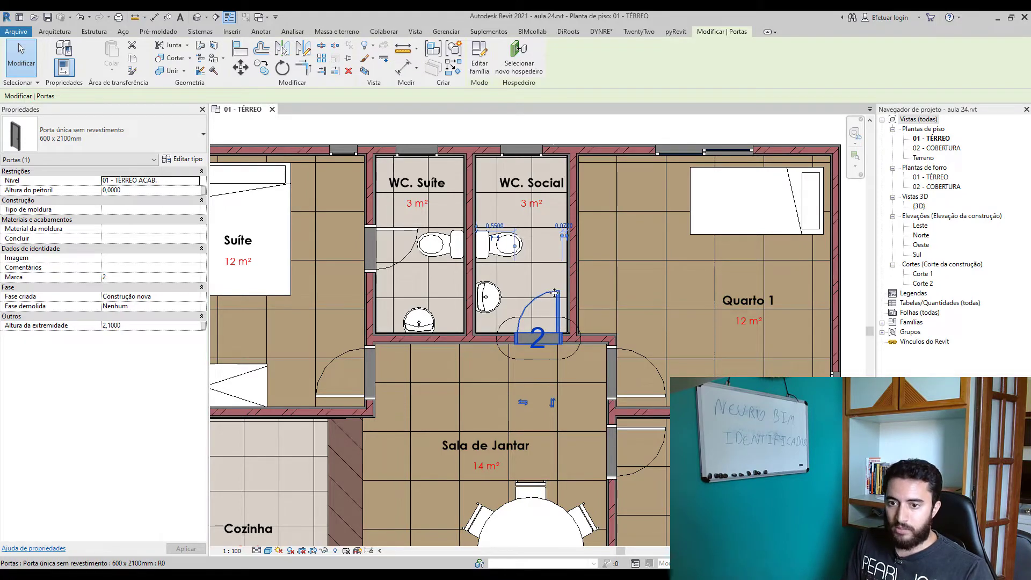
Open the 600 x 2100mm door's type properties and enlarge the window.
left_click(180, 159)
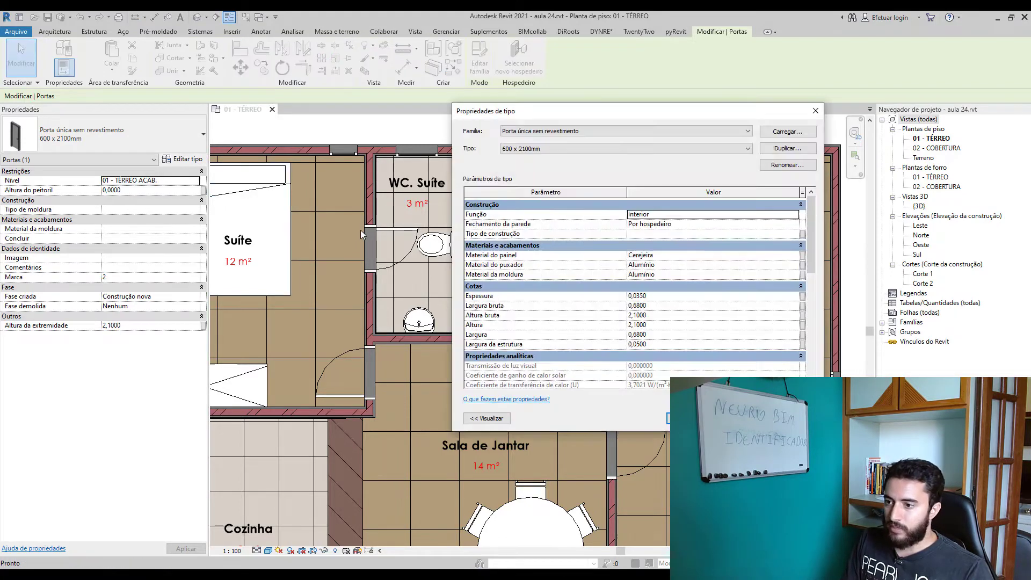
left_click_drag(670, 117, 507, 100)
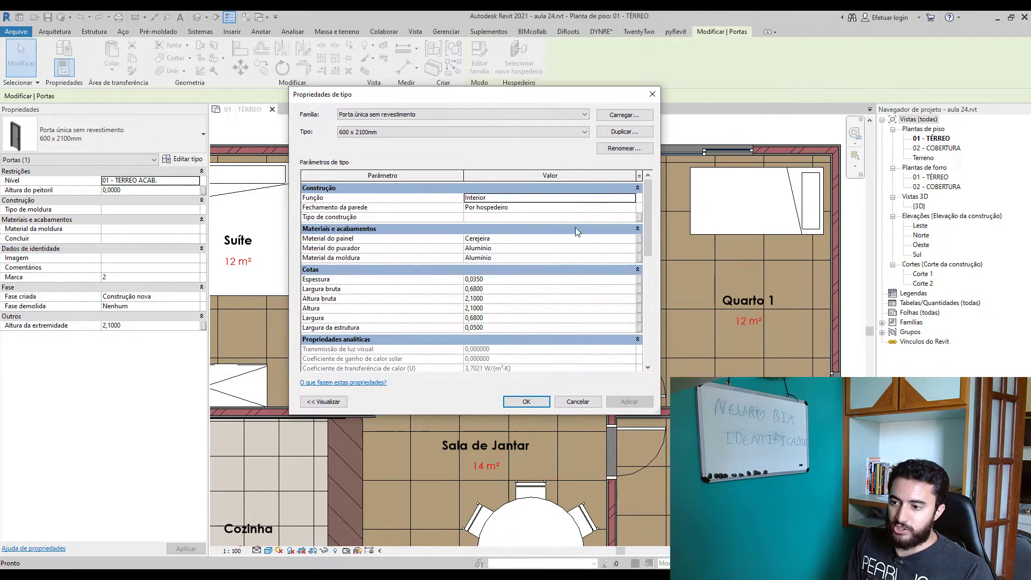
left_click_drag(648, 234, 650, 240)
scroll(650, 241, "down", 3)
scroll(650, 236, "down", 3)
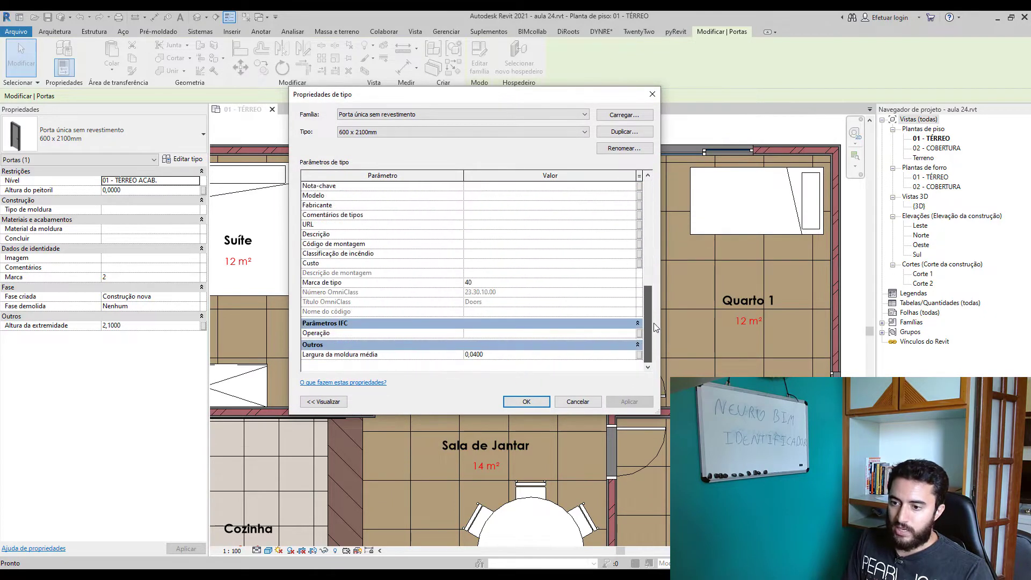
scroll(652, 229, "down", 2)
scroll(653, 236, "up", 5)
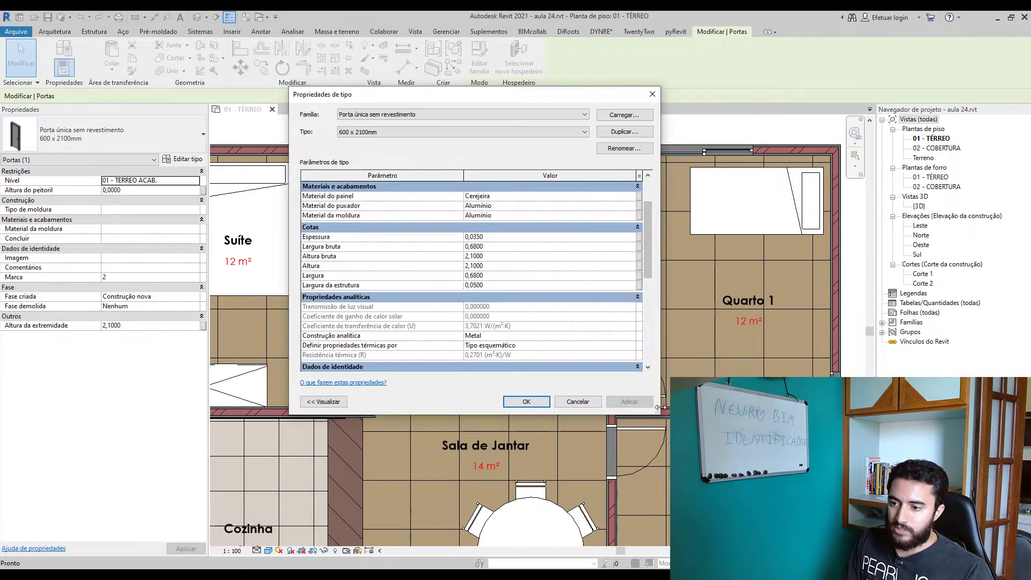
left_click_drag(660, 414, 758, 474)
left_click_drag(757, 361, 760, 361)
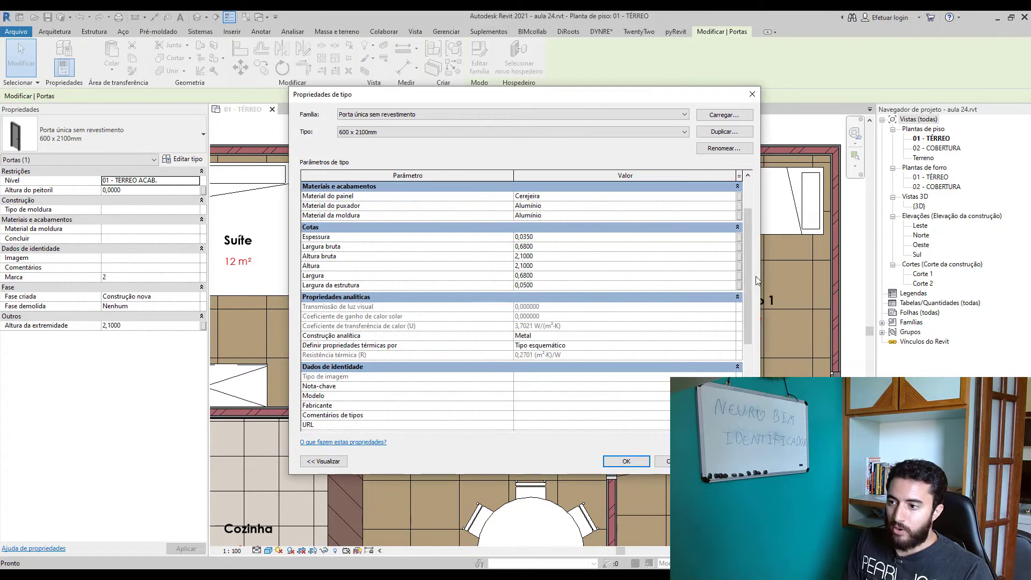
Reposition the type properties window beside the plan.
scroll(751, 240, "up", 2)
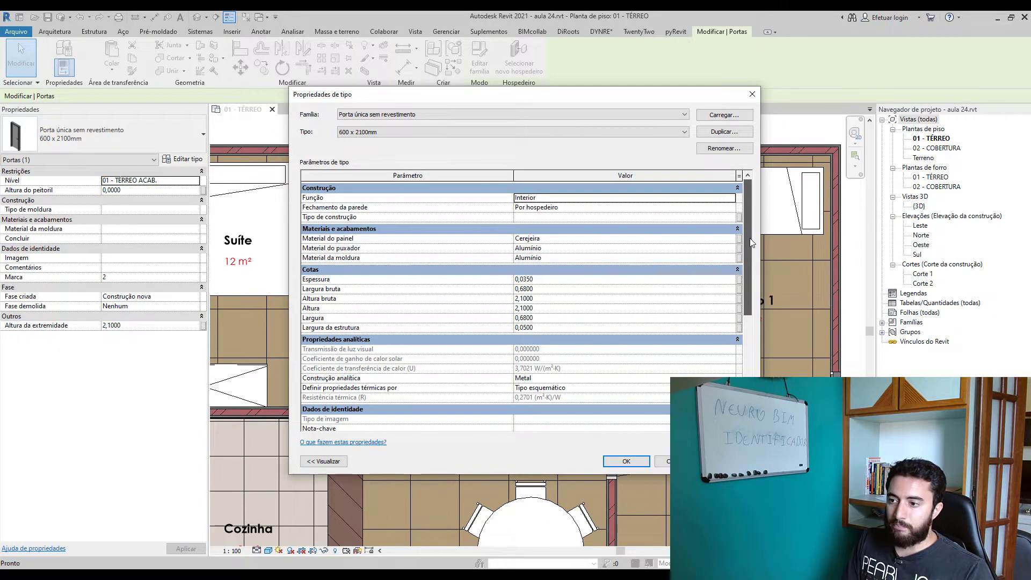
left_click_drag(674, 95, 692, 100)
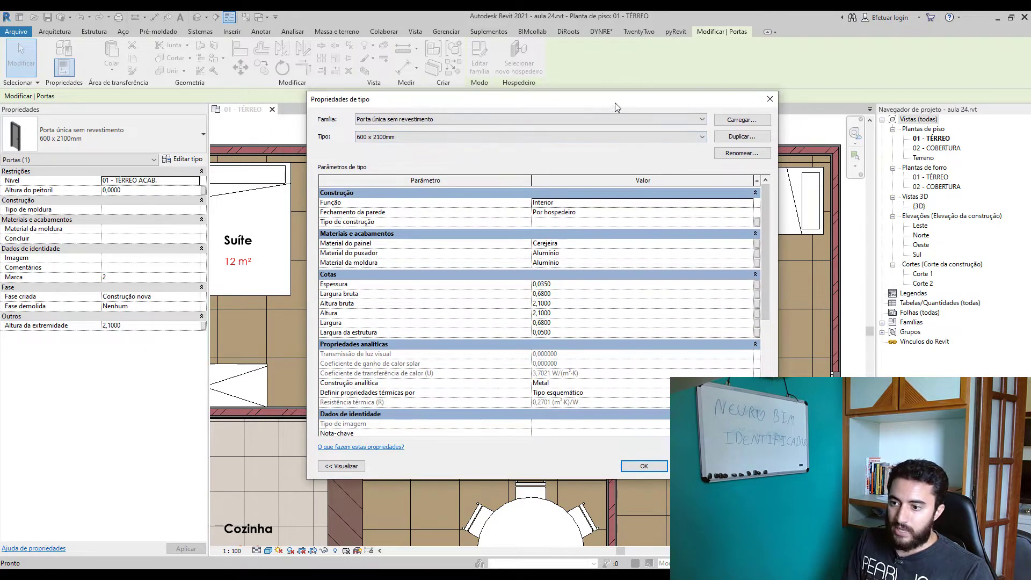
left_click_drag(616, 103, 874, 117)
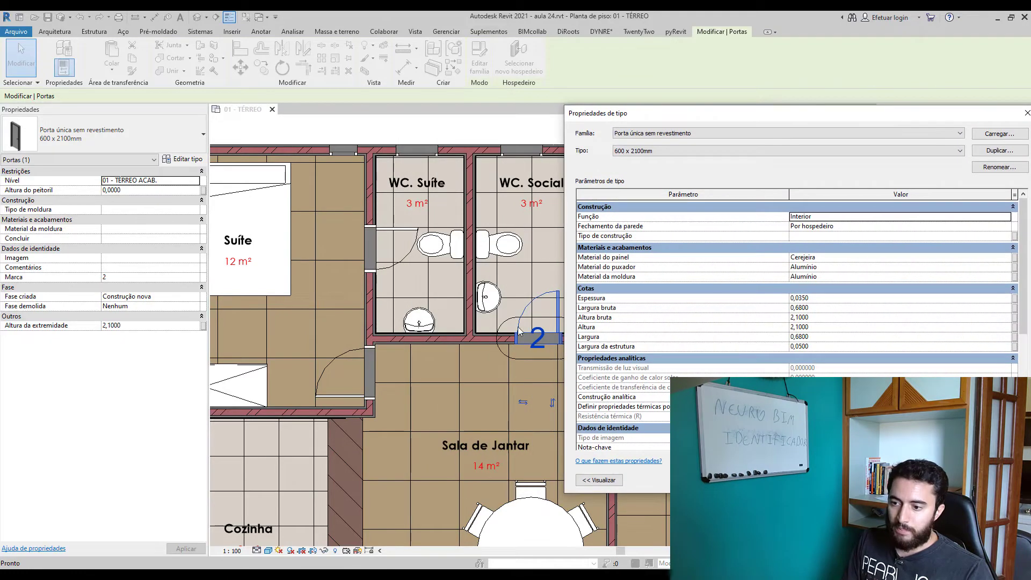
left_click_drag(736, 122, 888, 136)
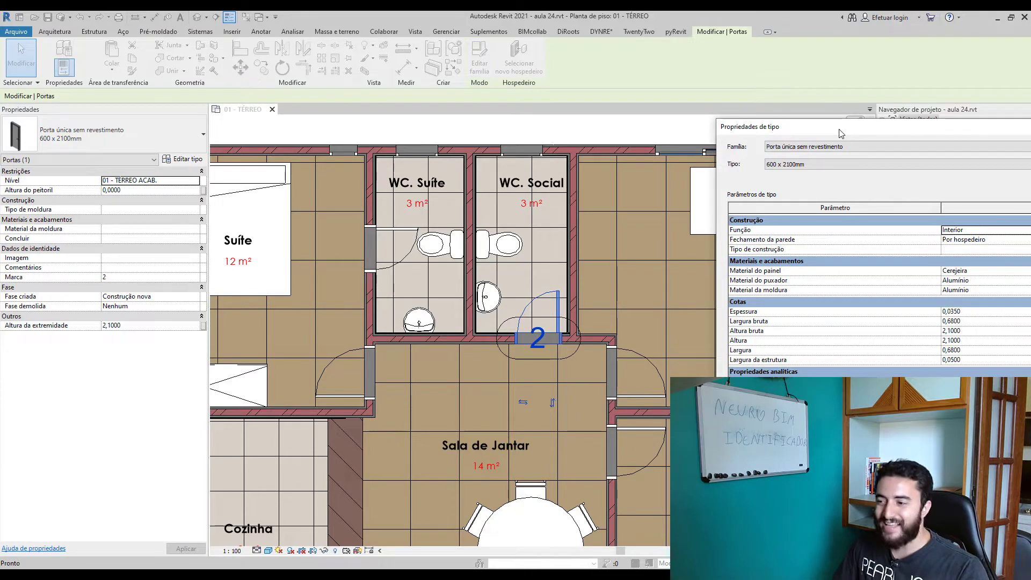
left_click_drag(827, 129, 560, 81)
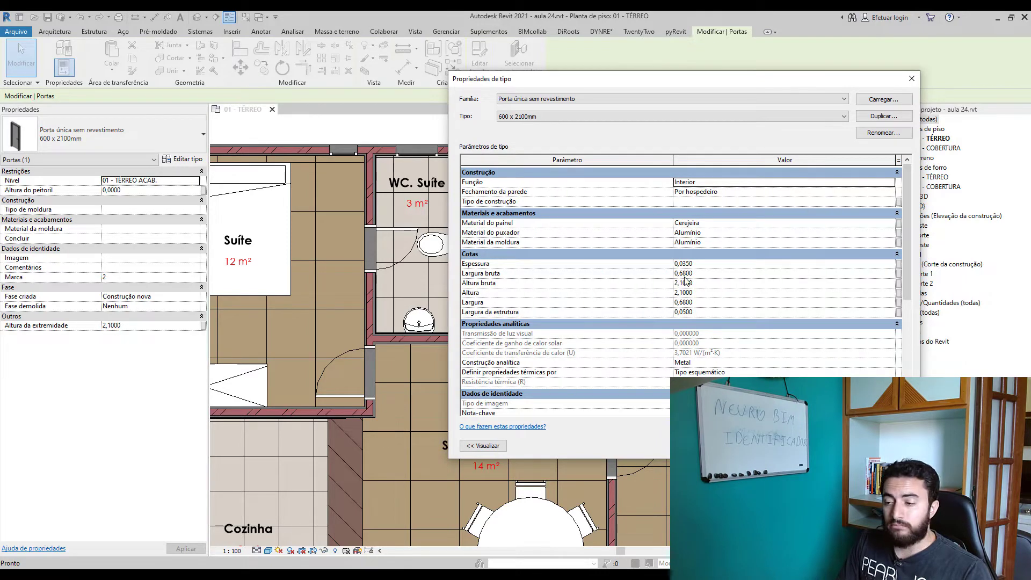
left_click_drag(683, 87, 837, 98)
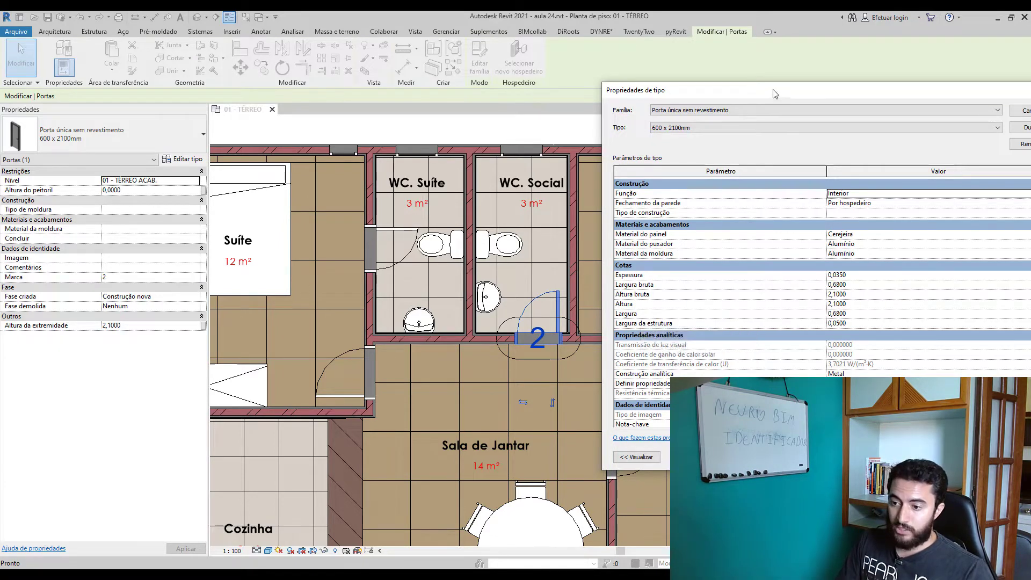
left_click_drag(775, 94, 743, 84)
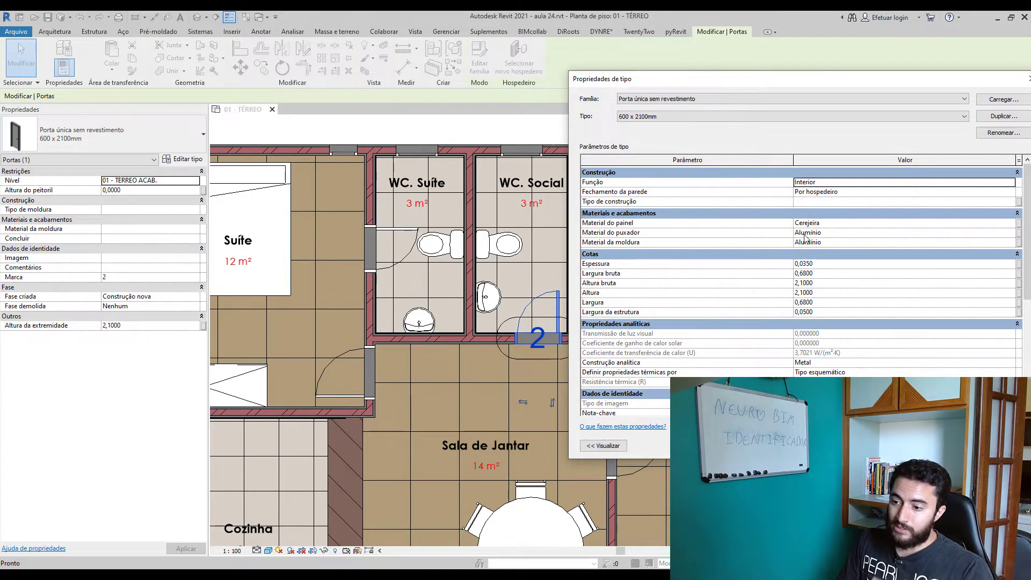
Enter P1 as the Marca de tipo under Dados de identidade.
scroll(806, 240, "down", 3)
scroll(806, 240, "down", 3)
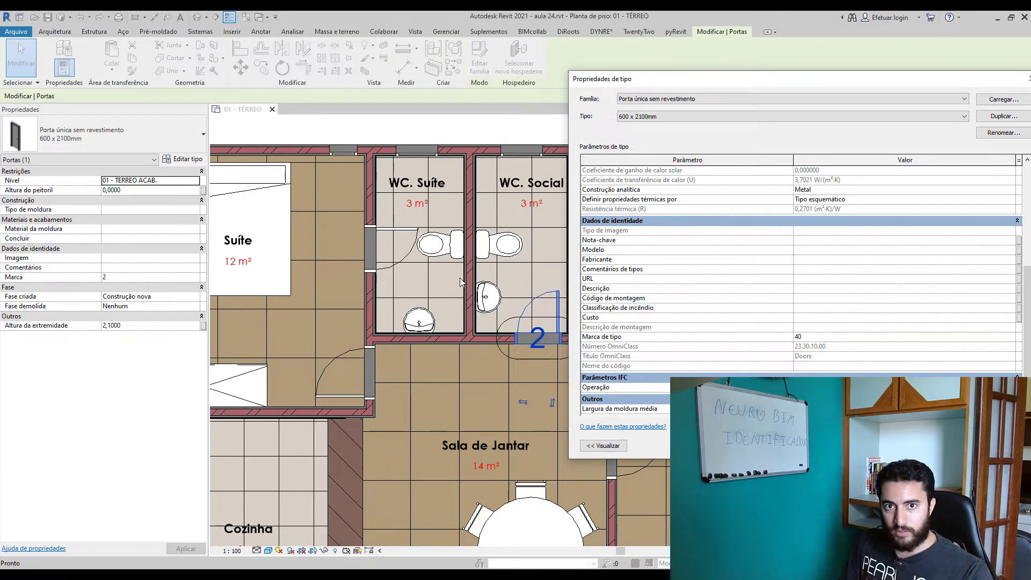
left_click(838, 339)
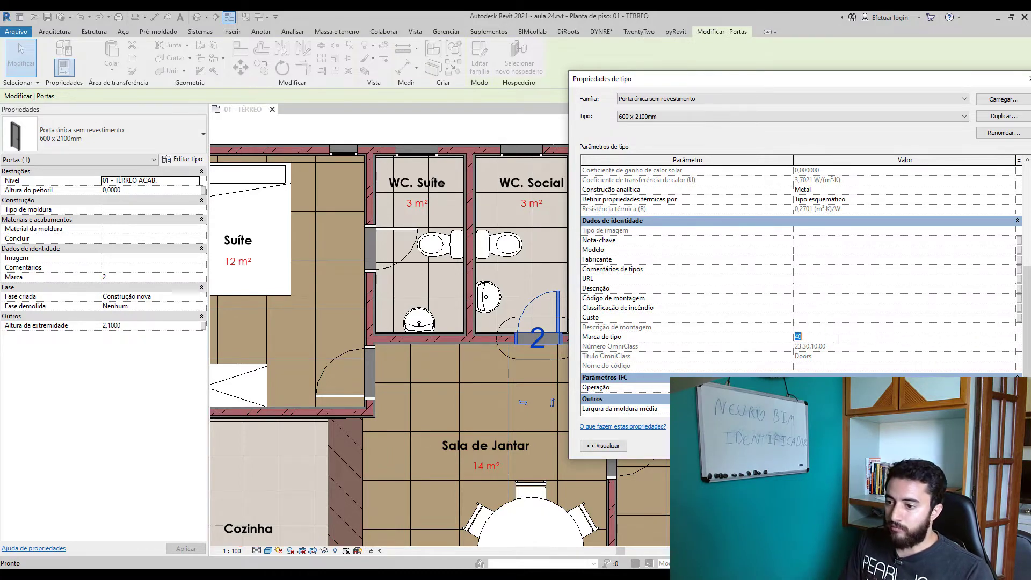
type("P1")
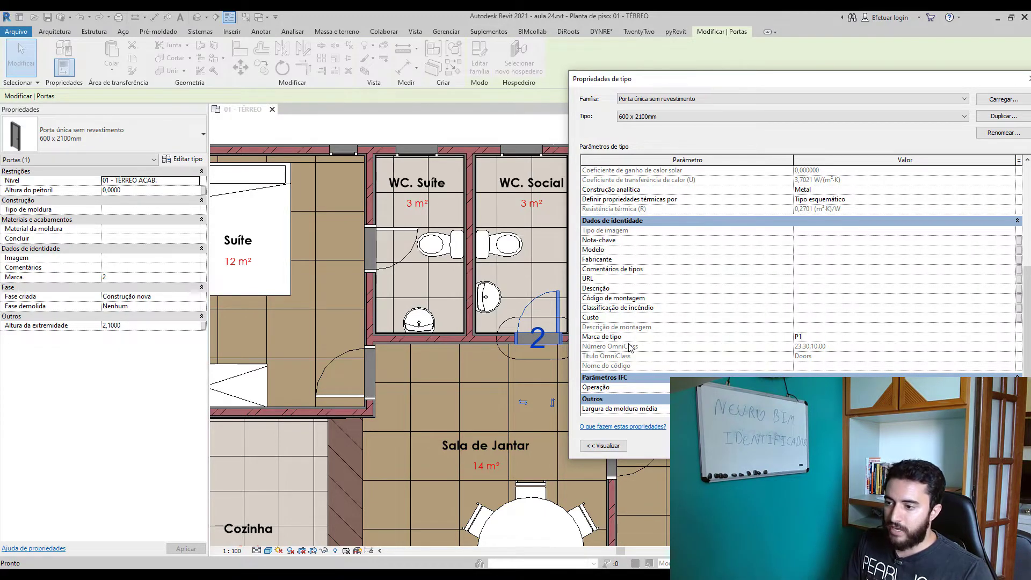
Confirm P1, then change the Quarto 1 door type's type mark from 41 to P2.
key("Return")
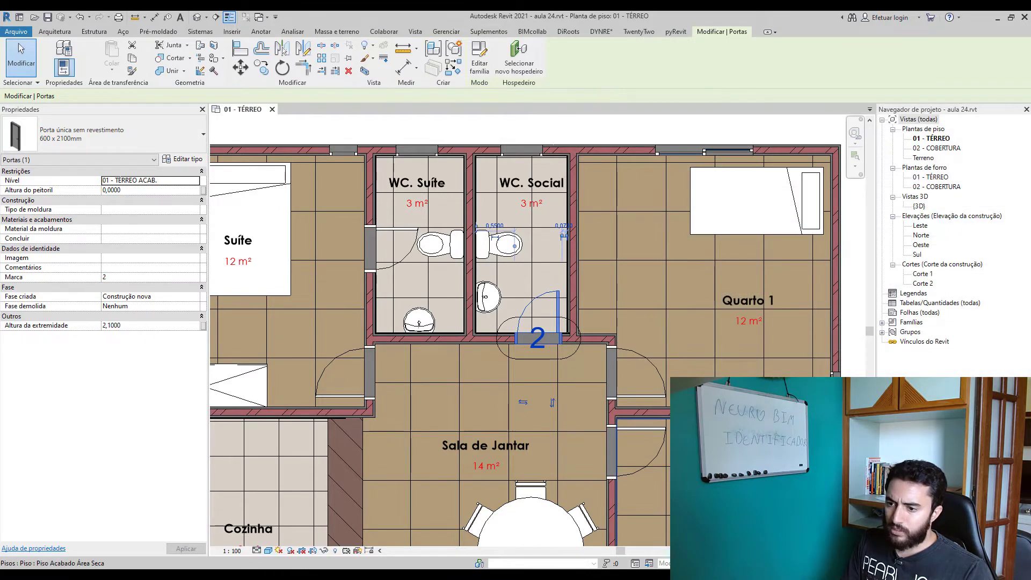
left_click(564, 354)
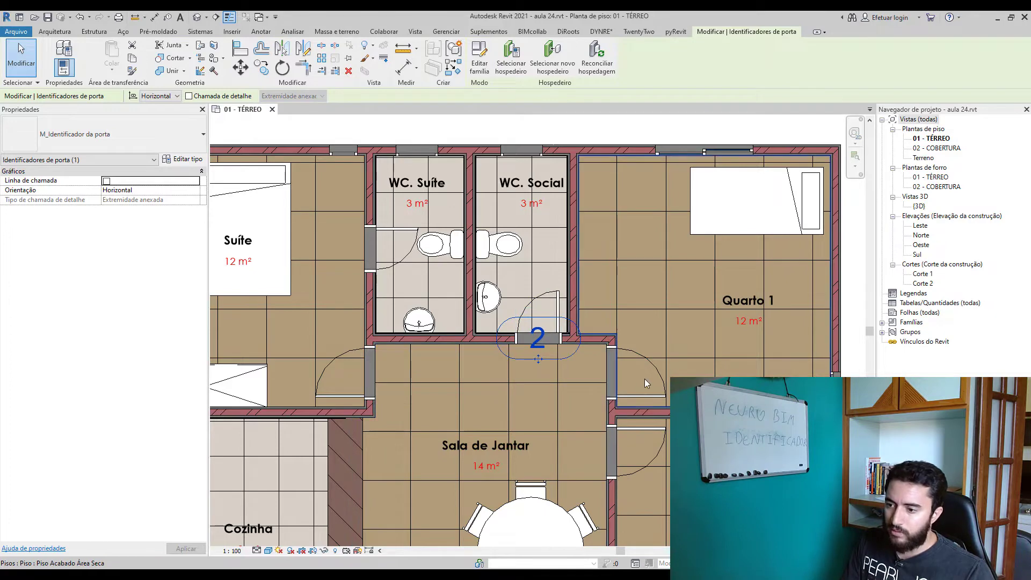
left_click(660, 379)
middle_click_drag(658, 384, 598, 311)
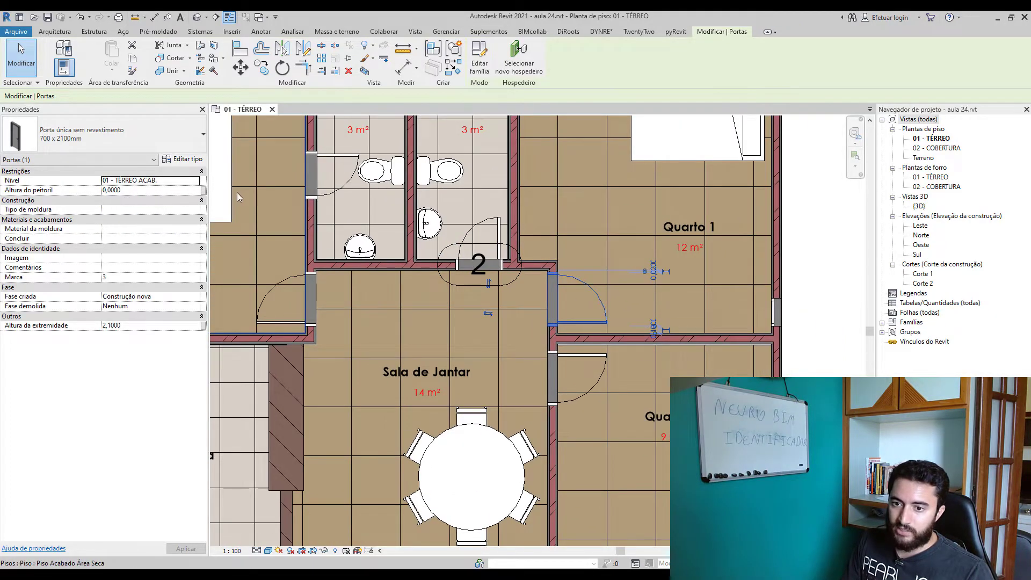
left_click(194, 161)
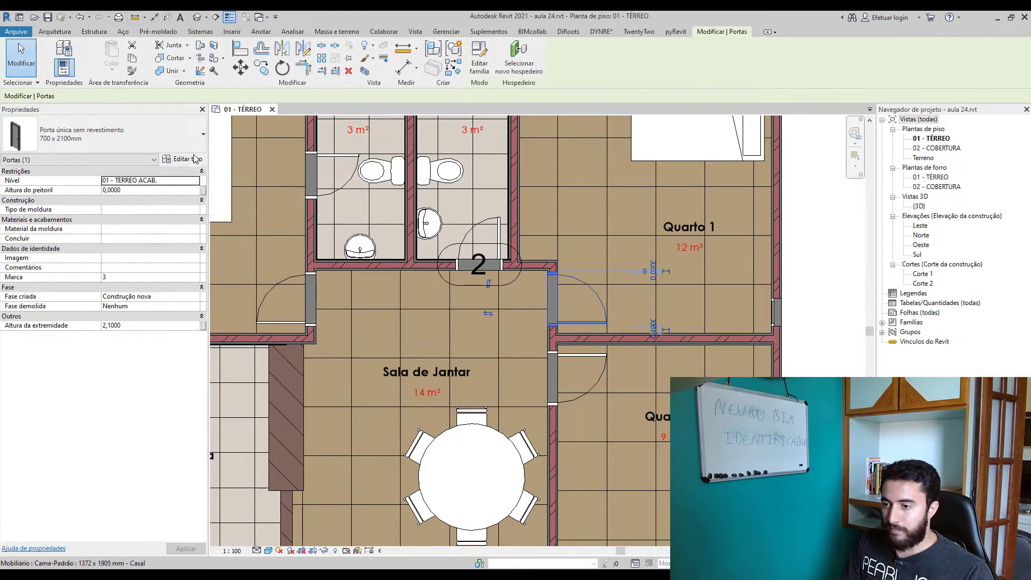
left_click_drag(1011, 209, 1011, 306)
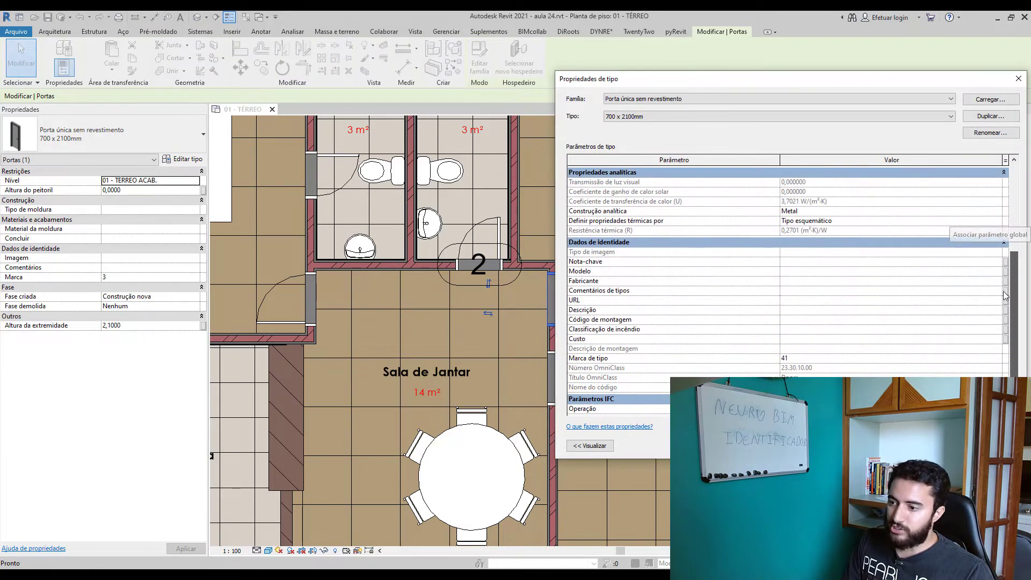
left_click(839, 349)
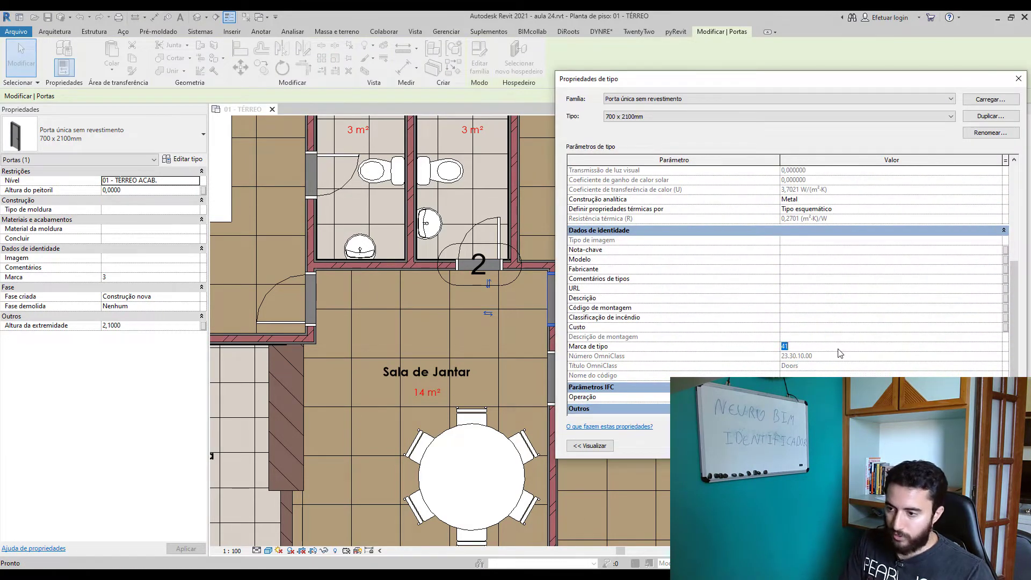
type("P2")
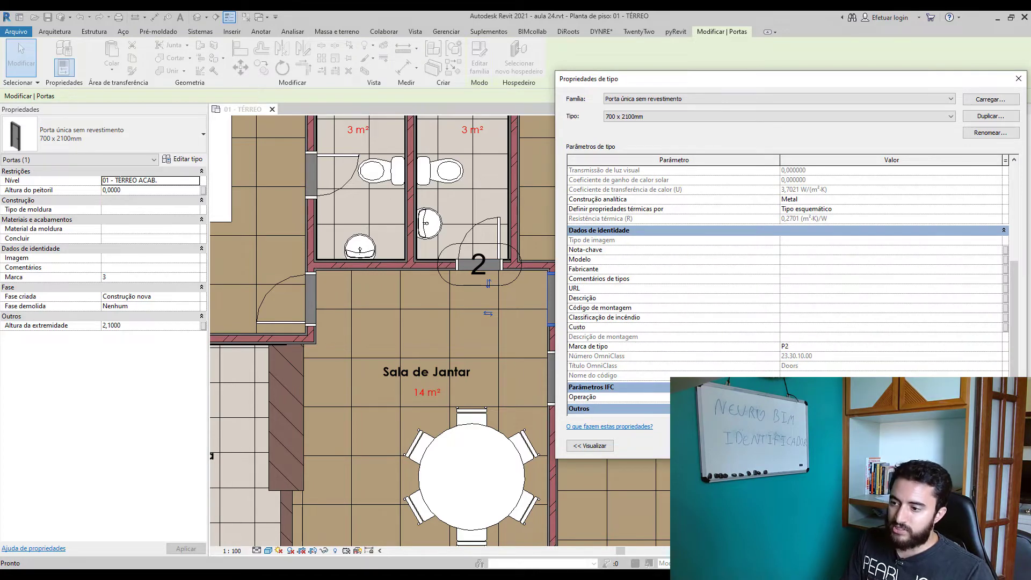
key("Return")
Set the Sala de Estar sliding glass door type's type mark to P3.
scroll(581, 330, "down", 2)
scroll(580, 330, "down", 2)
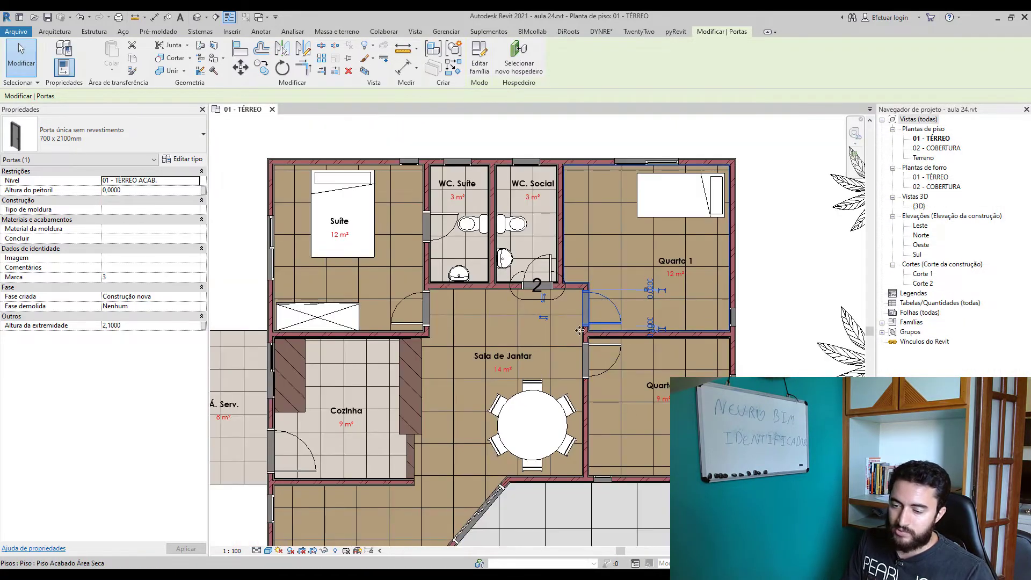
middle_click_drag(357, 413, 489, 330)
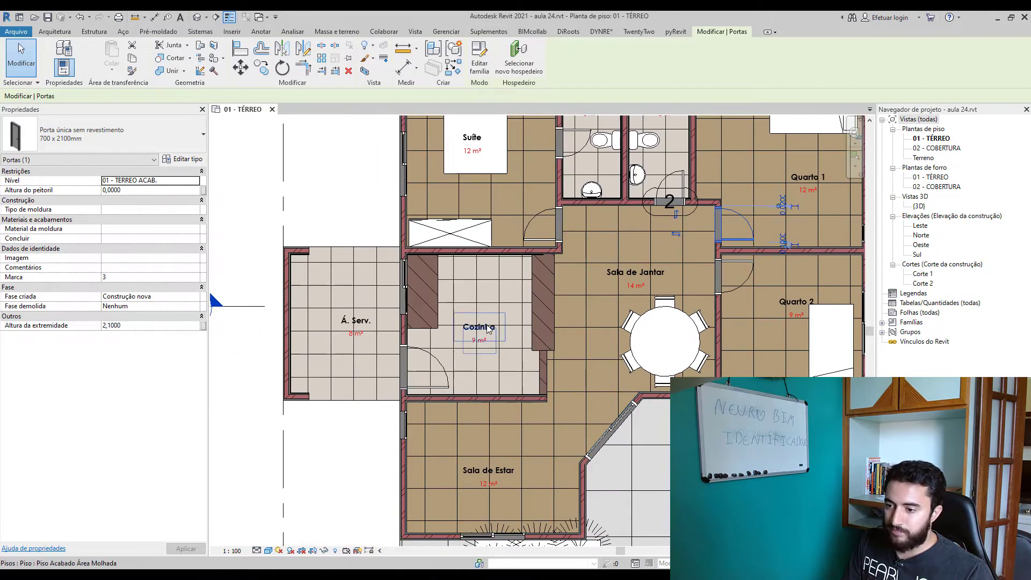
middle_click_drag(662, 424, 650, 338)
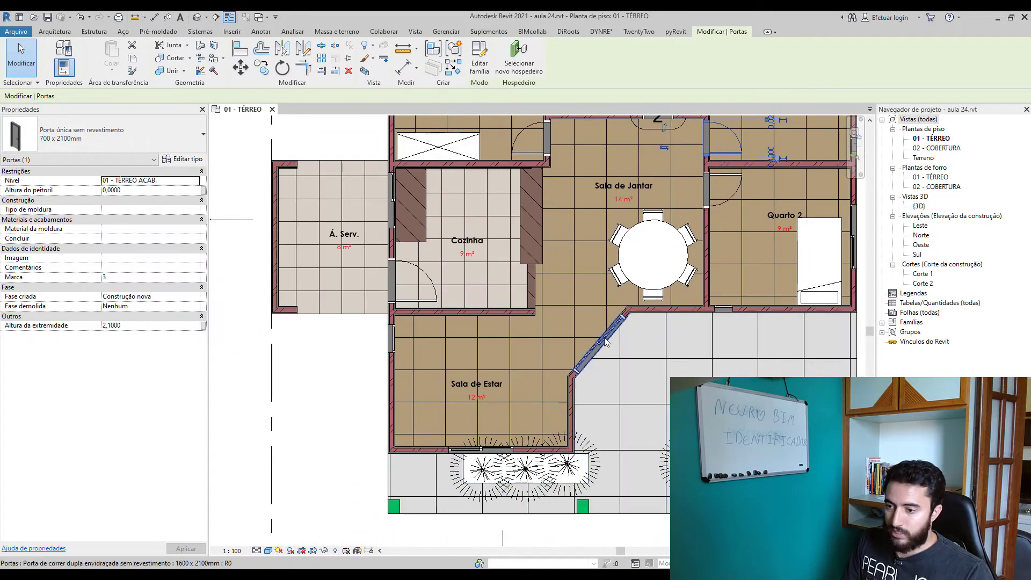
left_click(604, 337)
mouse_move(697, 312)
middle_mouse_down()
mouse_move(651, 418)
mouse_move(631, 412)
middle_mouse_up()
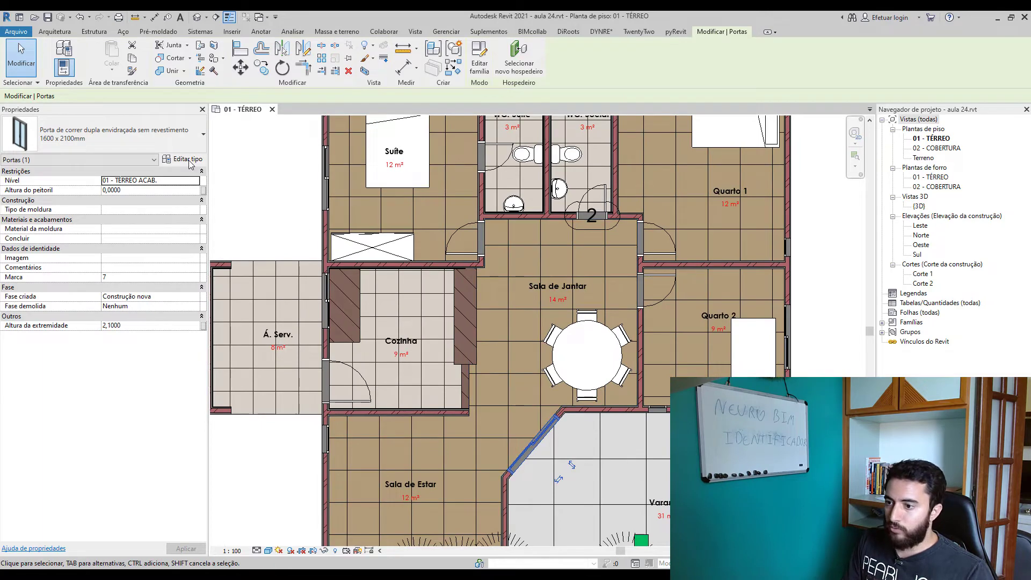
left_click(189, 163)
scroll(814, 361, "down", 3)
scroll(815, 361, "down", 3)
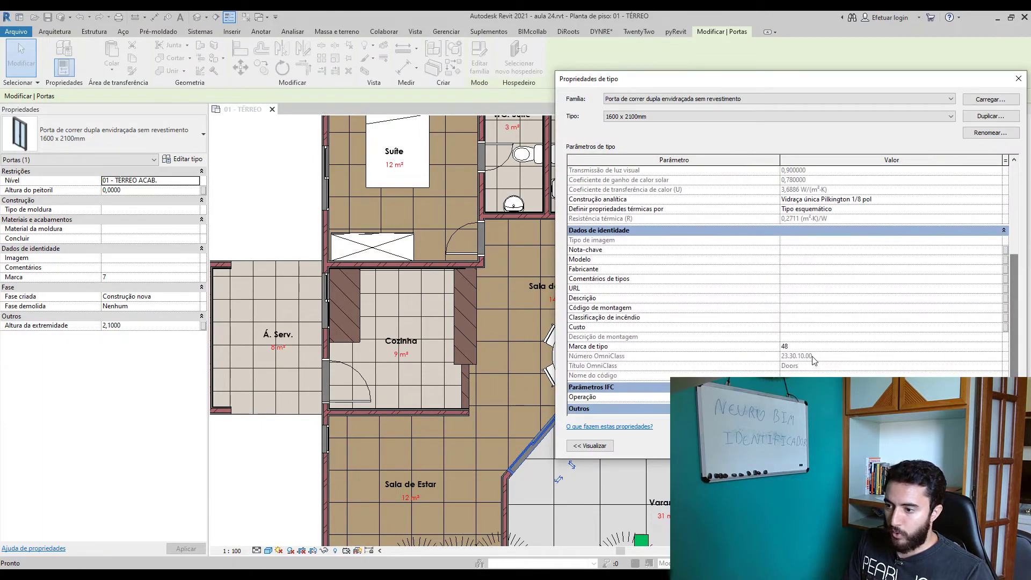
left_click(804, 346)
type("P3")
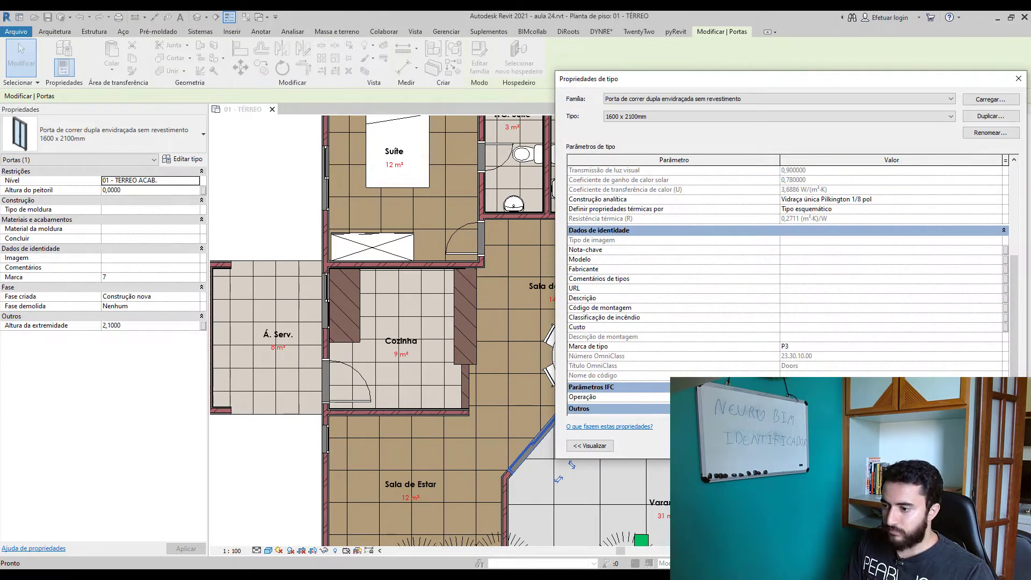
key("Return")
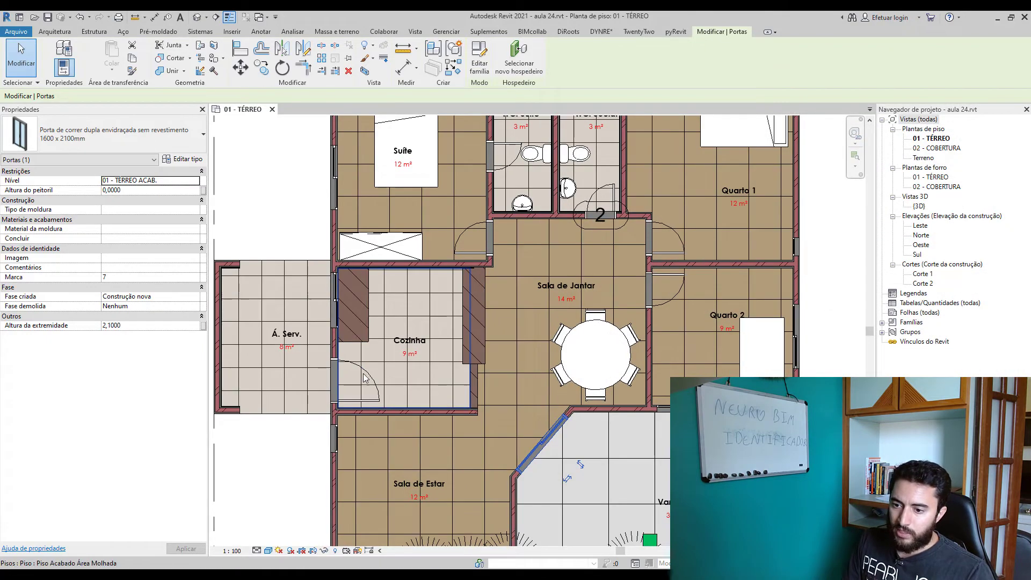
Give the 900 x 2100mm single door type mark P4 and return to the full plan.
left_click(182, 160)
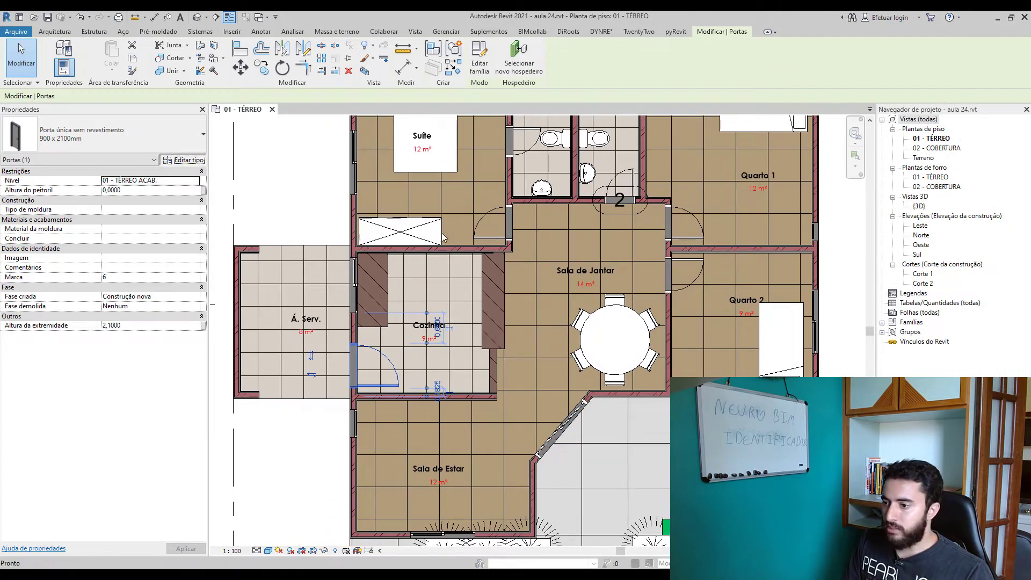
scroll(1015, 290, "down", 5)
left_click(800, 359)
type("P4")
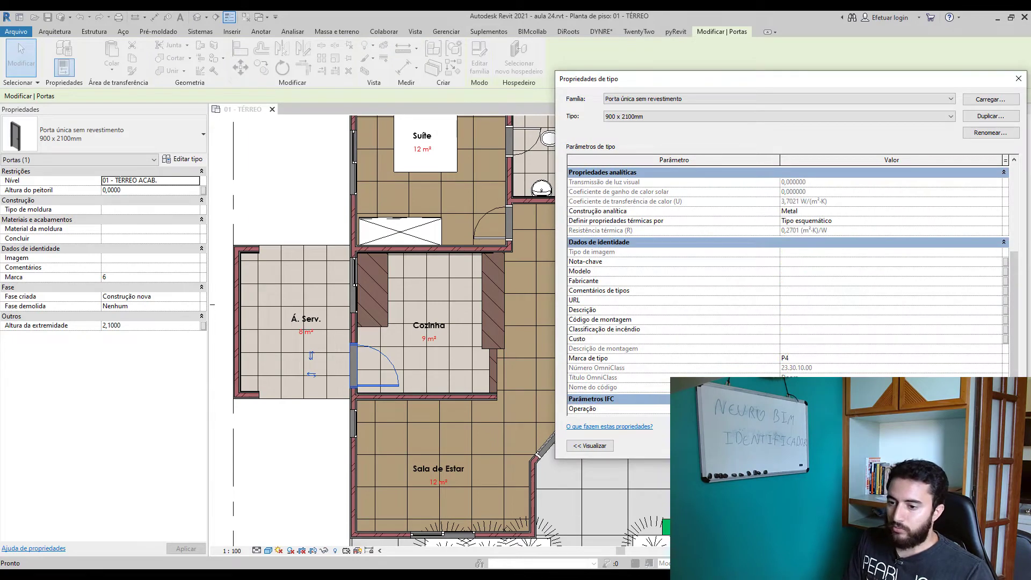
key("Return")
scroll(491, 324, "down", 3)
scroll(655, 370, "up", 1)
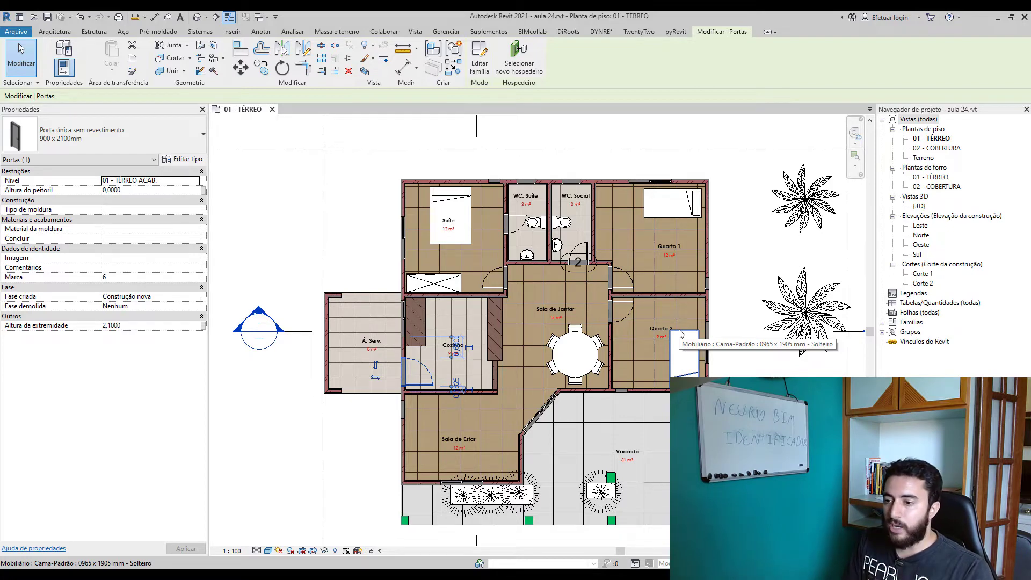
Select door tag 2 and open the M_Identificador da porta tag family for editing.
scroll(602, 231, "up", 3)
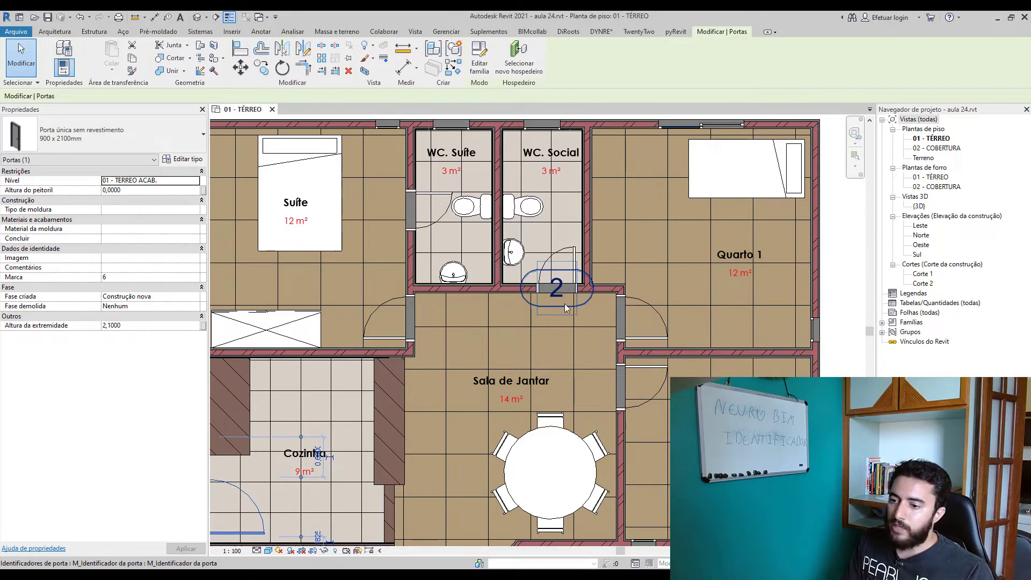
left_click(577, 304)
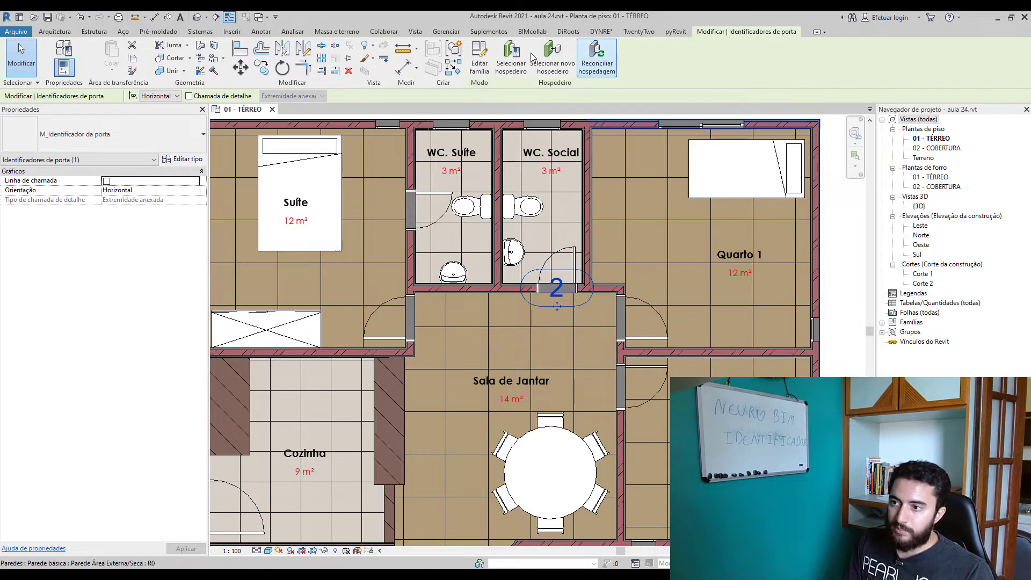
left_click(476, 59)
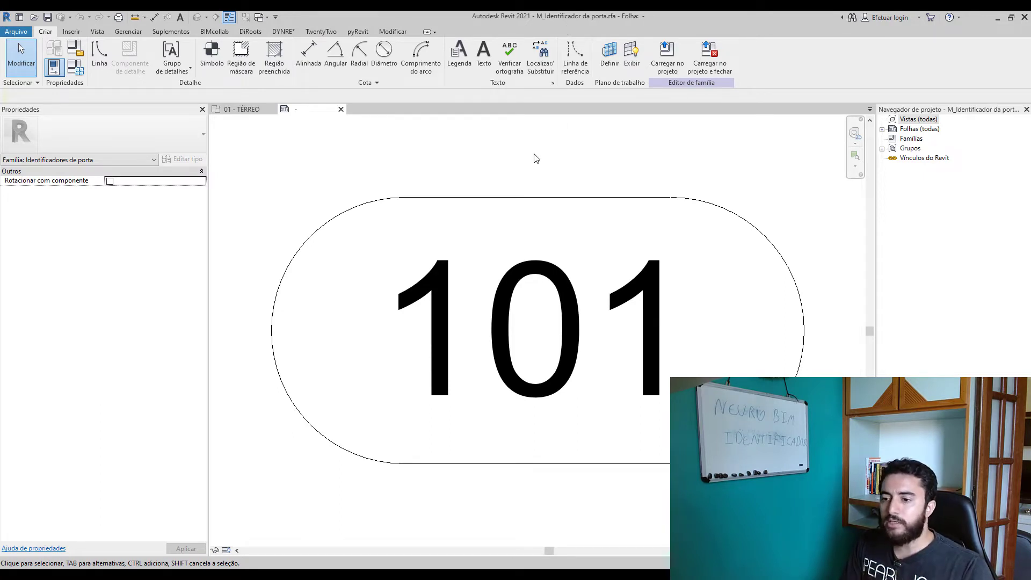
Delete the four oval outline lines from the door tag.
key("Tab")
left_click(508, 200)
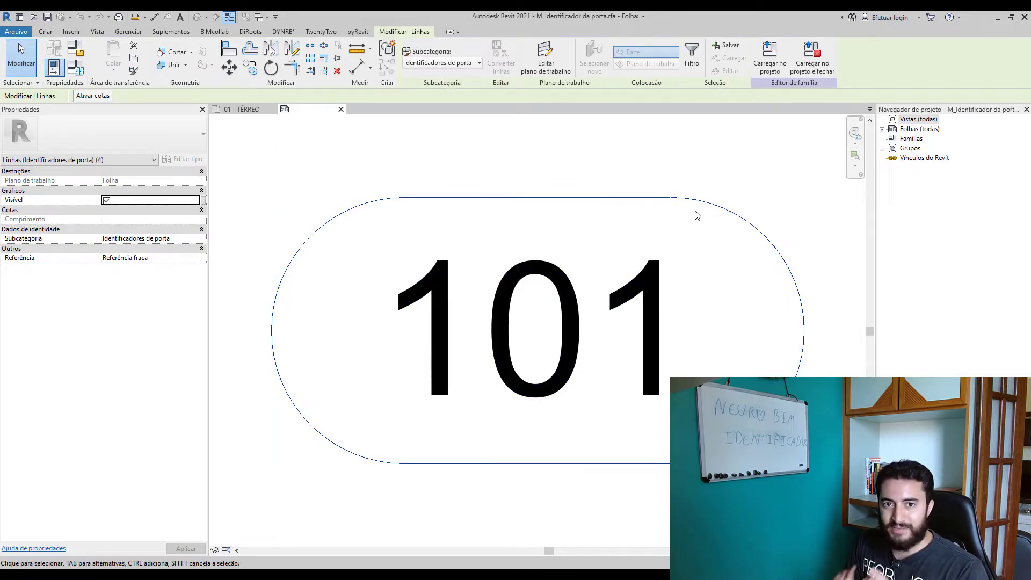
key("Delete")
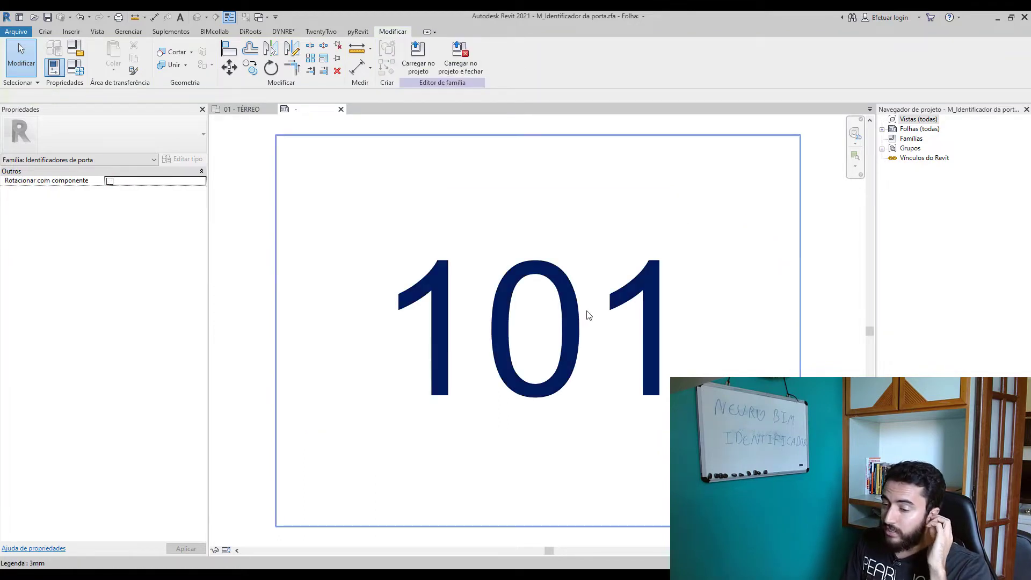
Glance at the 01 - TÉRREO plan, then return to the family and select the 101 label.
left_click(614, 352)
scroll(556, 311, "down", 3)
scroll(556, 312, "up", 2)
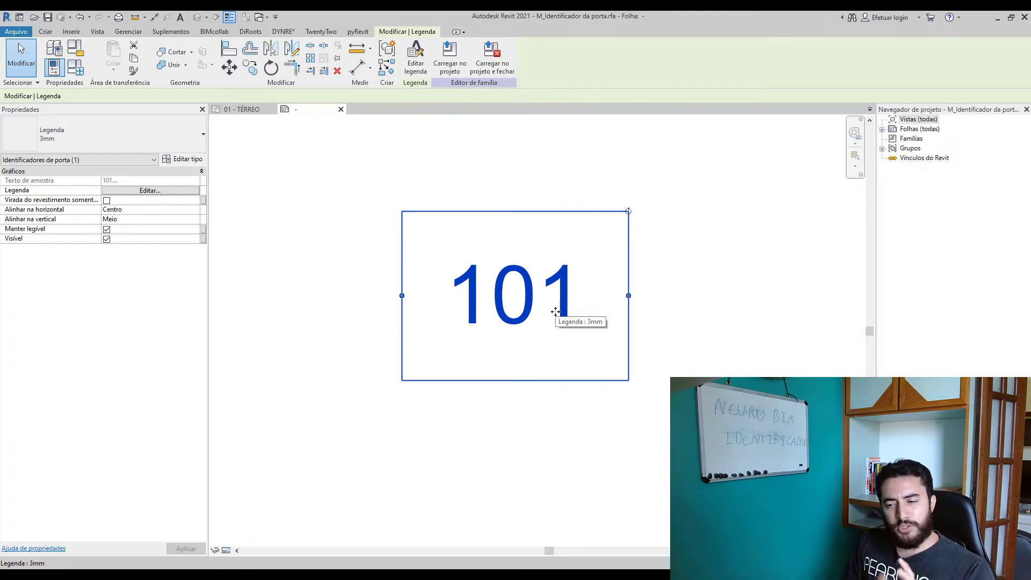
mouse_move(242, 109)
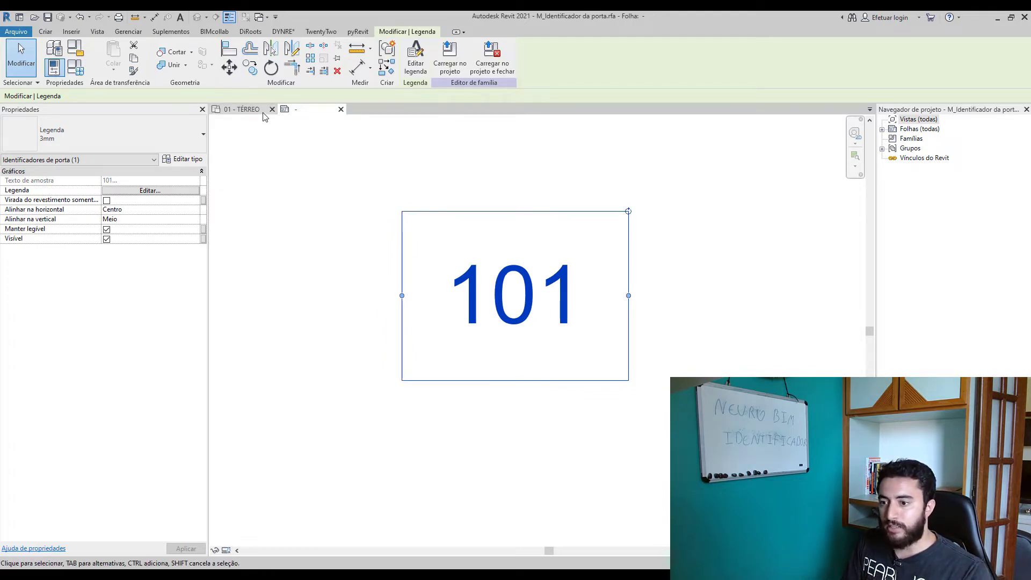
left_click(258, 110)
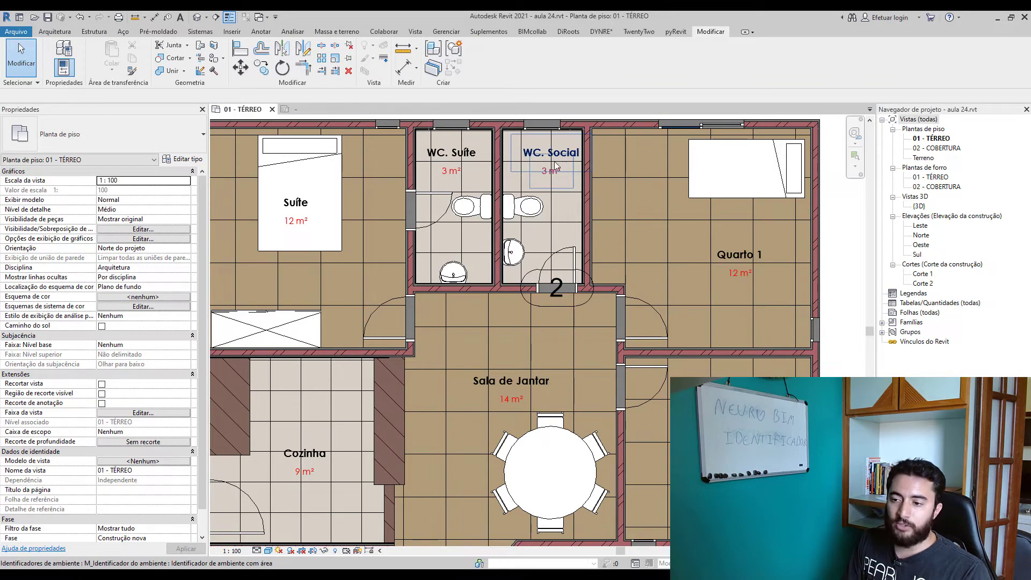
left_click(300, 109)
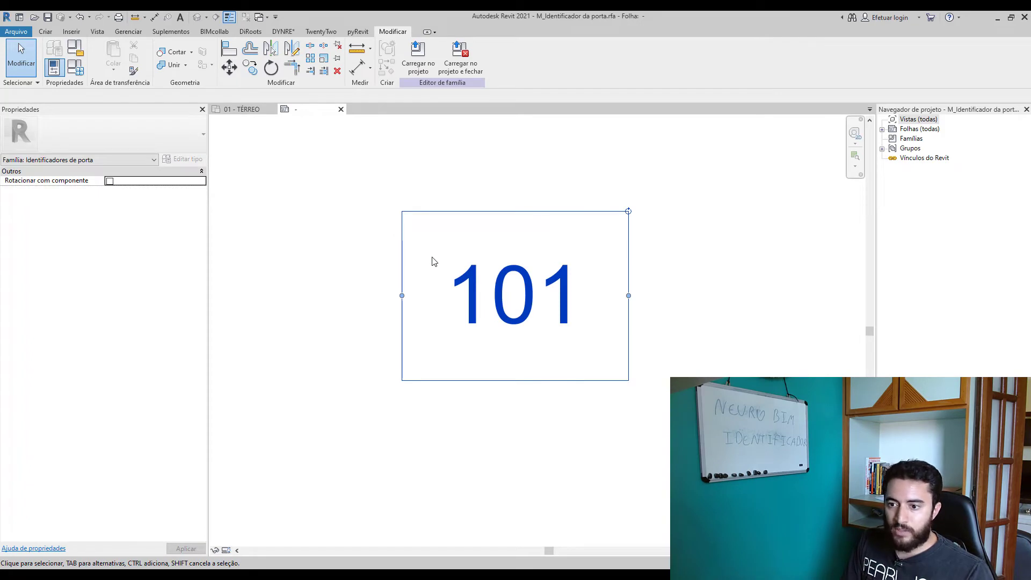
left_click(489, 285)
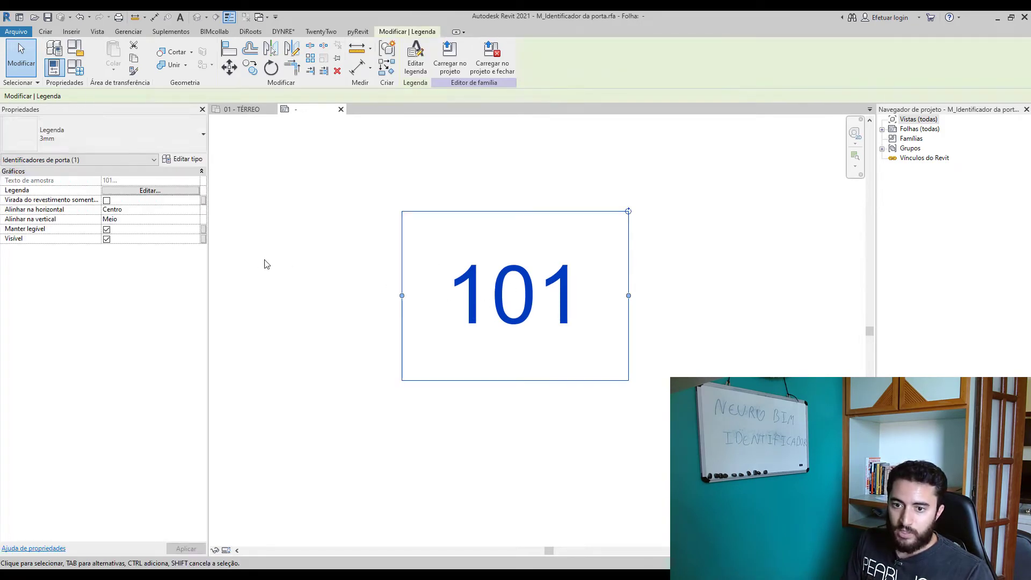
Duplicate the label's 3mm type as a new type named 1MM.
left_click(194, 162)
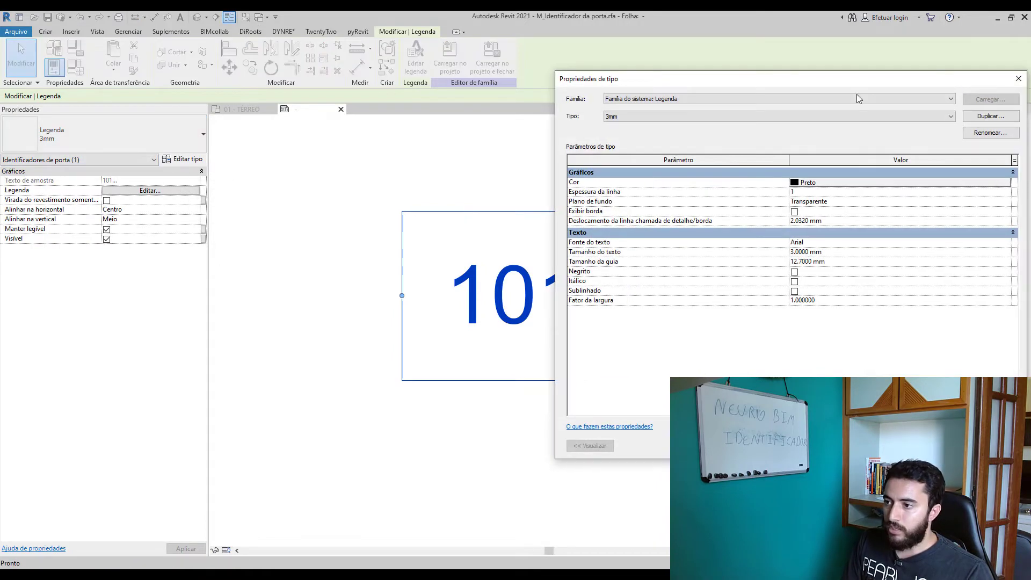
left_click_drag(862, 86, 651, 106)
left_click(779, 135)
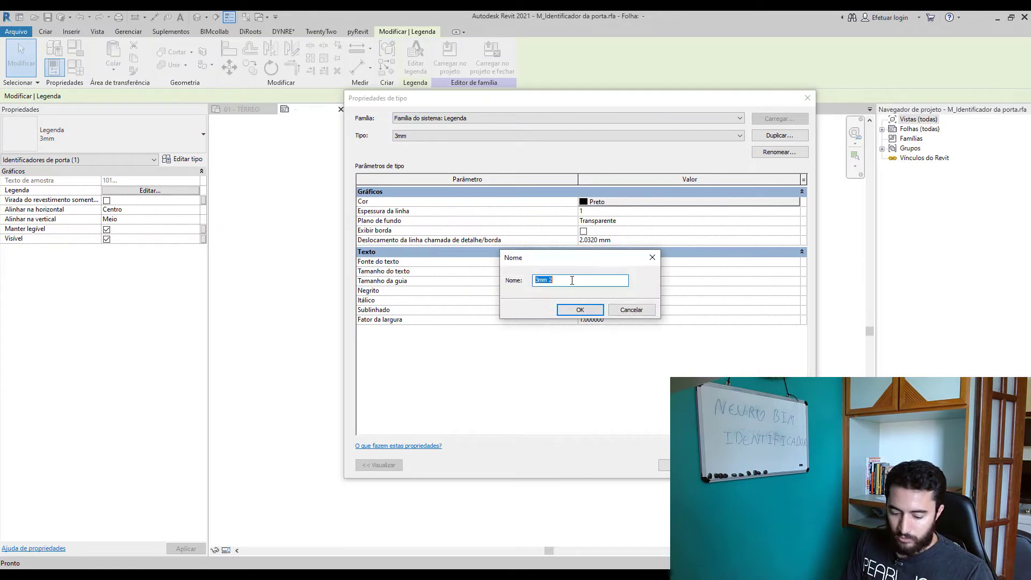
type("1MM")
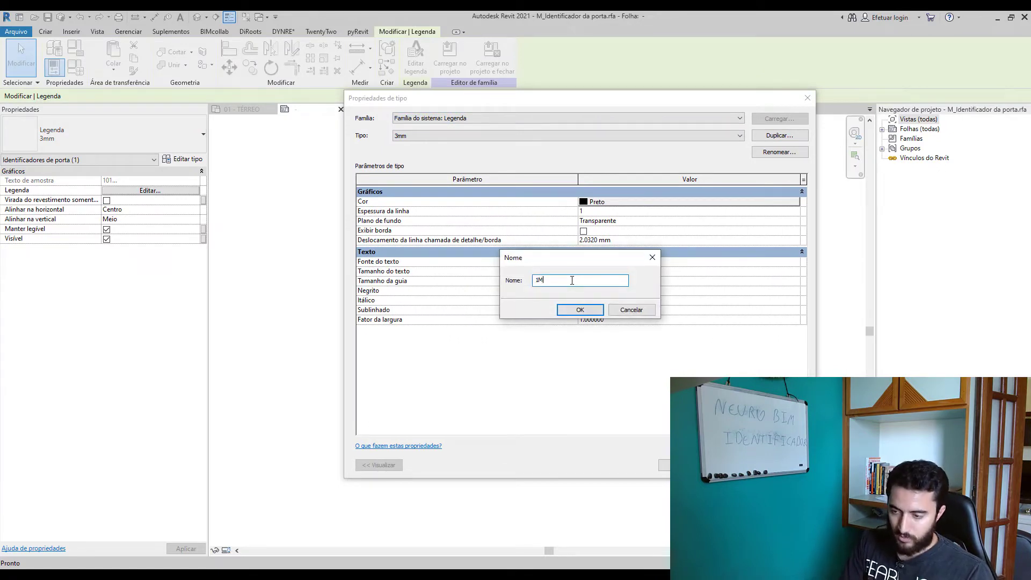
left_click(580, 310)
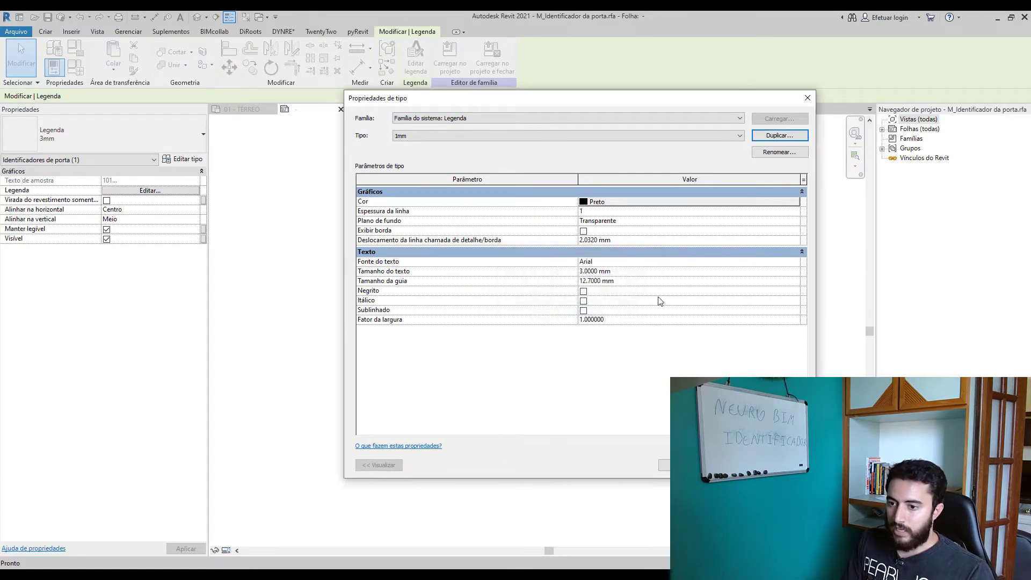
Give the 1MM type Century Gothic font, 1 mm text size and red colour.
left_click(627, 261)
type("Centaur")
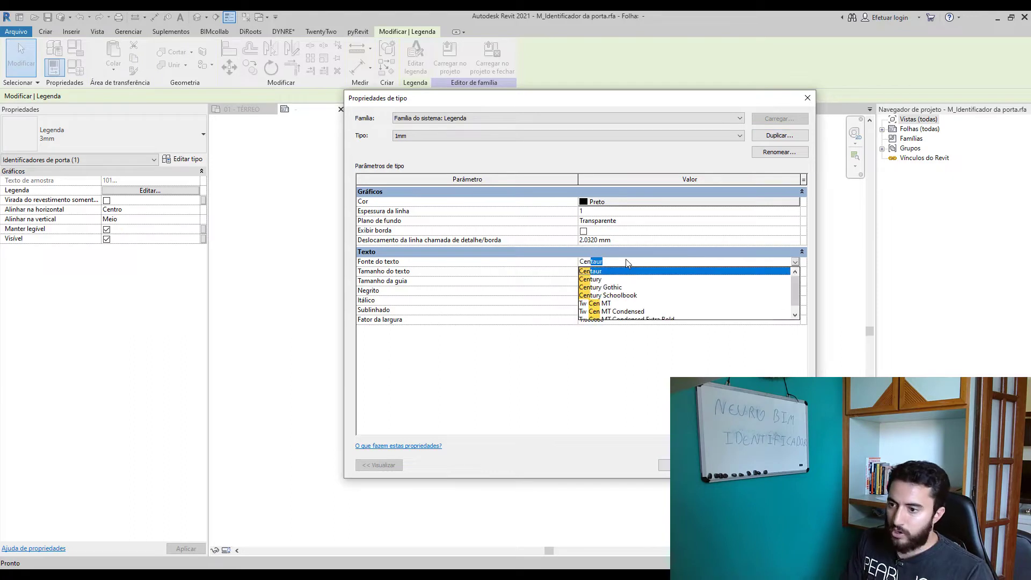
left_click(616, 287)
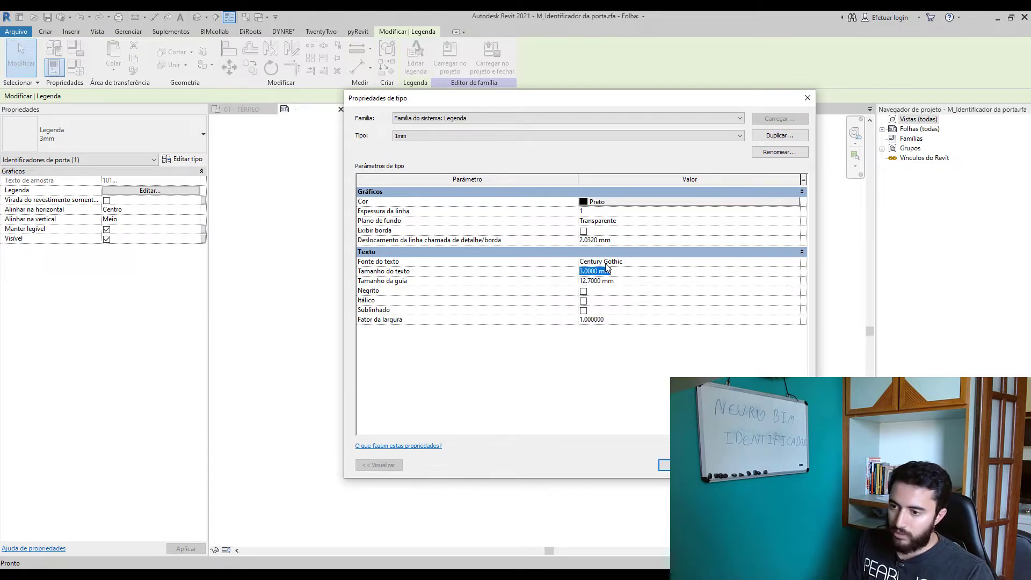
type("1")
left_click(619, 294)
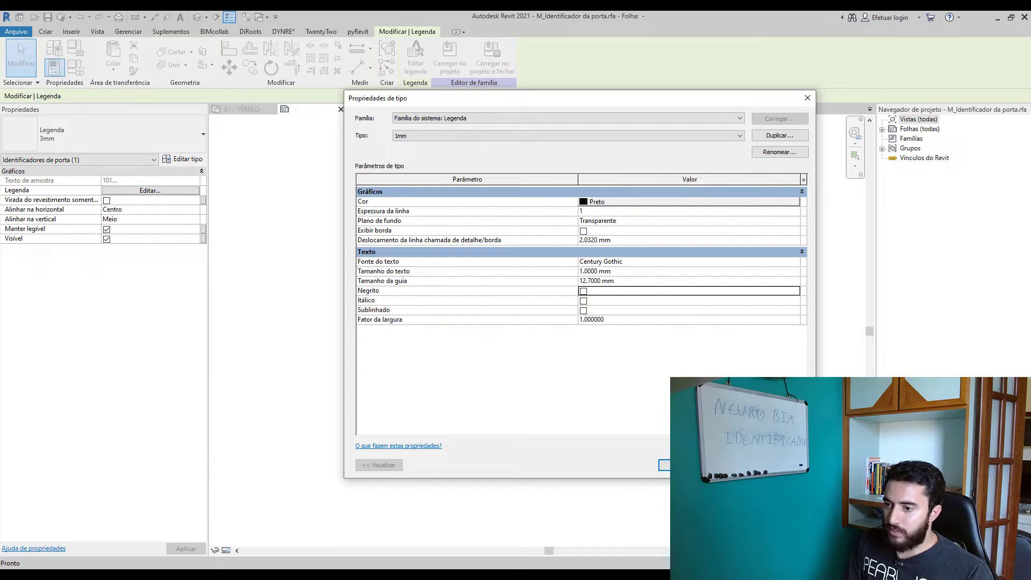
left_click(606, 205)
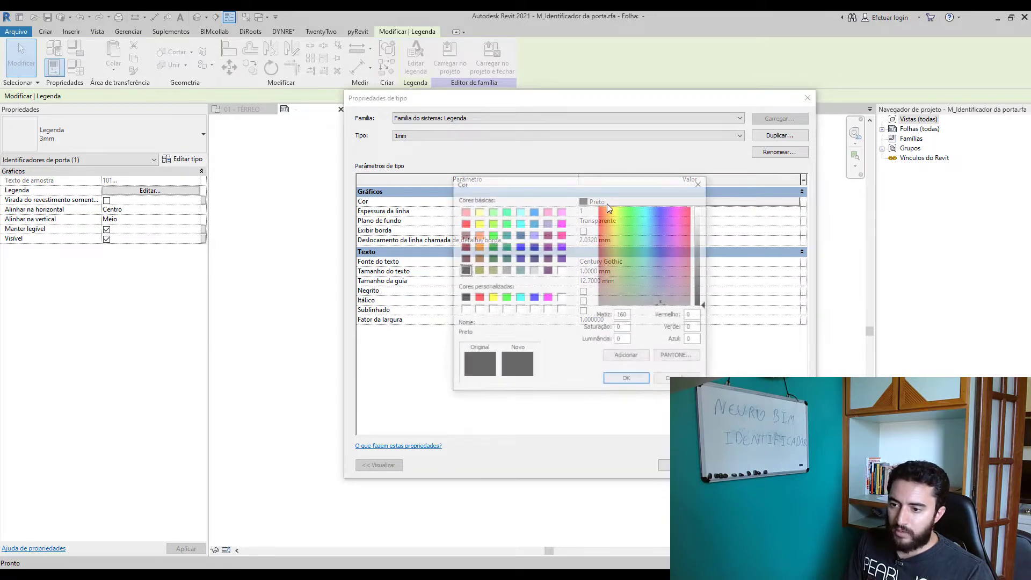
left_click(477, 299)
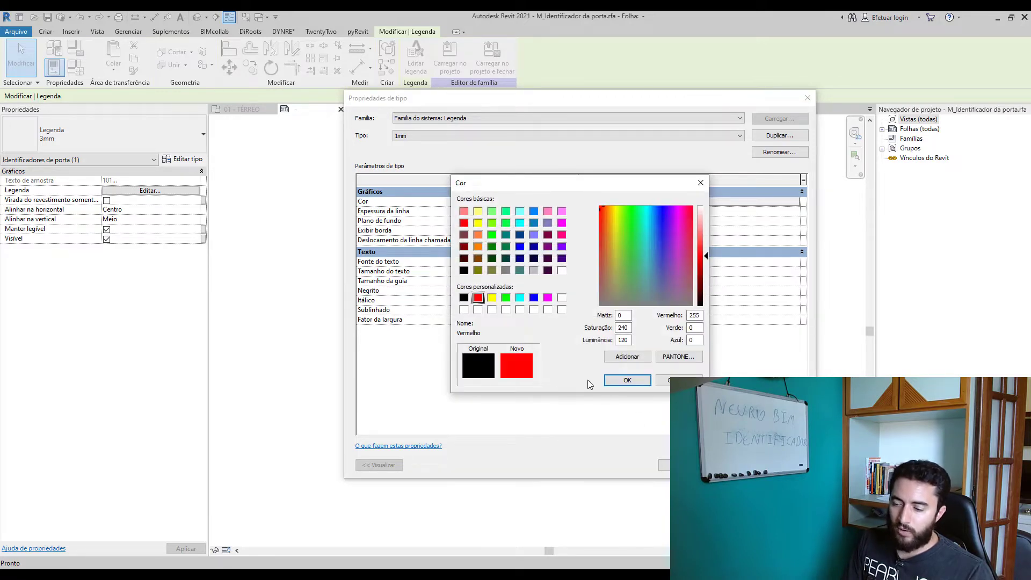
left_click(626, 382)
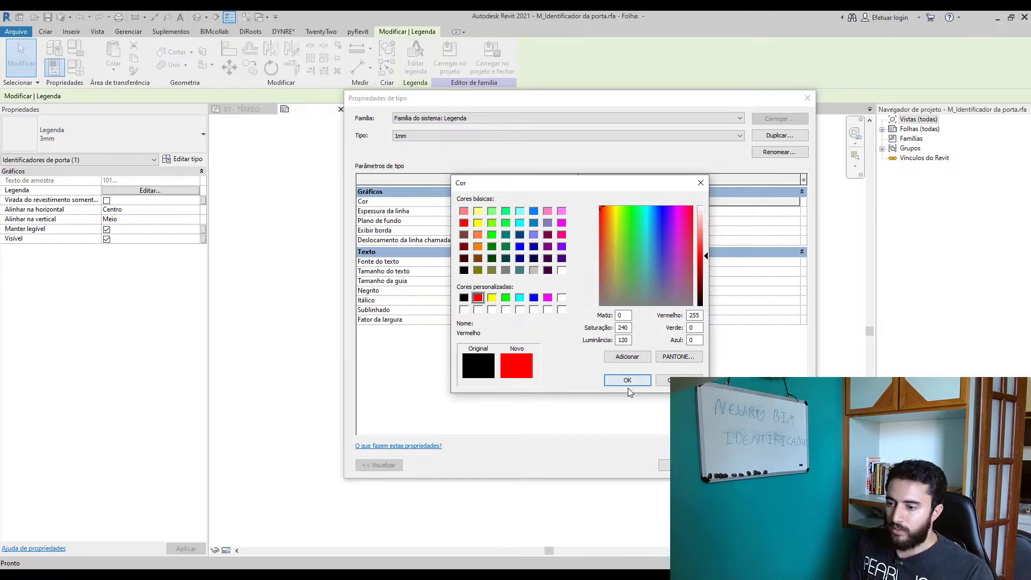
left_click(666, 466)
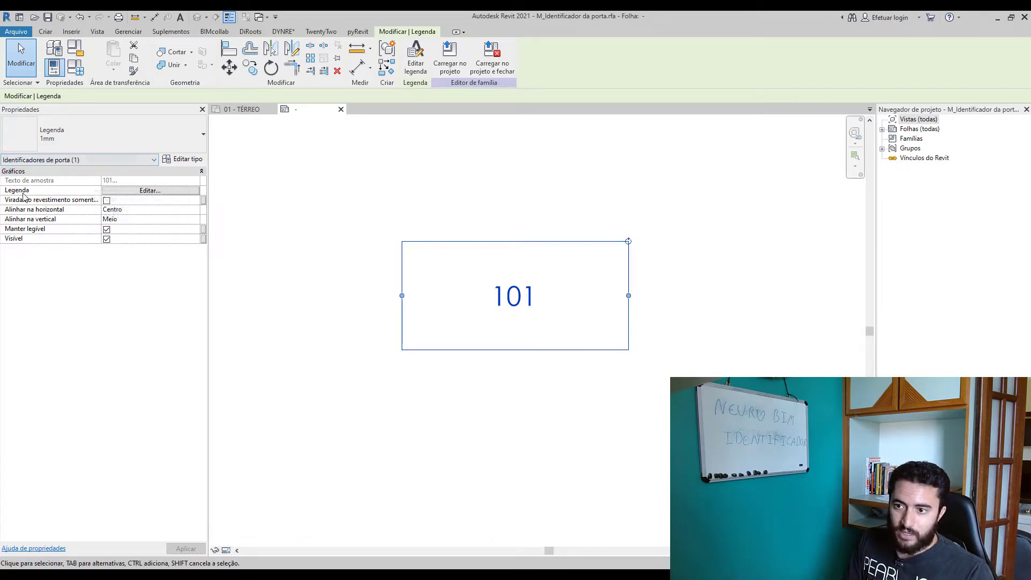
Replace Marca with Marca de tipo in the label, using sample value P2.
left_click(145, 191)
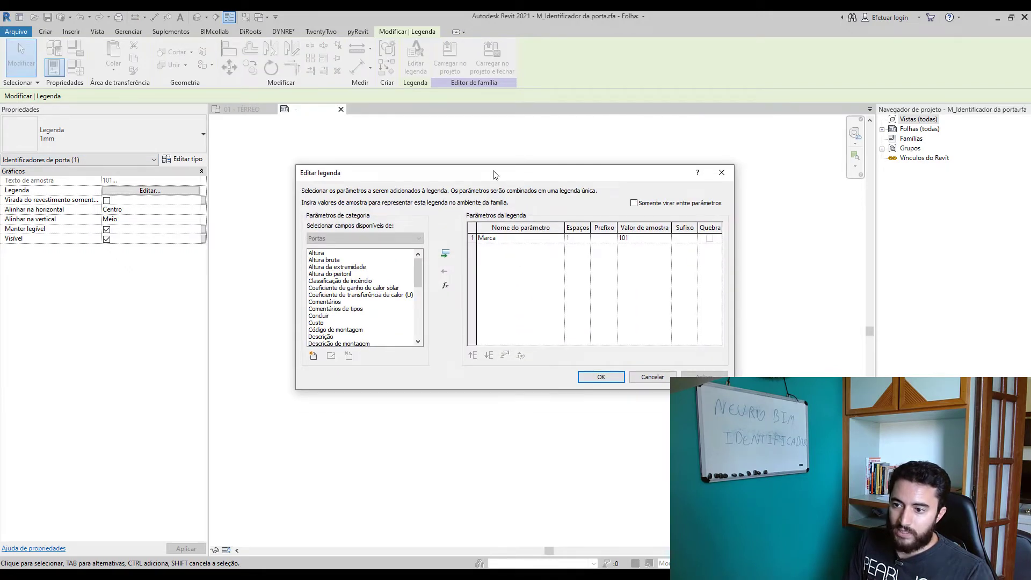
left_click_drag(495, 178, 495, 315)
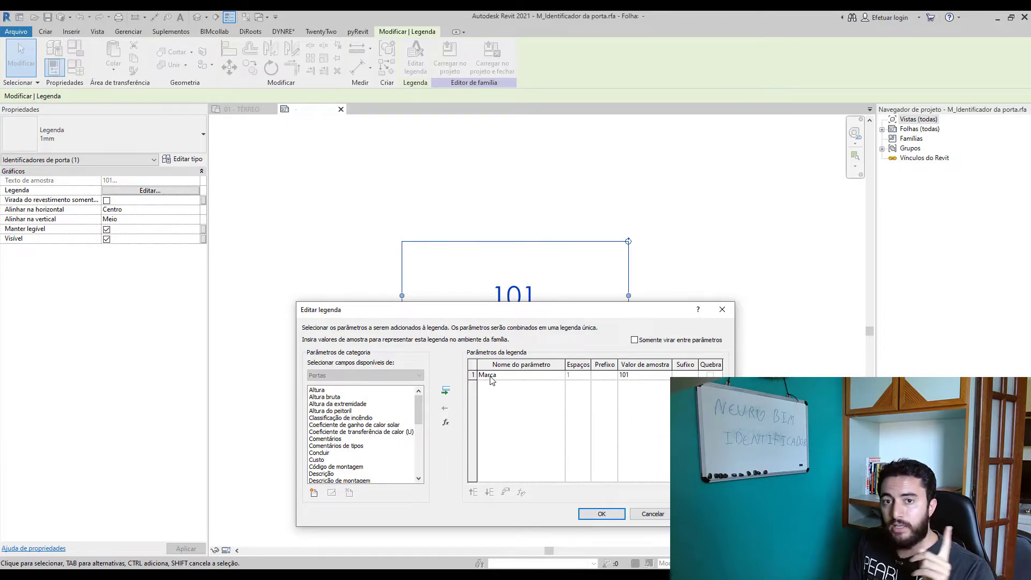
left_click(491, 377)
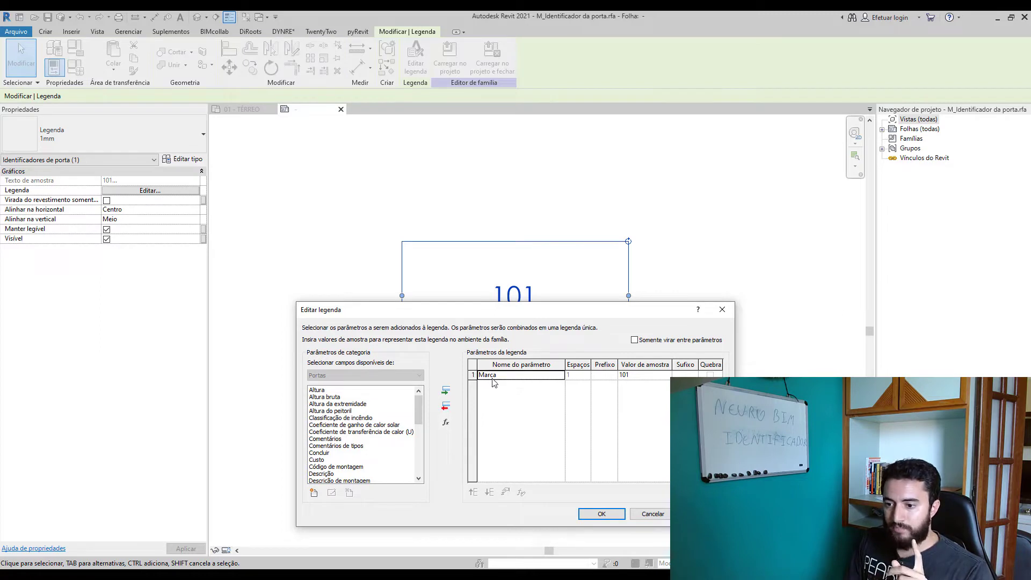
left_click(446, 409)
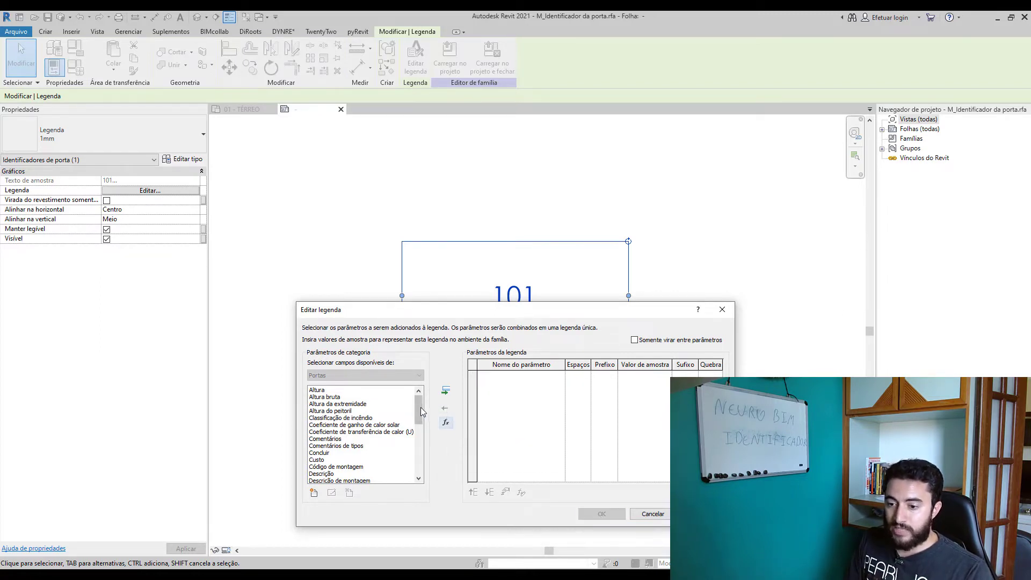
left_click_drag(421, 408, 421, 434)
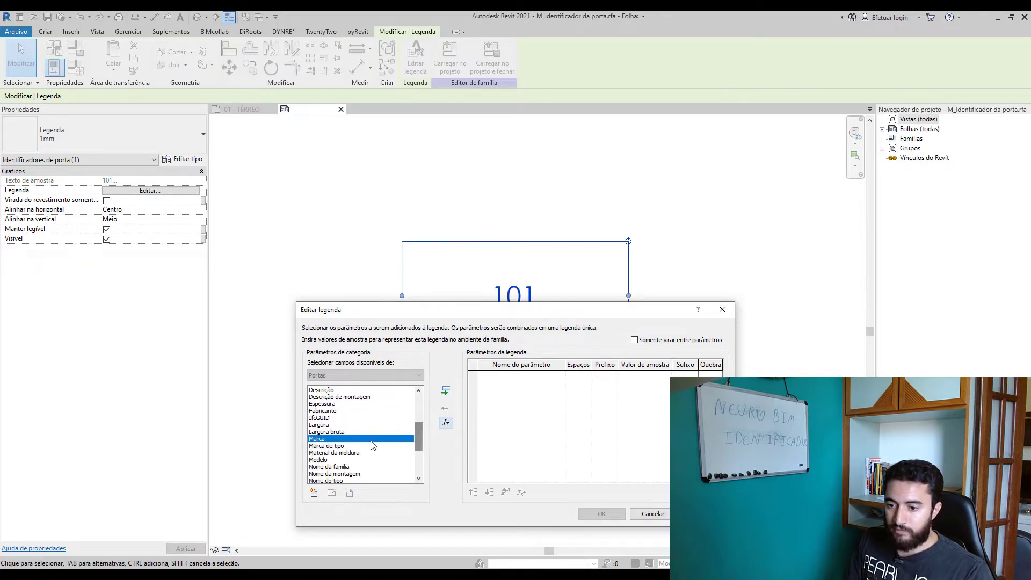
left_click(373, 446)
left_click(446, 391)
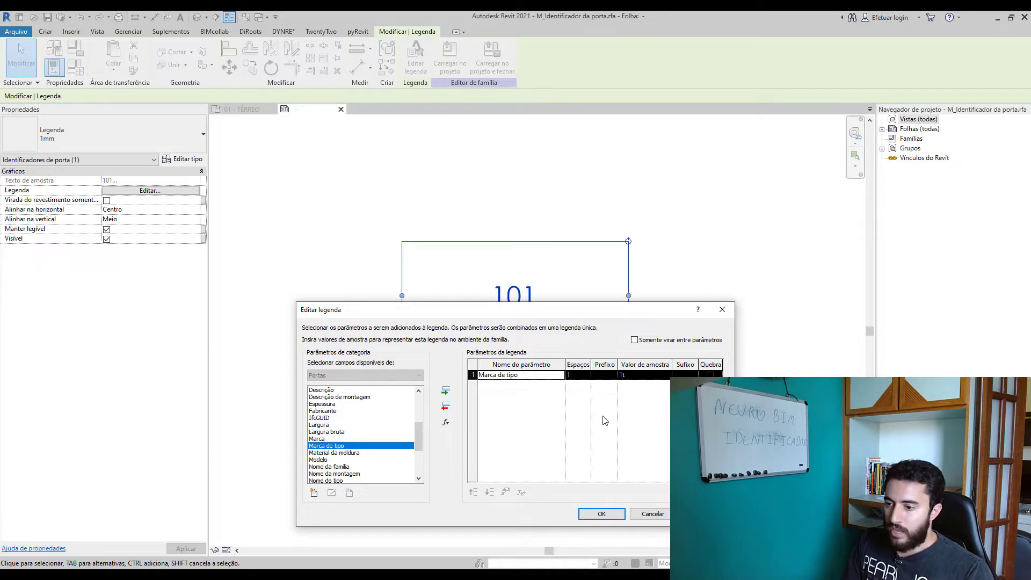
left_click(635, 375)
type("P2")
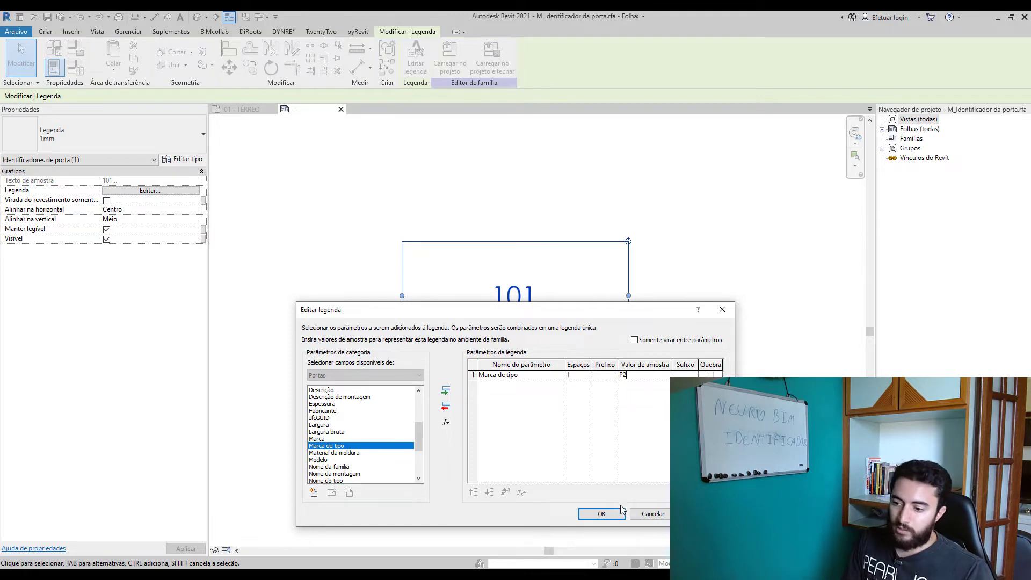
left_click(602, 512)
left_click(533, 469)
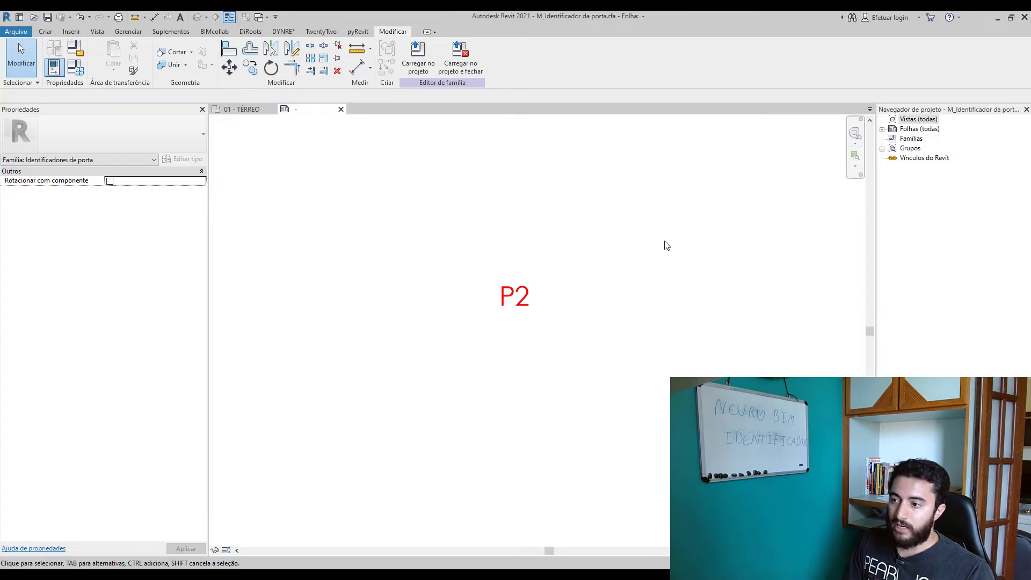
Turn on Rotacionar com componente in the door tag family properties.
right_click(289, 165)
left_click(651, 178)
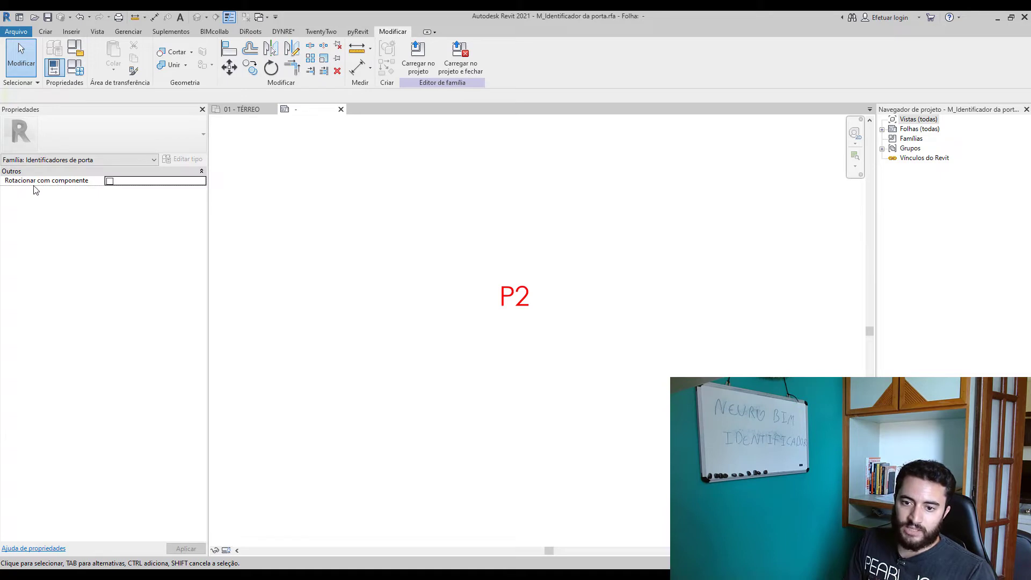
left_click(110, 181)
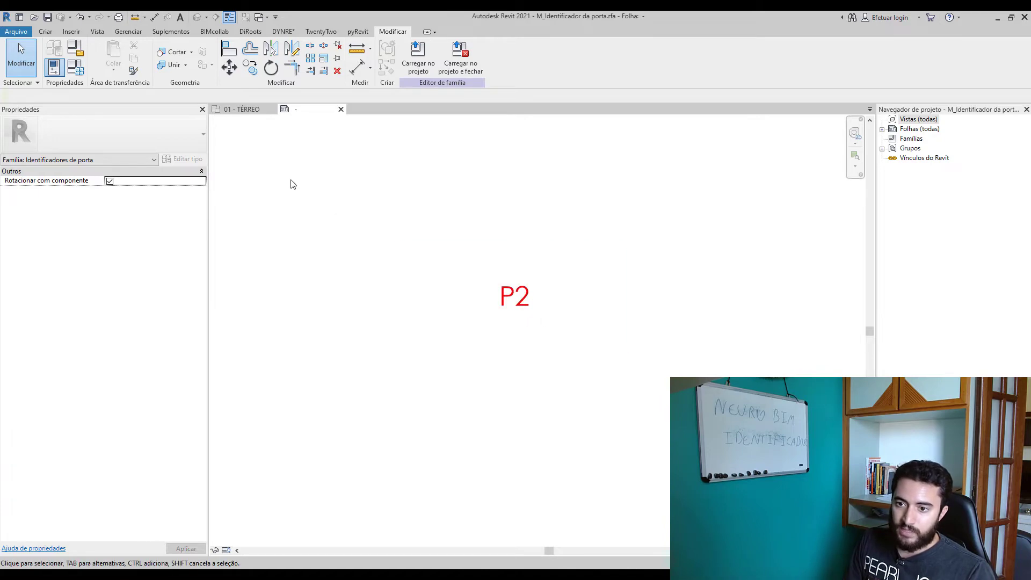
Check the ground-floor plan, then return to the door tag family.
left_click(243, 109)
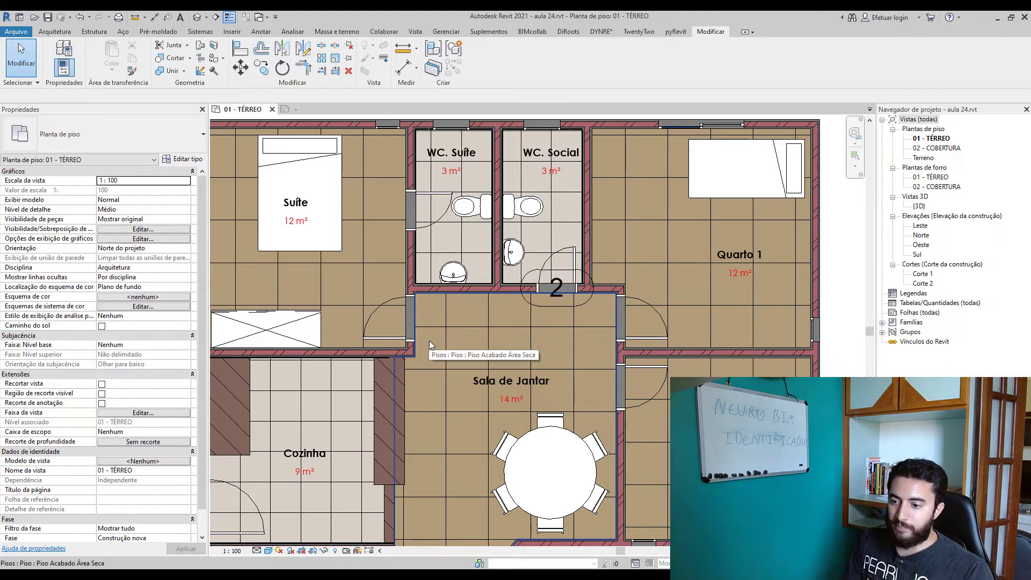
scroll(458, 346, "down", 2)
scroll(478, 392, "down", 1)
scroll(453, 346, "up", 3)
scroll(508, 342, "down", 2)
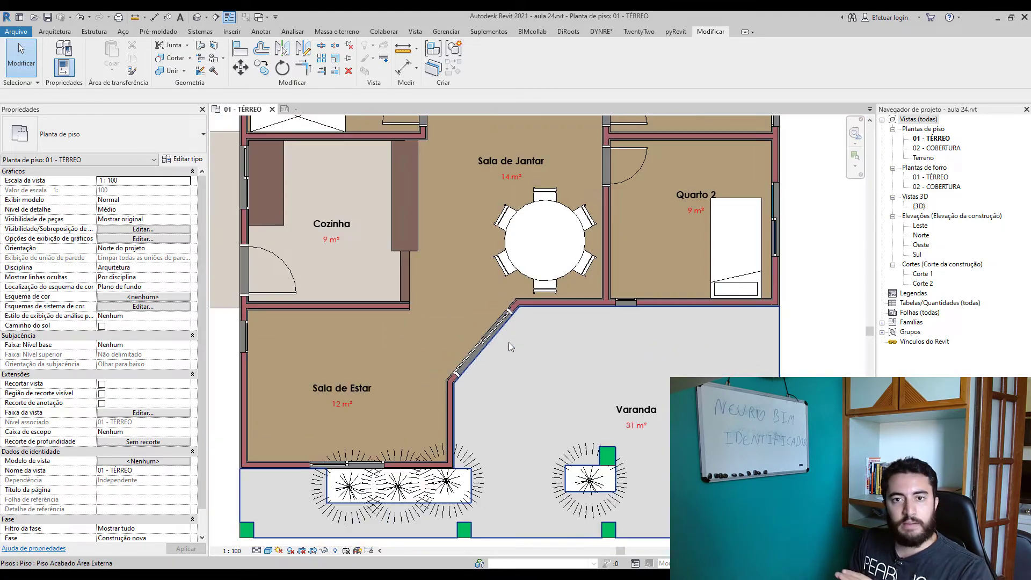
scroll(512, 345, "up", 1)
scroll(511, 345, "down", 2)
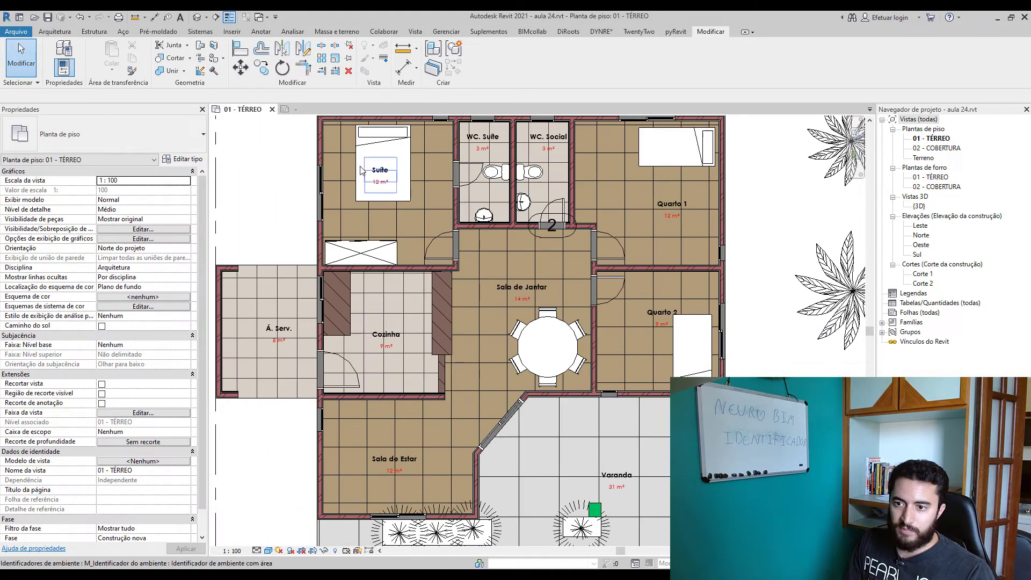
left_click(301, 110)
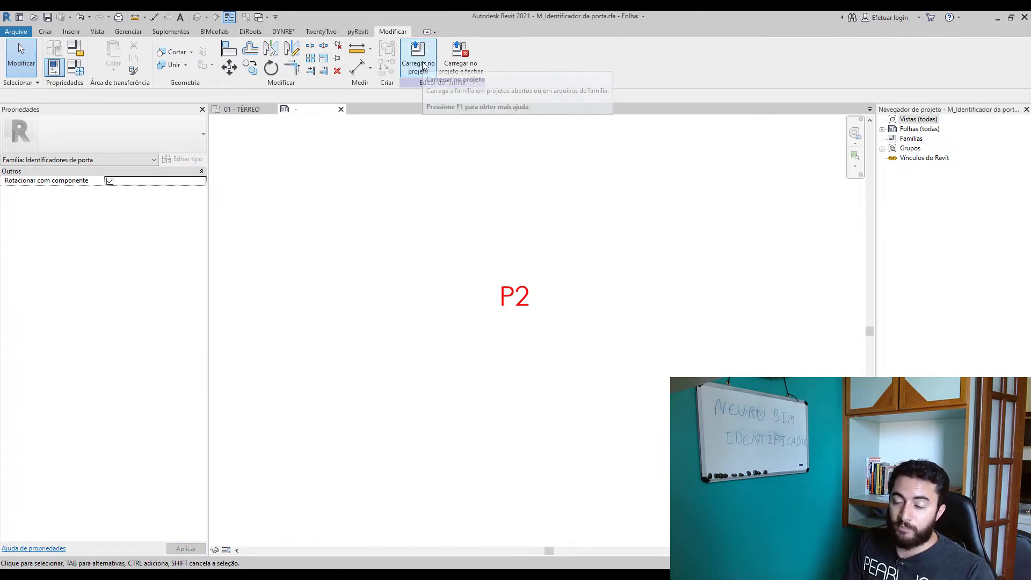
Load the edited door tag into the project, replacing the existing version, and check the P1 tag.
left_click(418, 51)
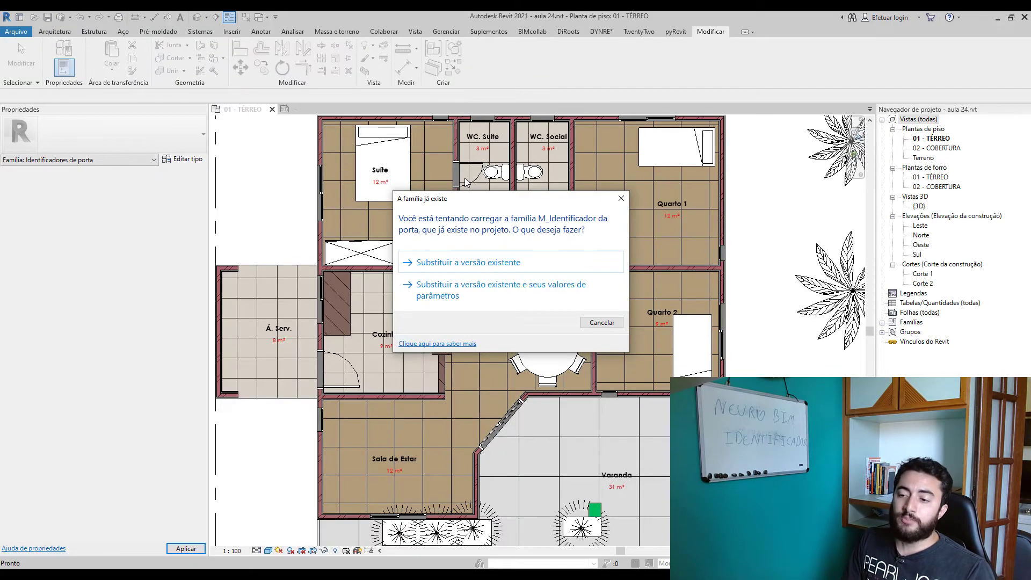
left_click(498, 269)
scroll(533, 284, "up", 3)
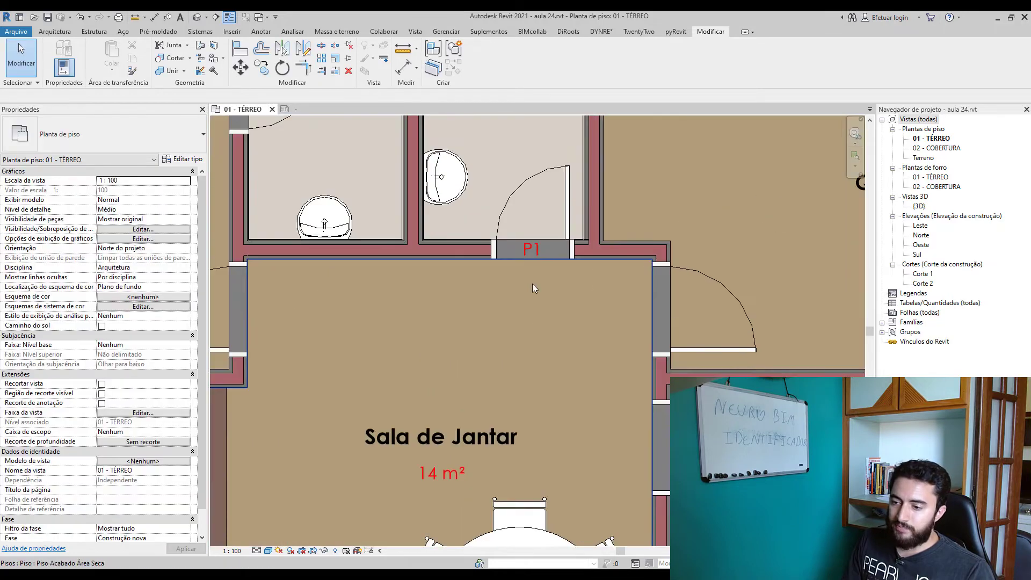
scroll(562, 297, "up", 3)
scroll(561, 298, "up", 2)
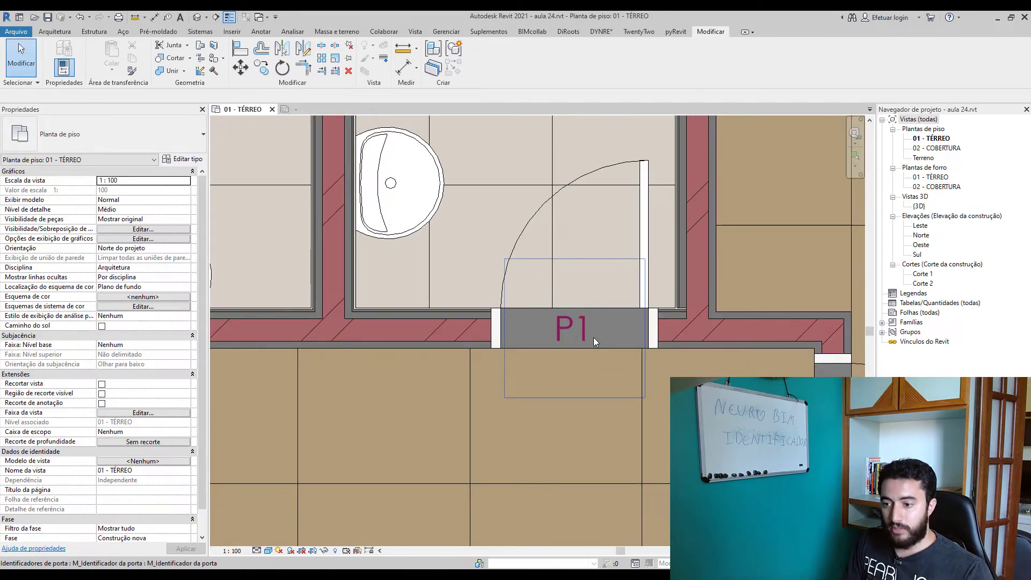
scroll(605, 405, "down", 3)
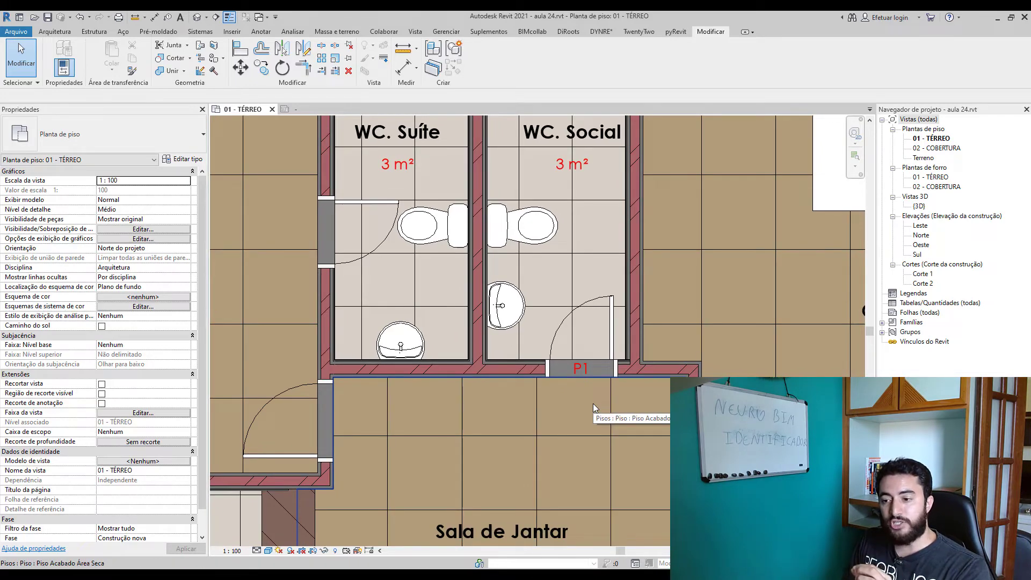
scroll(591, 395, "down", 2)
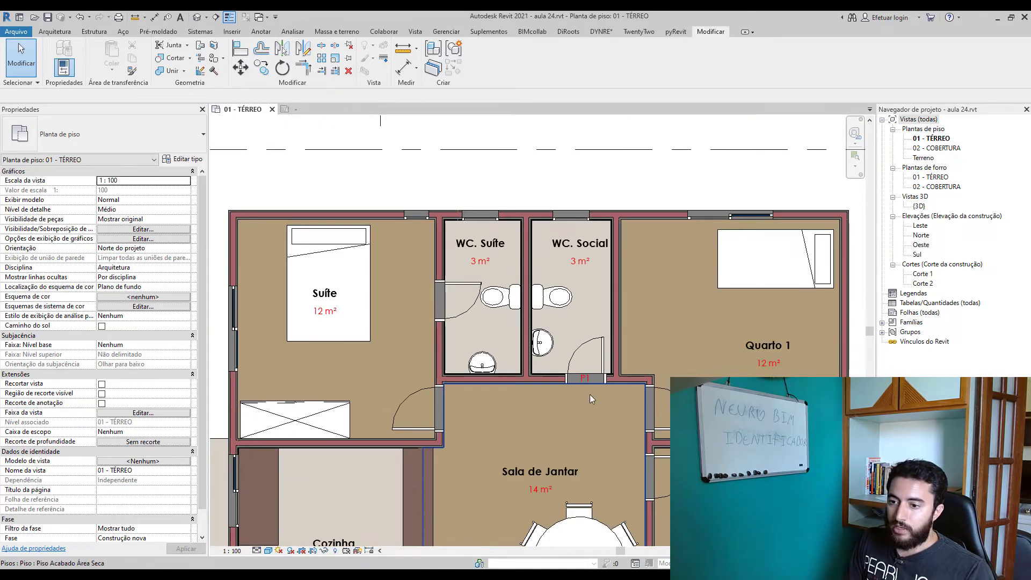
scroll(590, 394, "down", 1)
mouse_move(590, 395)
middle_mouse_down()
mouse_move(477, 234)
mouse_move(546, 288)
middle_mouse_up()
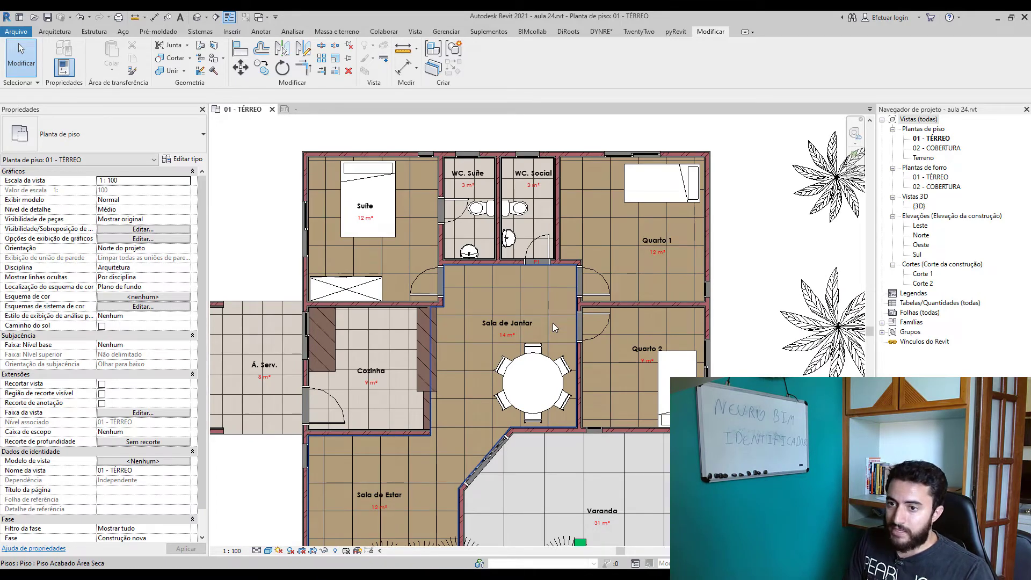
left_click(261, 31)
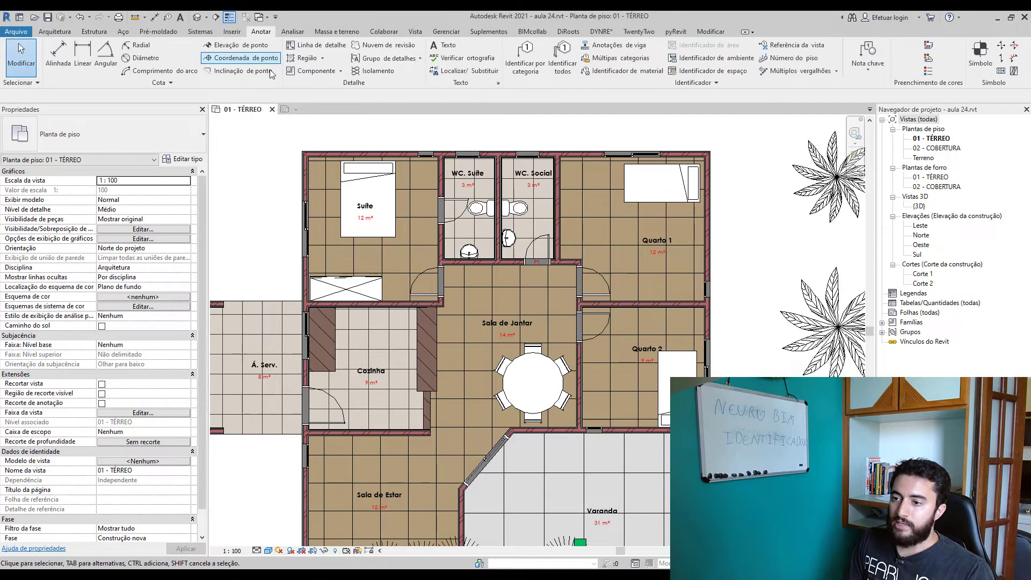
Tag all untagged doors in the plan with door tags using Identificar todos.
left_click(563, 65)
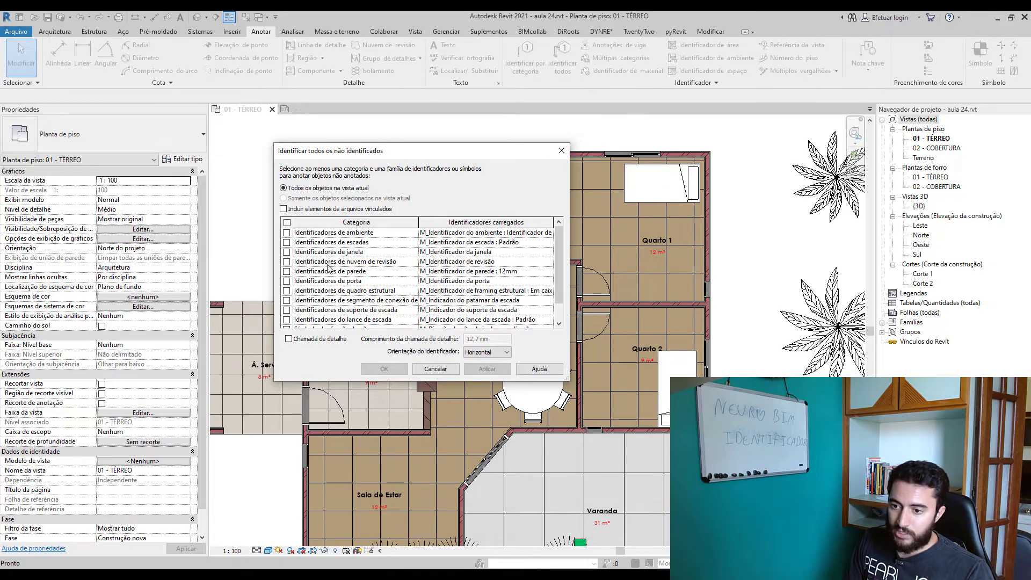
left_click(288, 281)
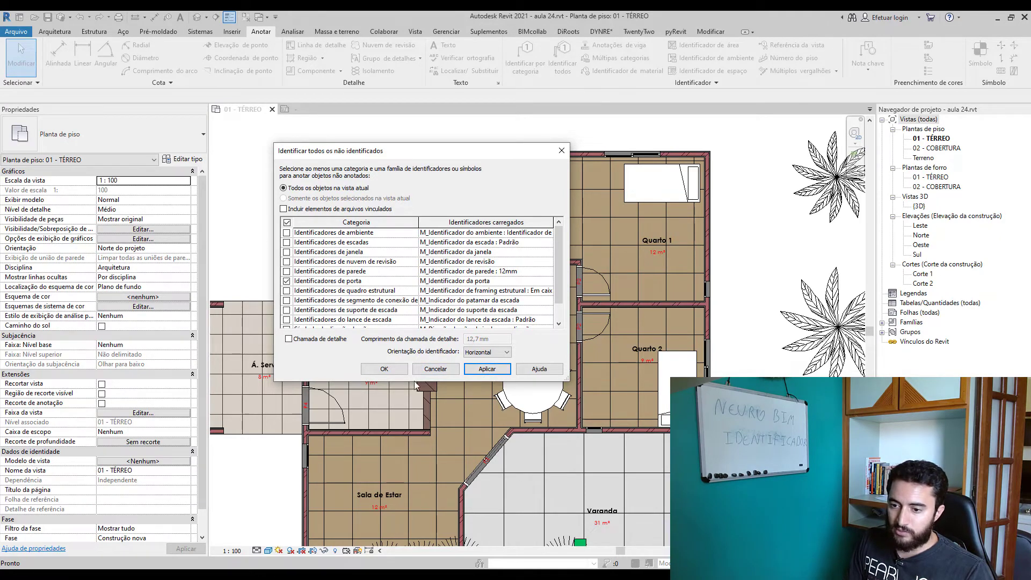
left_click(384, 369)
scroll(483, 279, "up", 2)
scroll(475, 264, "up", 3)
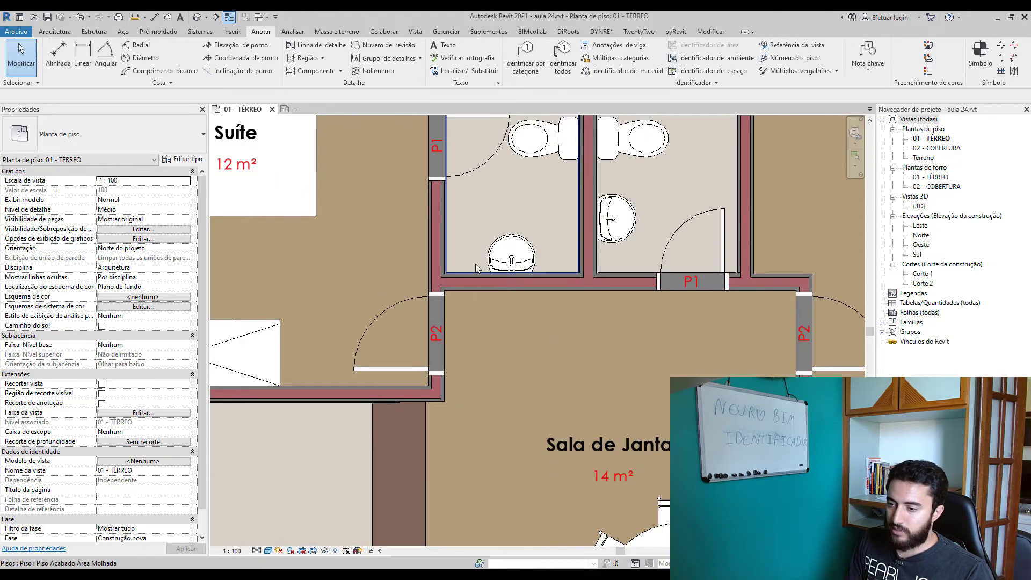
scroll(497, 298, "down", 2)
scroll(498, 297, "up", 2)
Move the P3 tag clear of the diagonal Sala de Estar sliding door.
middle_click_drag(618, 537, 624, 272)
scroll(623, 274, "down", 4)
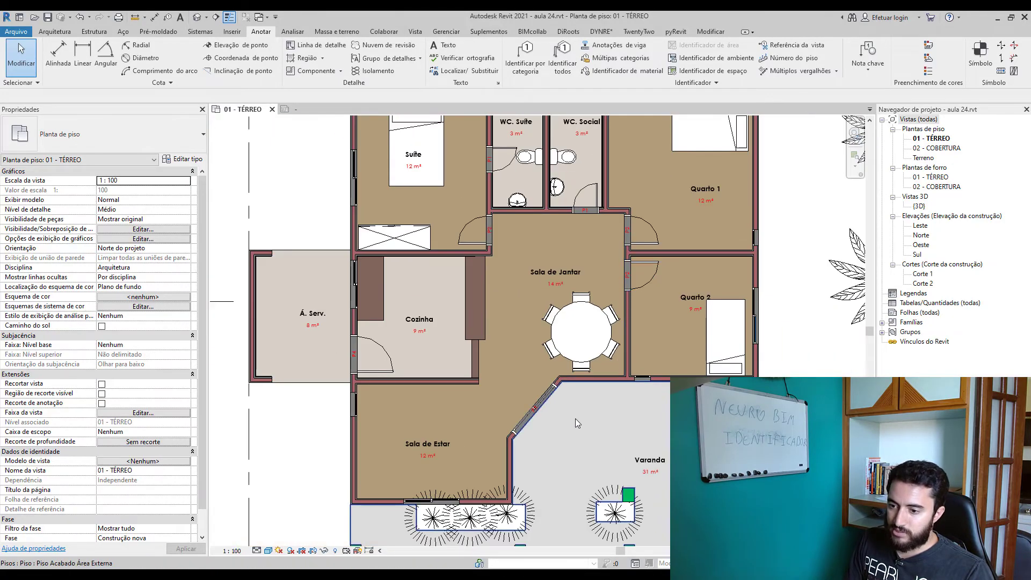
scroll(521, 394, "up", 5)
scroll(520, 398, "up", 2)
left_click(513, 399)
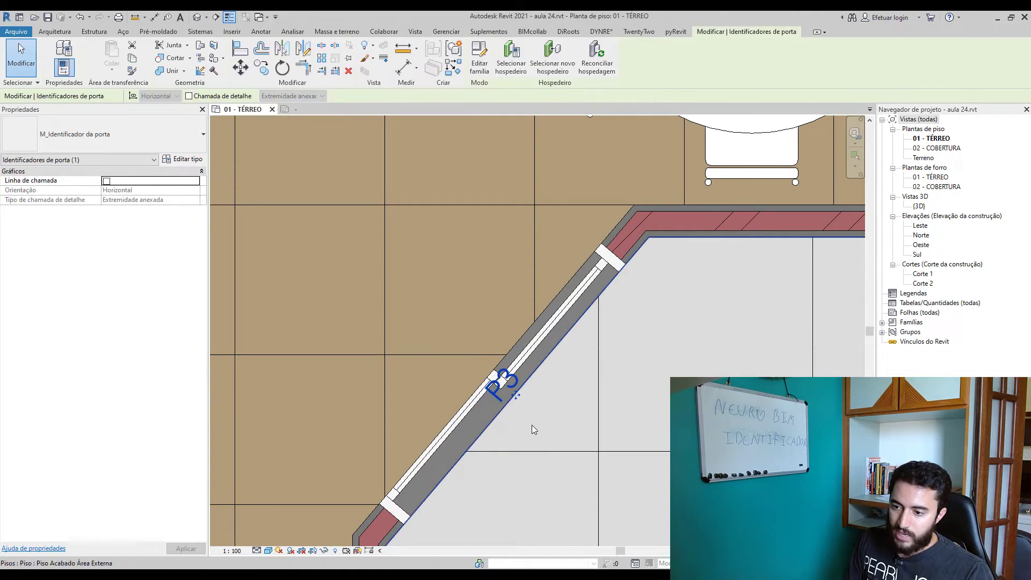
scroll(514, 402, "down", 2)
scroll(514, 397, "up", 2)
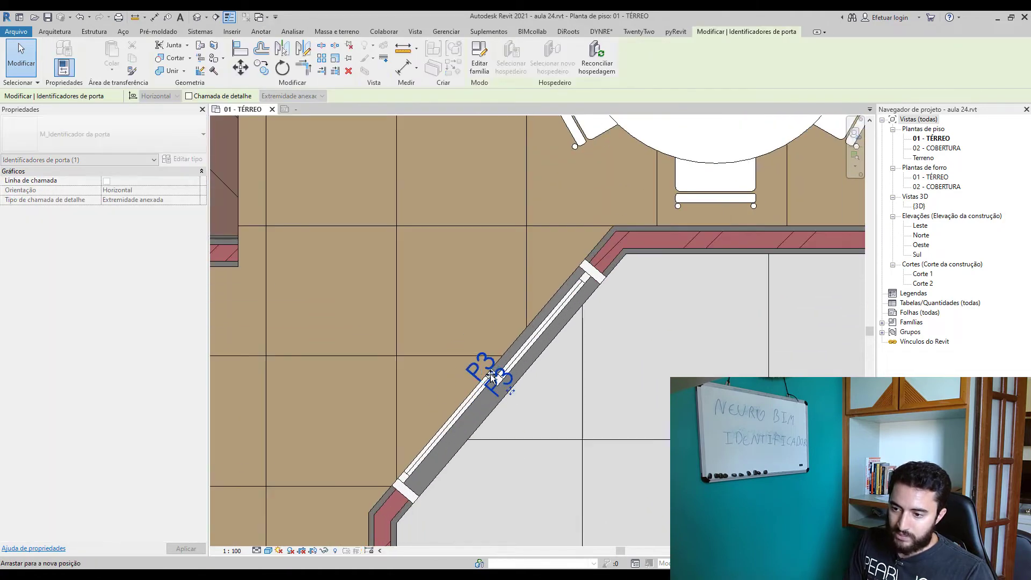
mouse_move(508, 387)
left_mouse_down()
mouse_move(490, 376)
mouse_move(536, 413)
left_mouse_up()
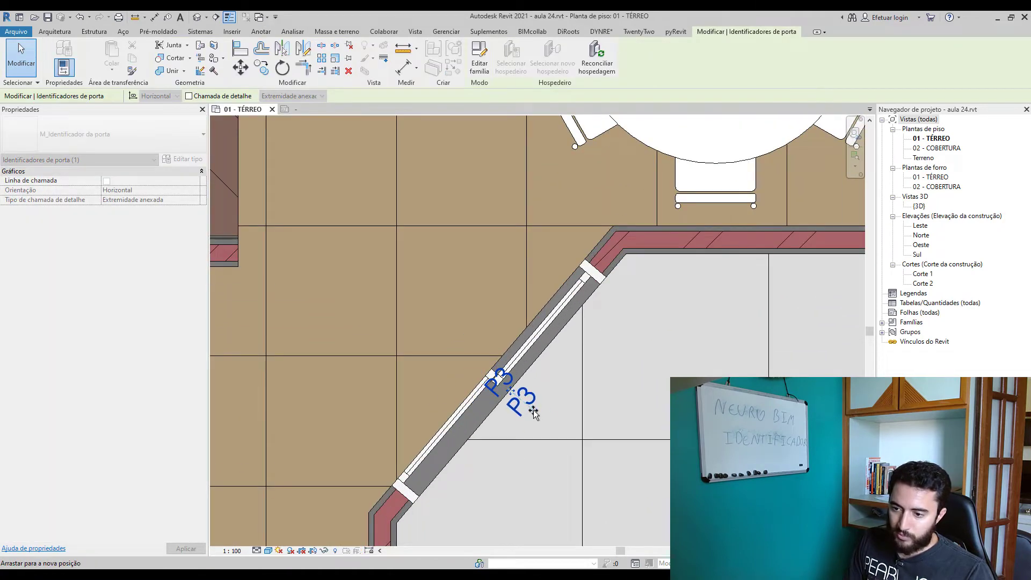
left_click(559, 411)
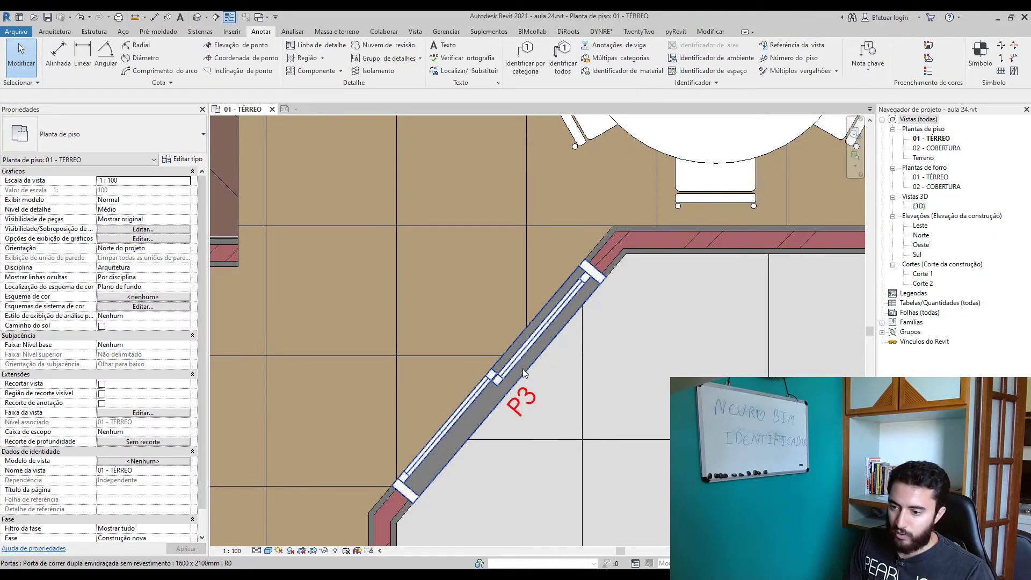
scroll(591, 398, "down", 3)
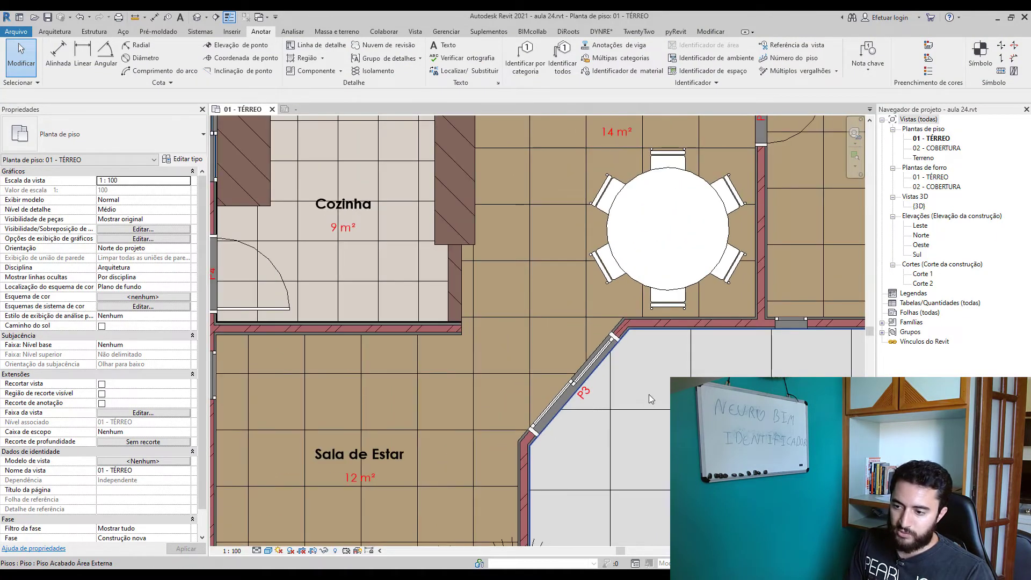
scroll(649, 394, "down", 2)
Pan and zoom around the ground-floor plan to review the tagged doors.
scroll(661, 394, "up", 2)
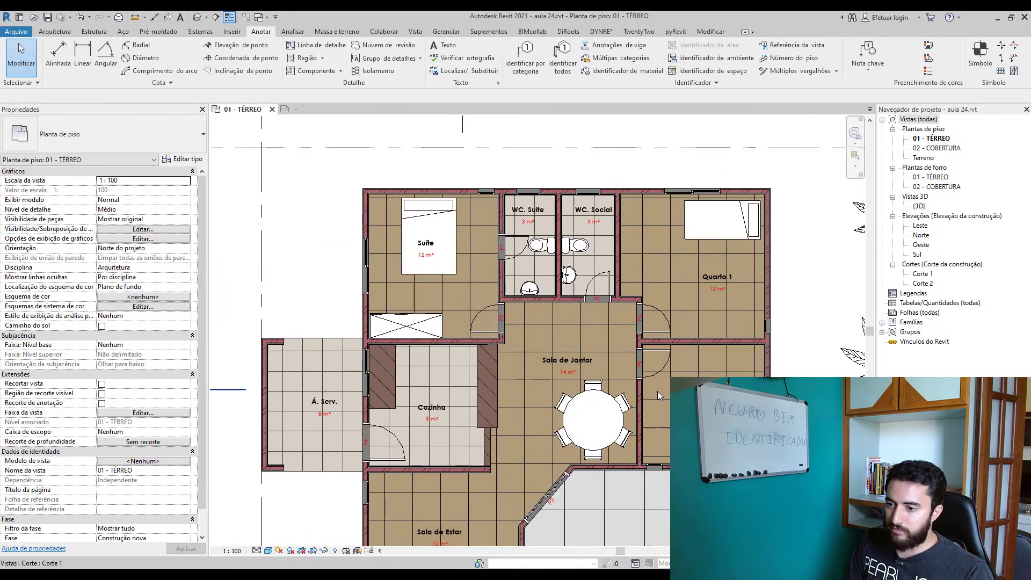
scroll(563, 301, "up", 2)
scroll(563, 302, "down", 1)
scroll(643, 367, "down", 2)
scroll(637, 406, "up", 2)
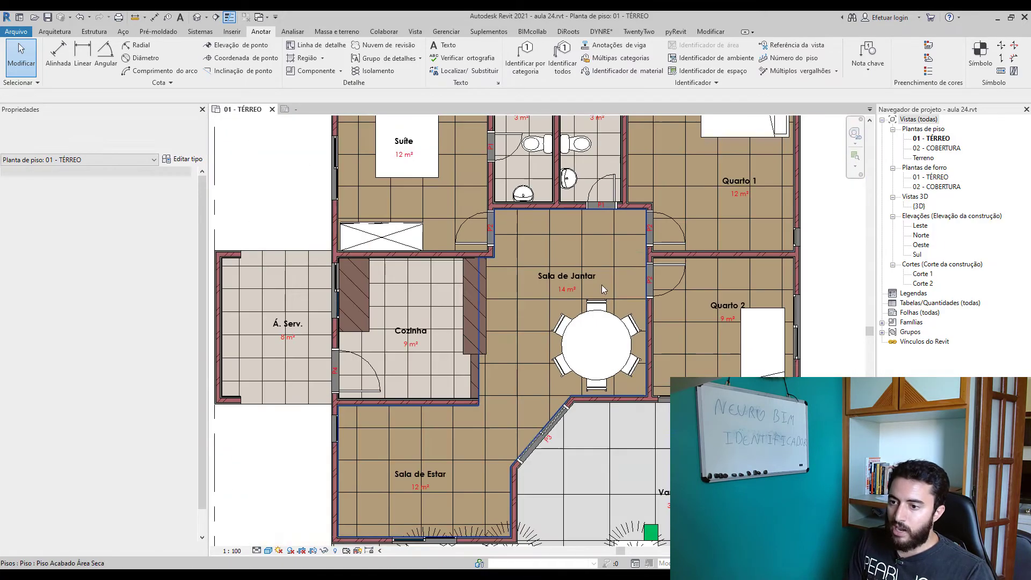
scroll(602, 285, "up", 1)
middle_click_drag(602, 285, 589, 305)
scroll(567, 340, "down", 1)
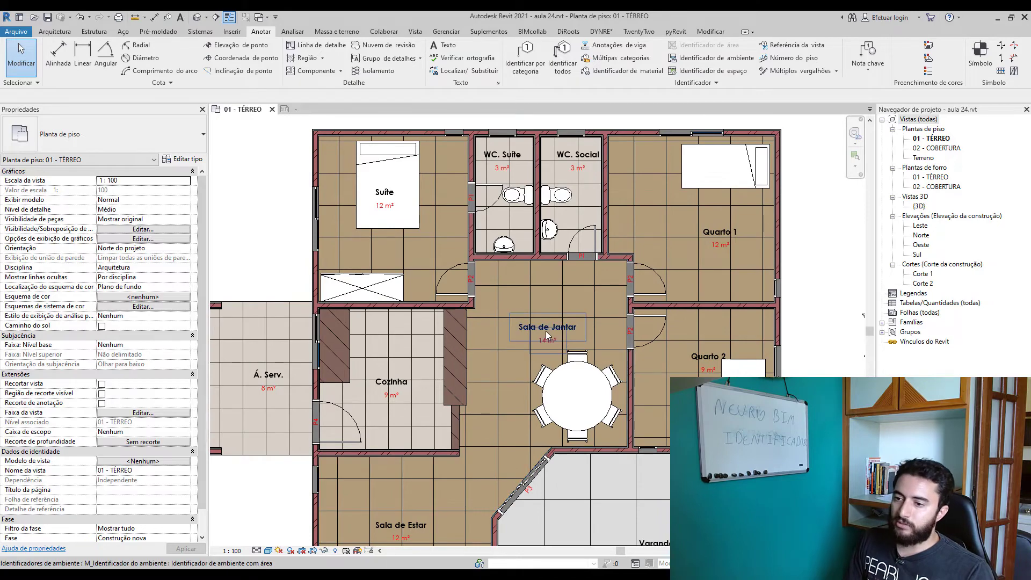
scroll(566, 340, "up", 2)
middle_click_drag(553, 346, 519, 465)
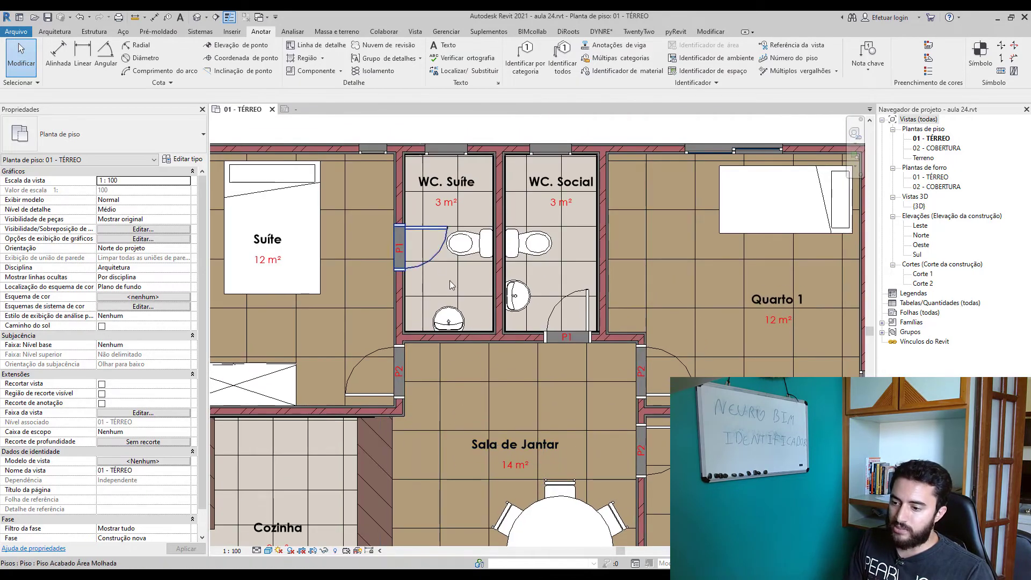
middle_click_drag(633, 470, 652, 376)
scroll(472, 384, "down", 1)
middle_click_drag(471, 383, 556, 432)
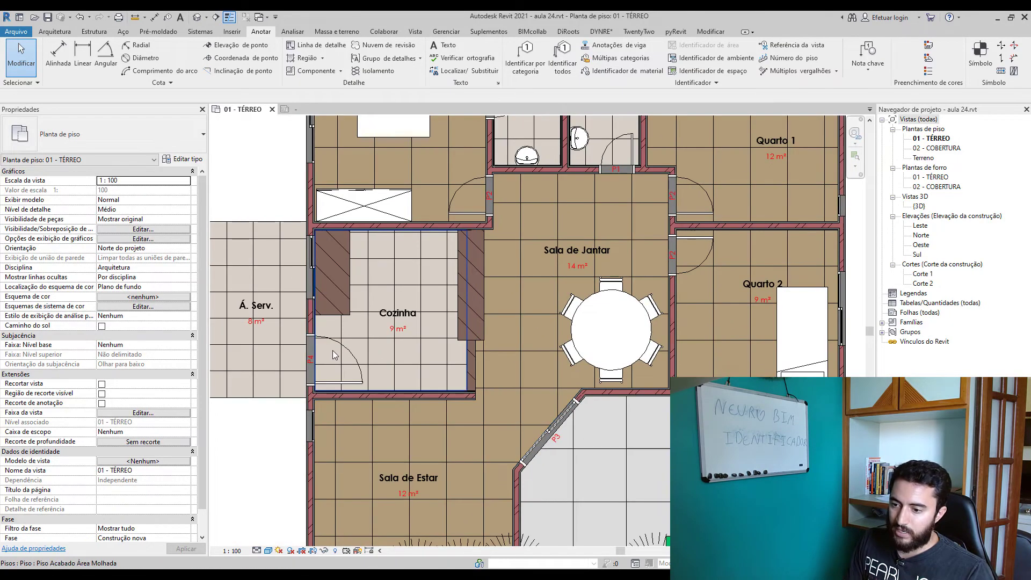
scroll(483, 363, "down", 2)
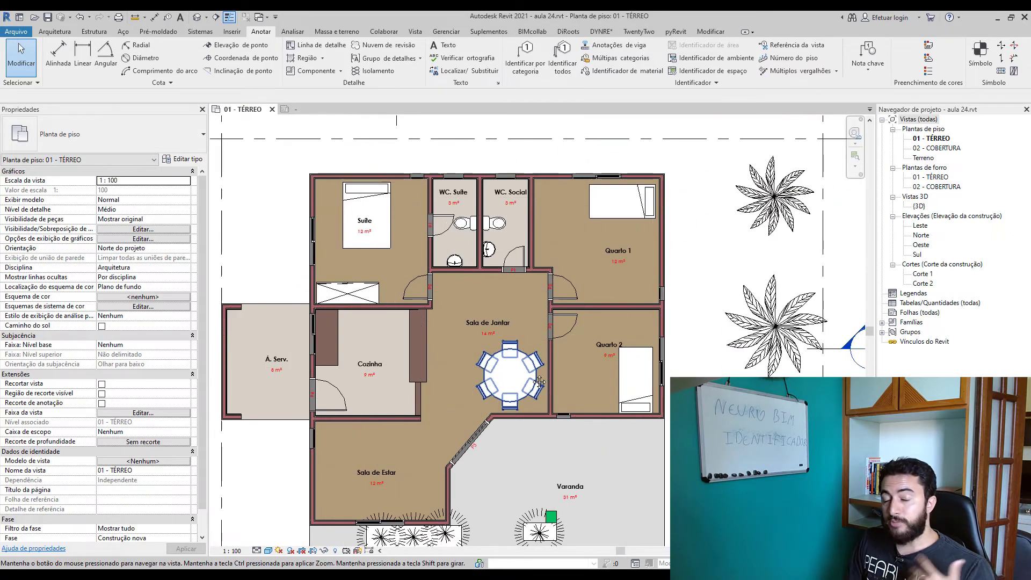
mouse_move(476, 411)
middle_mouse_down()
mouse_move(572, 387)
mouse_move(531, 407)
middle_mouse_up()
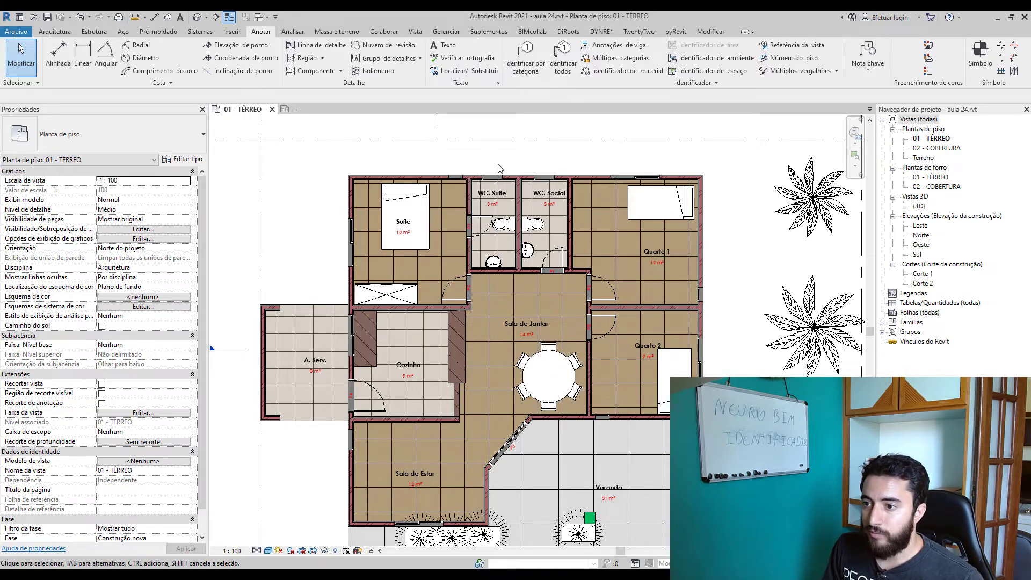
Start Tag by Category and zoom in on window tag 22 above the Suíte.
left_click(526, 53)
middle_click_drag(453, 158, 449, 265)
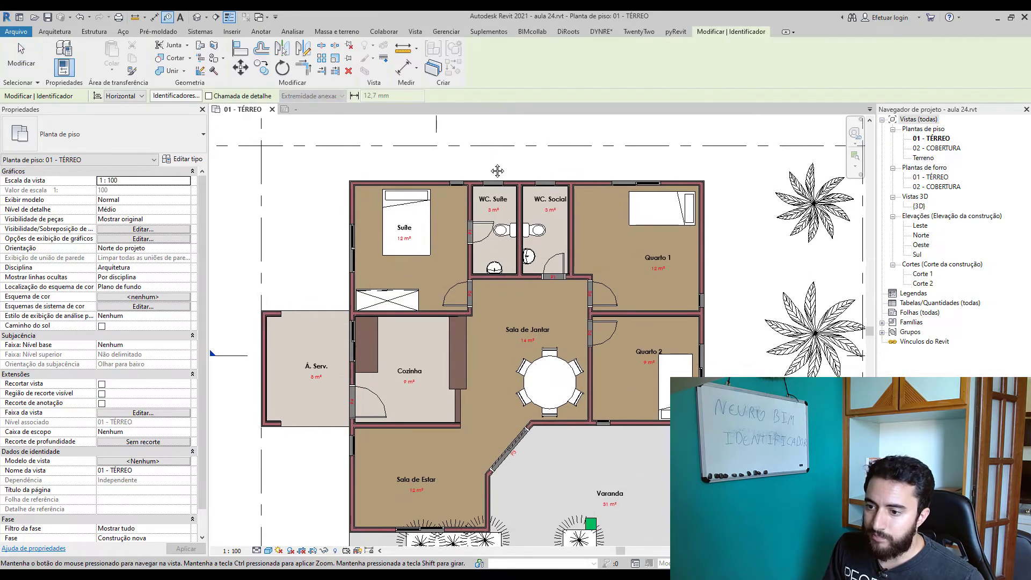
scroll(450, 264, "up", 3)
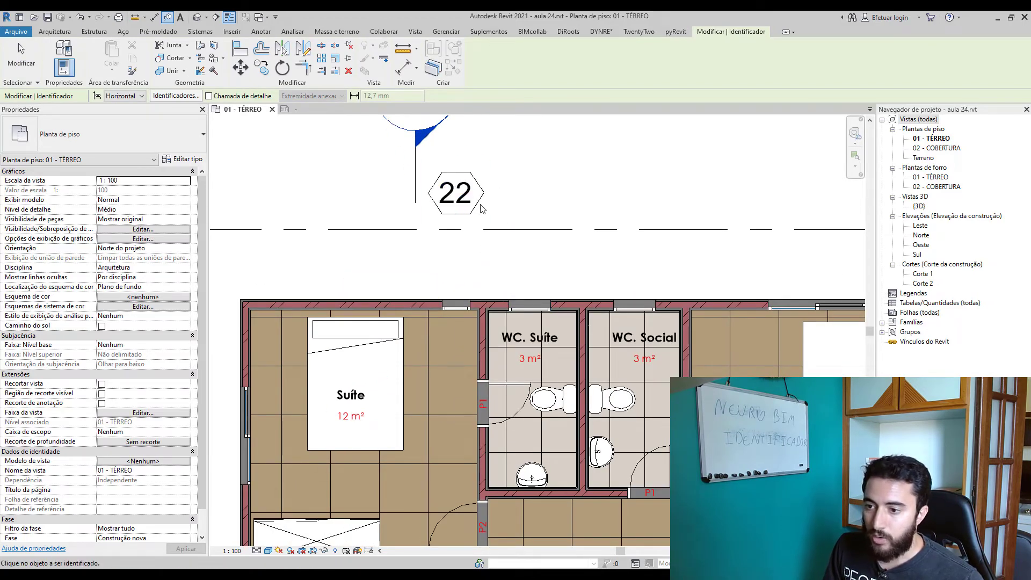
Edit window tag 22's family, delete its hexagon border and select the 1t label.
key("Escape")
key("Escape")
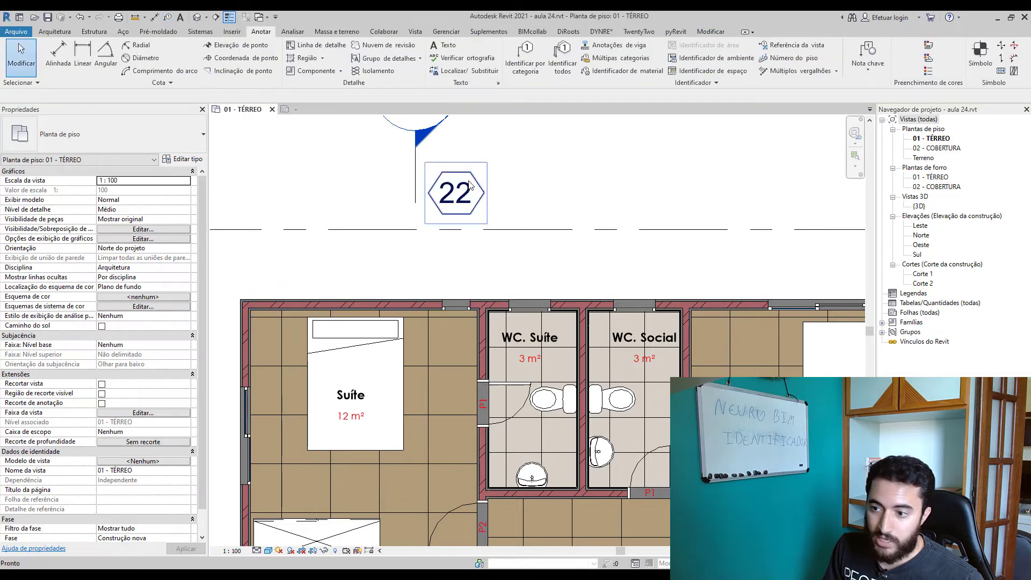
left_click(463, 207)
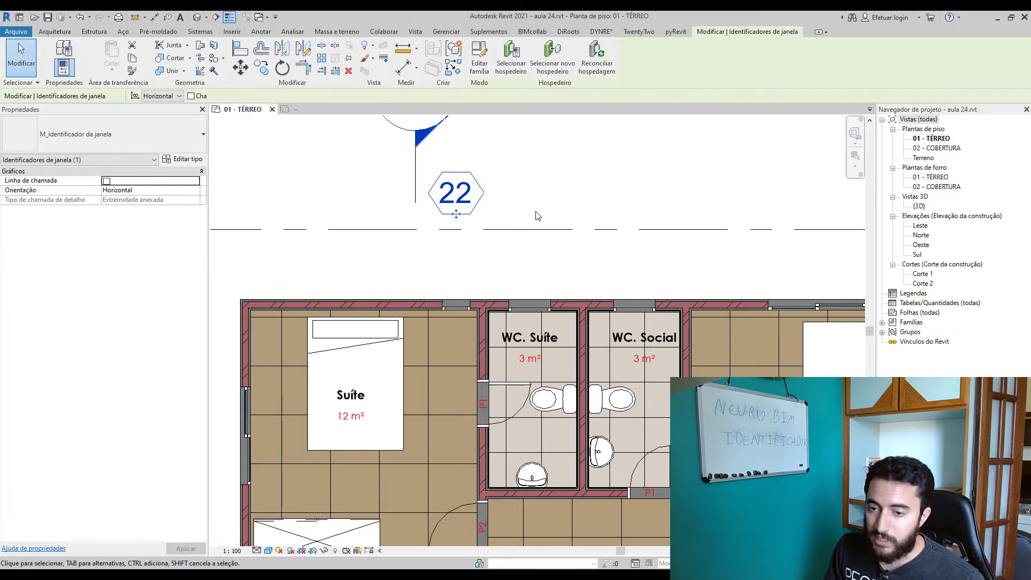
left_click(480, 57)
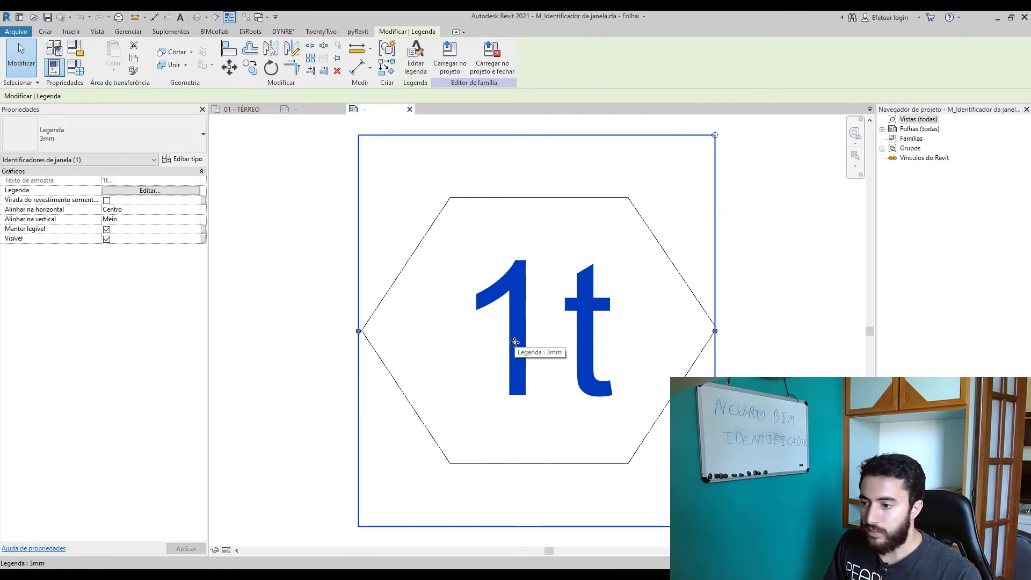
left_click(684, 283)
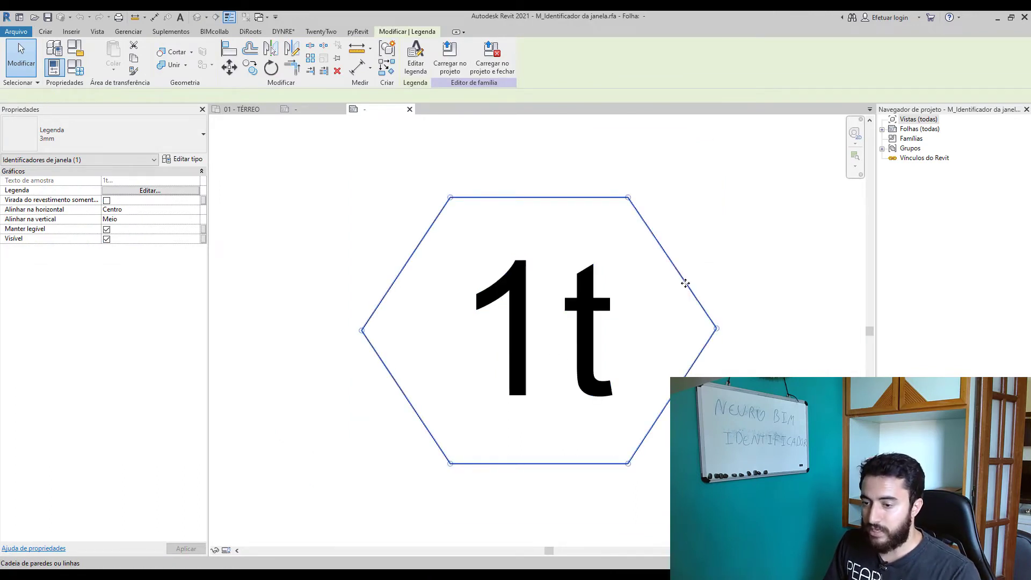
key("Delete")
left_click(604, 328)
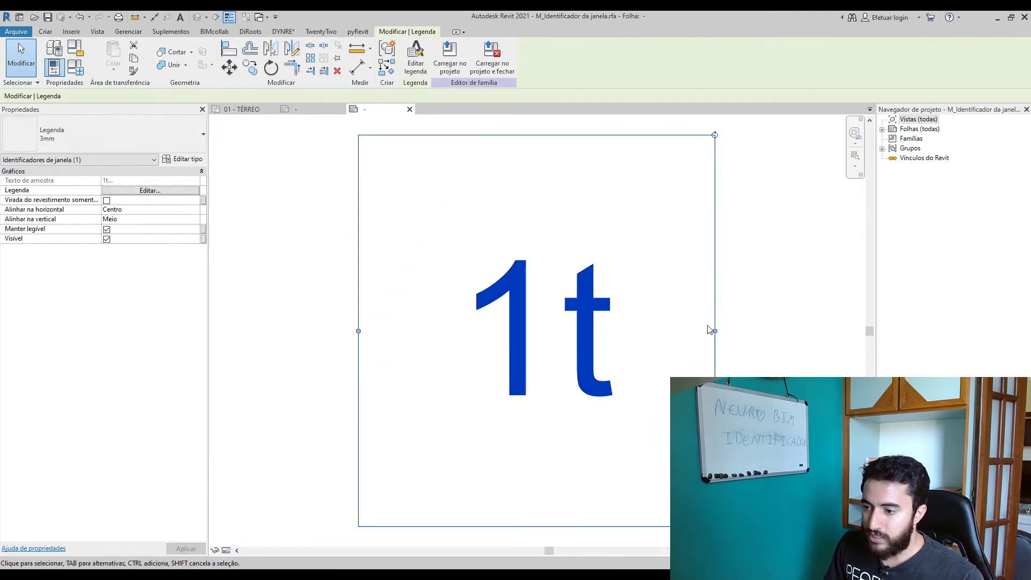
scroll(698, 301, "down", 3)
Duplicate the label type as 1mm with Century Gothic font and 1 mm text size.
left_click(196, 160)
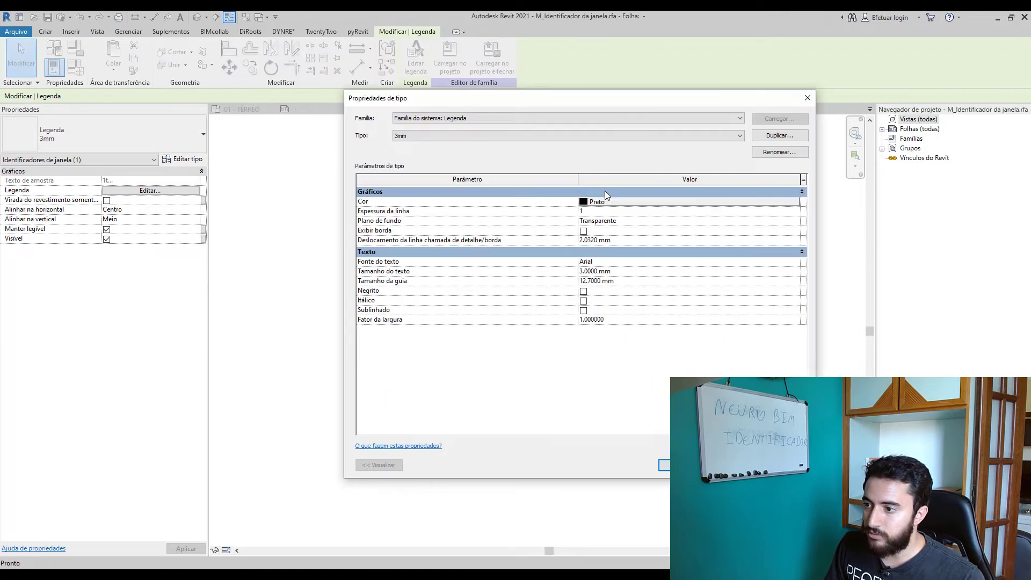
left_click(780, 136)
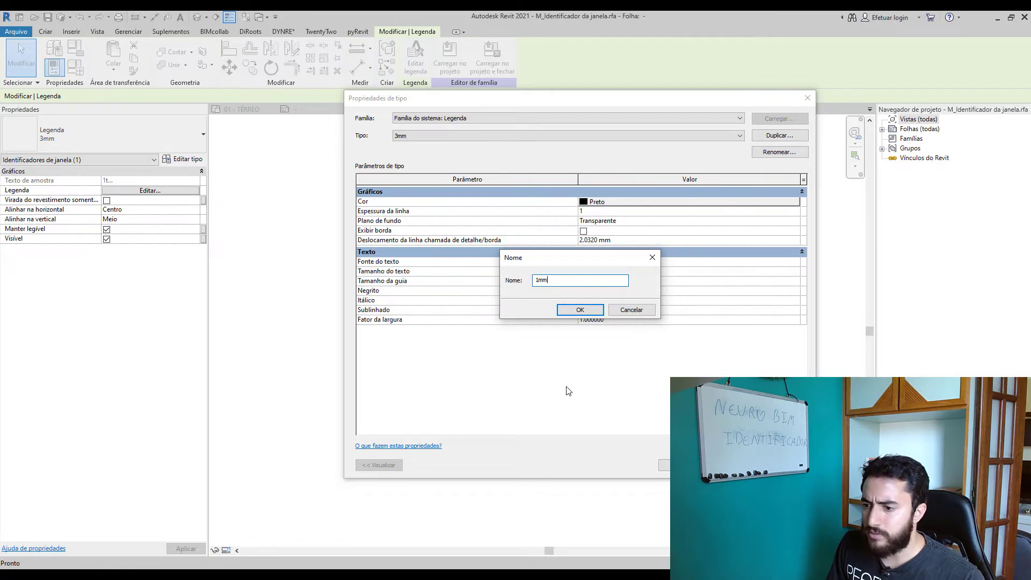
left_click(583, 309)
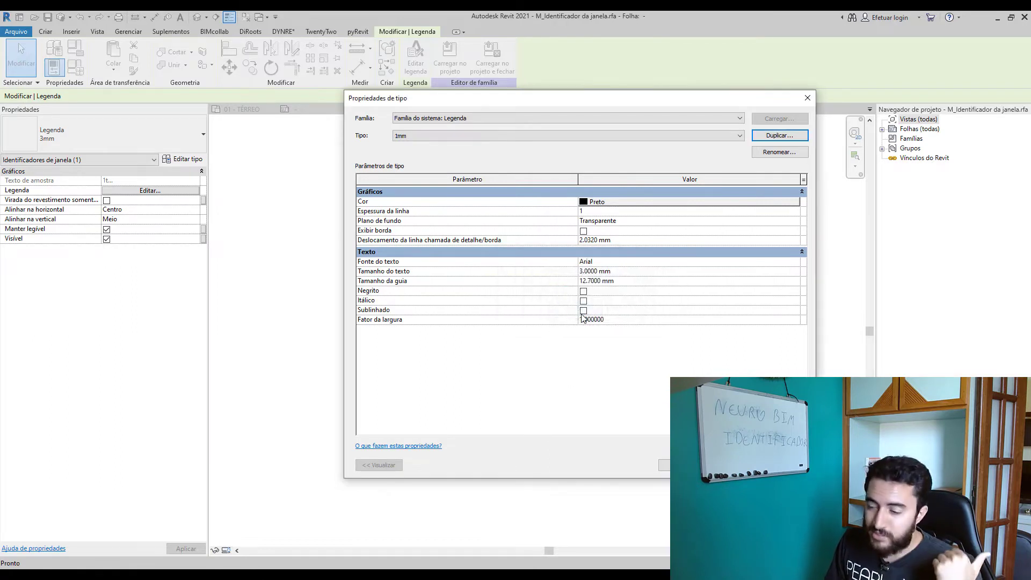
left_click(609, 263)
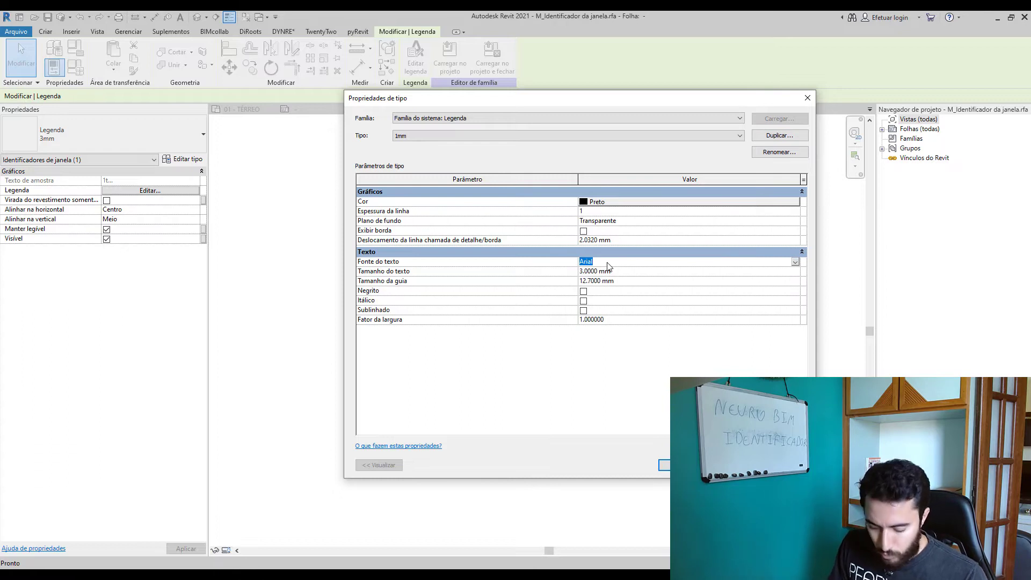
type("century")
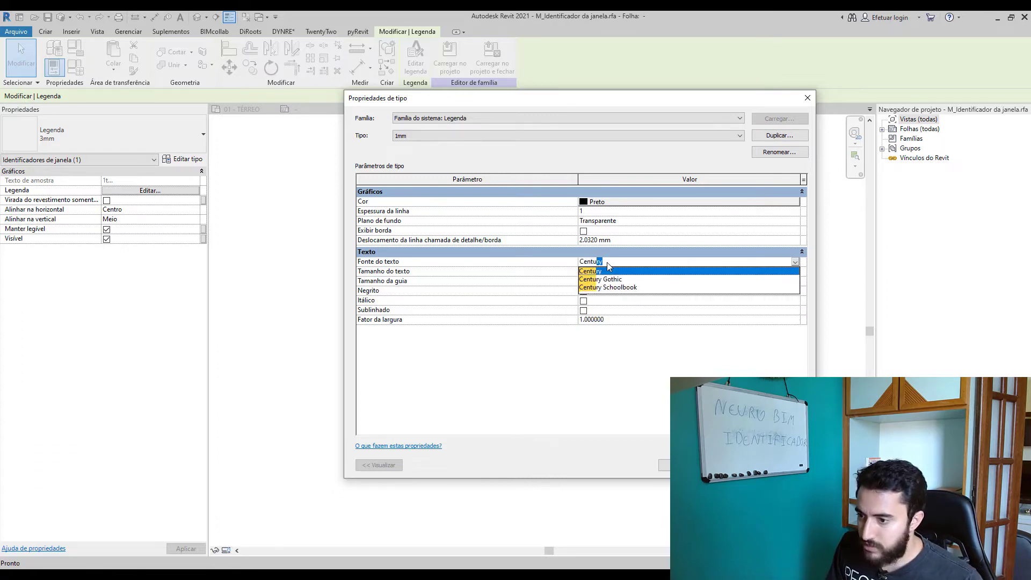
left_click(619, 280)
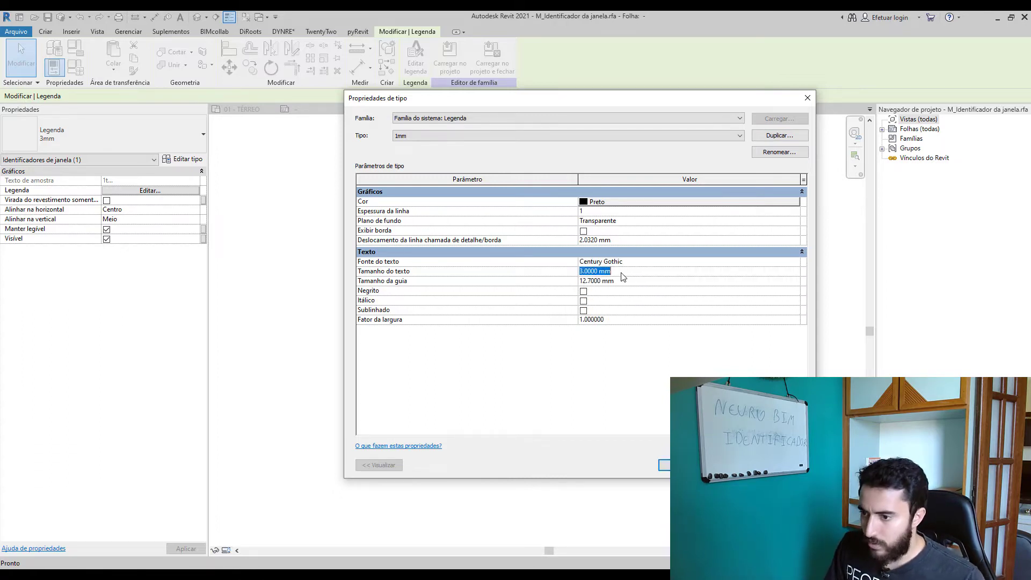
type("1.0000")
left_click(618, 366)
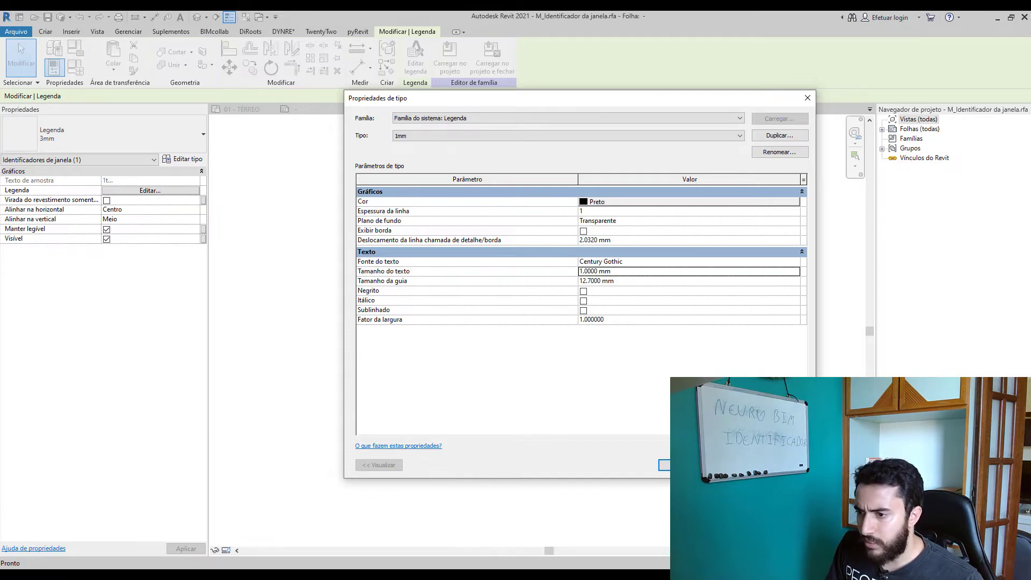
left_click(678, 465)
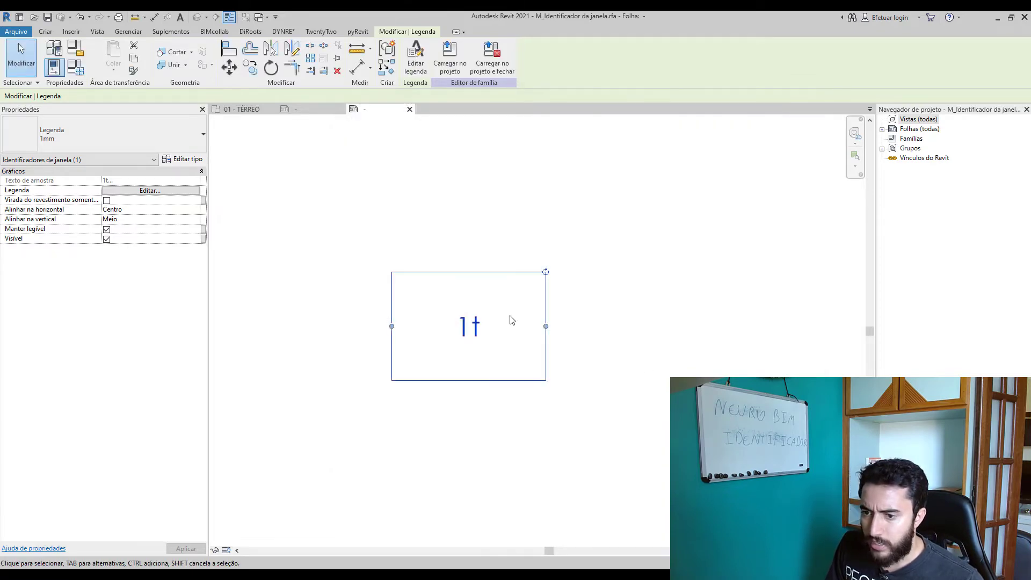
Set the 1mm label type's colour to blue, then reselect the 1t label.
left_click(178, 160)
left_click(618, 202)
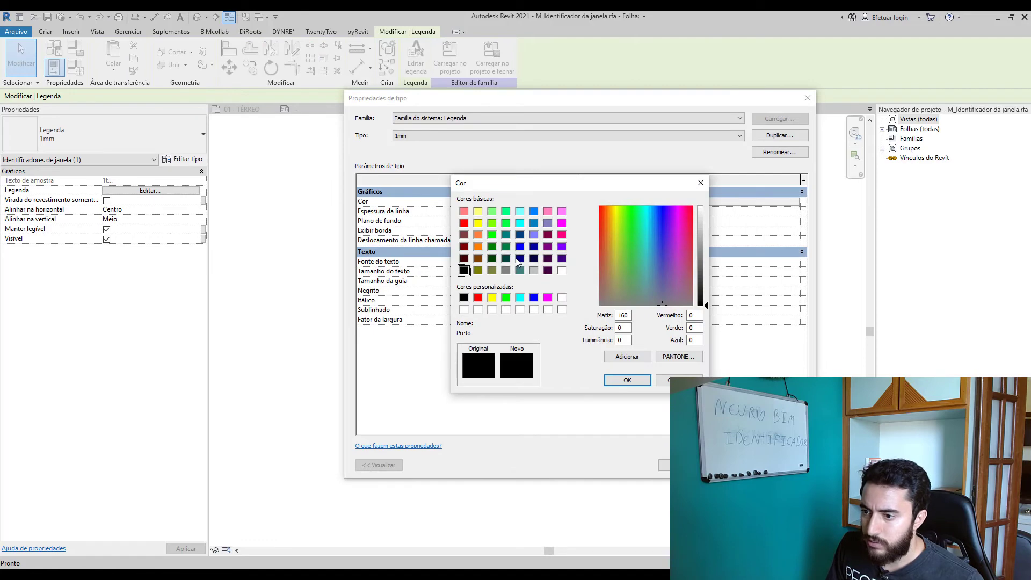
left_click(534, 298)
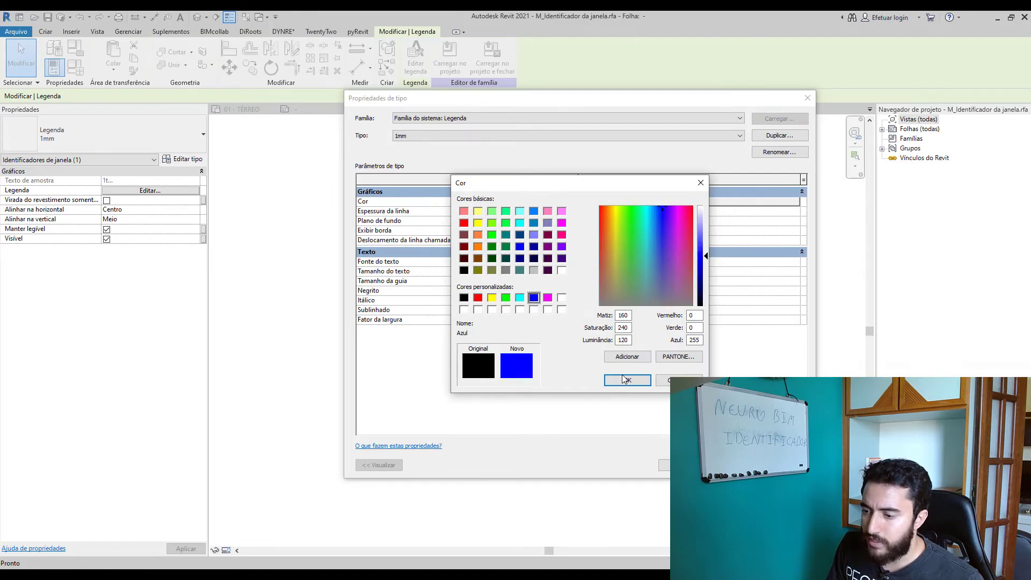
left_click(625, 379)
left_click(665, 466)
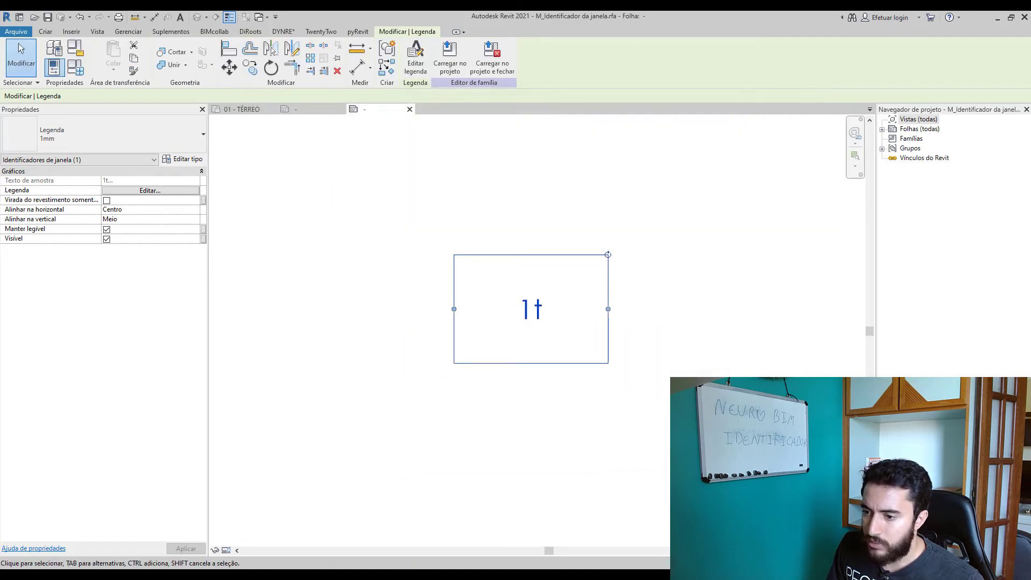
key("Escape")
left_click(567, 312)
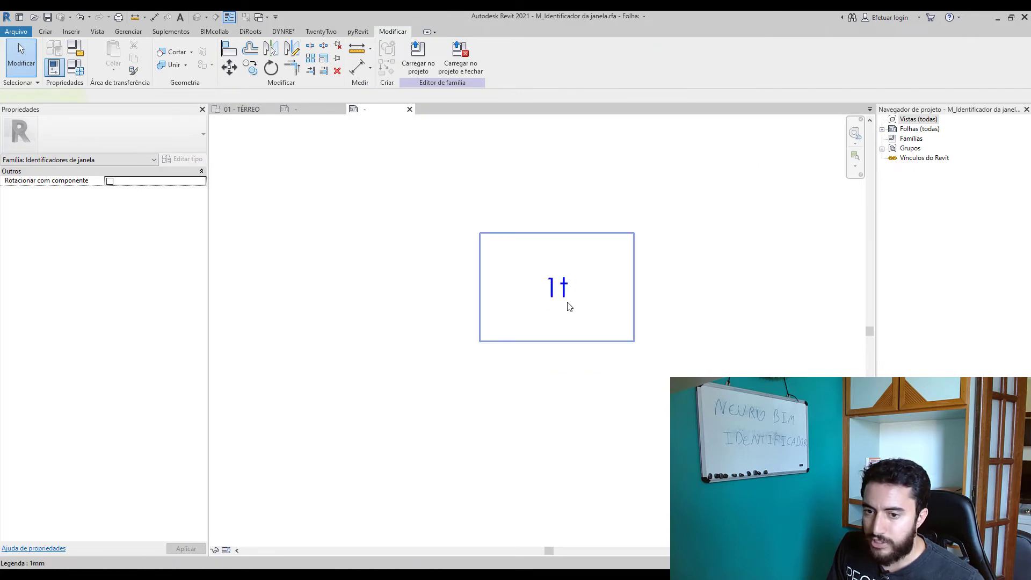
Review the label parameters unchanged and start loading the window tag family into aula 24.rvt.
left_click(167, 192)
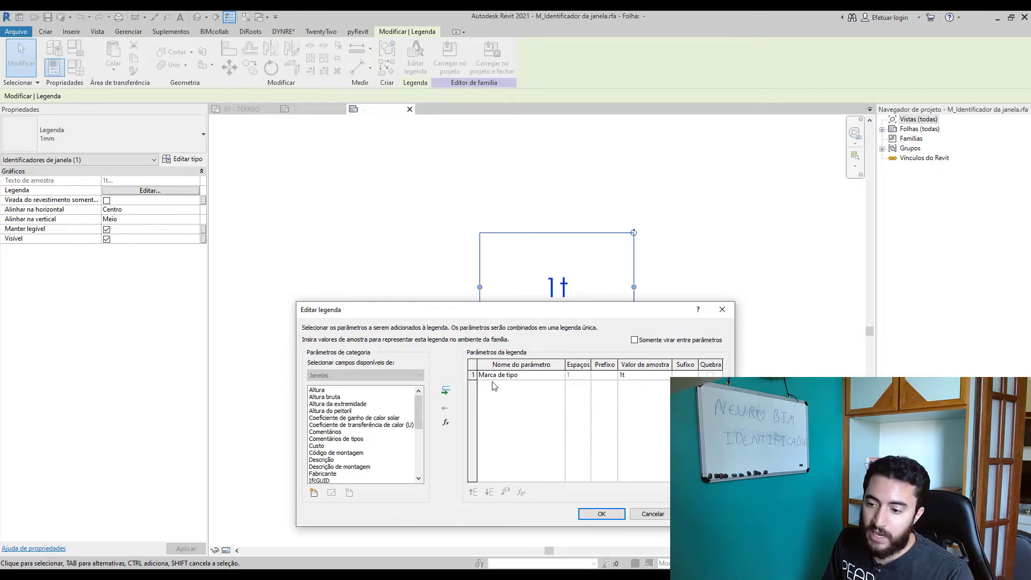
left_click(723, 309)
left_click(597, 425)
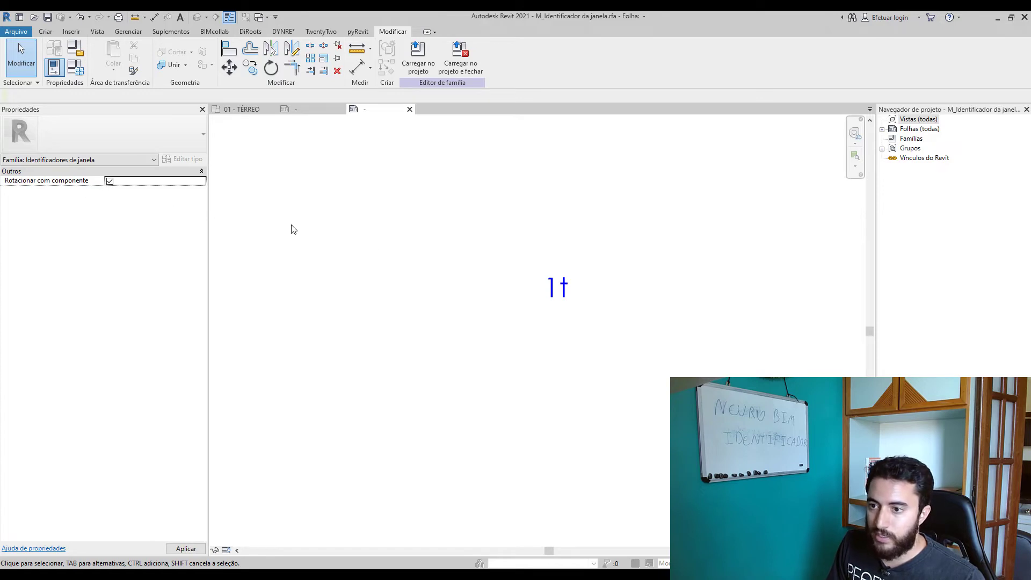
left_click(418, 57)
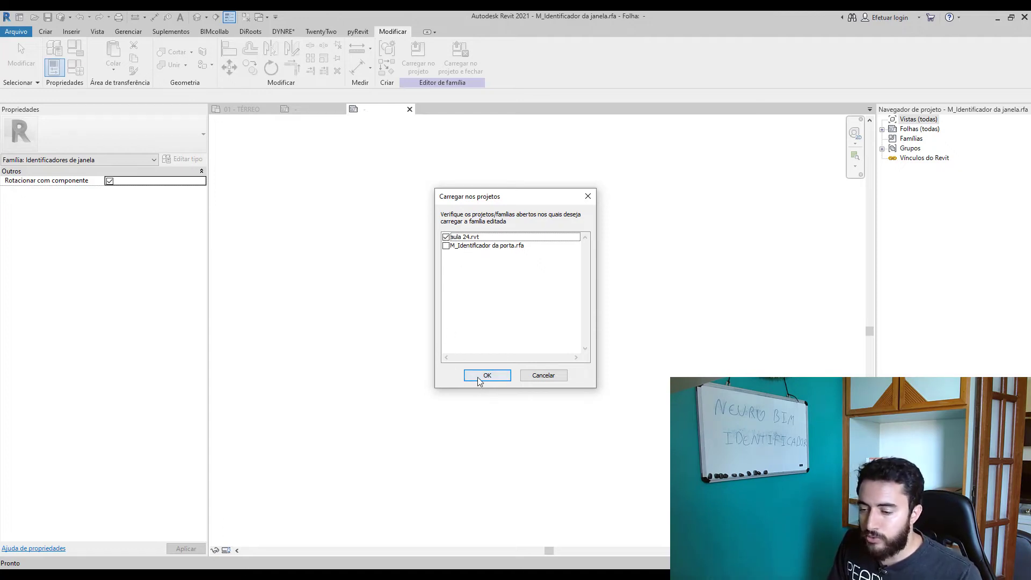
Load the edited window tag family into aula 24.rvt, overwriting the old version, and check tag 22.
left_click(480, 379)
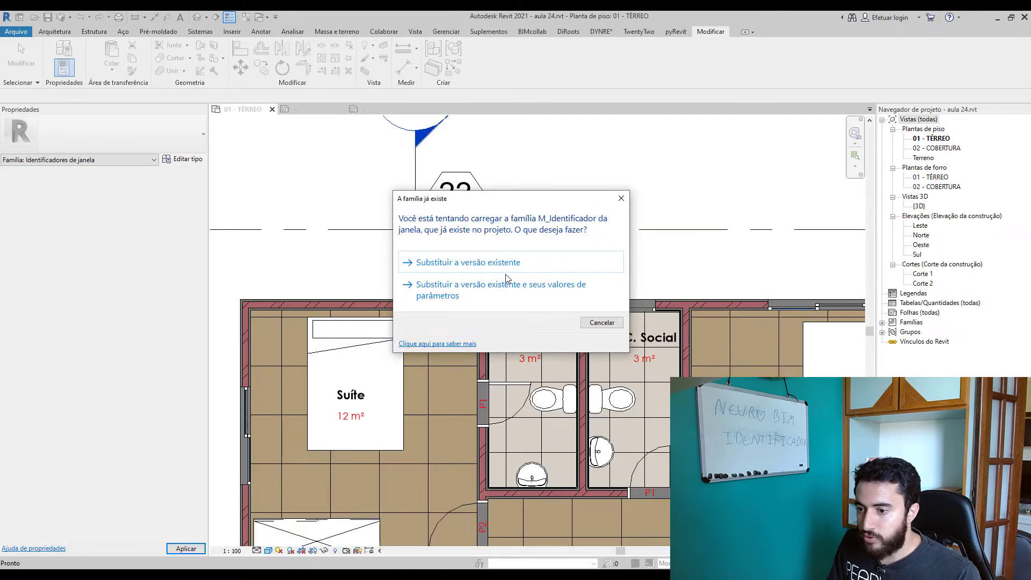
left_click(513, 268)
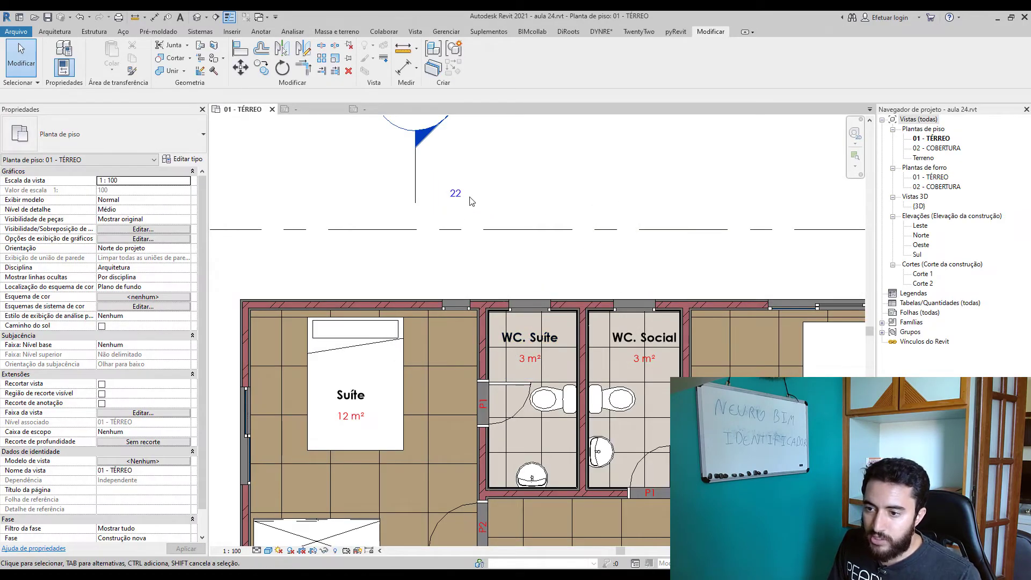
left_click(456, 194)
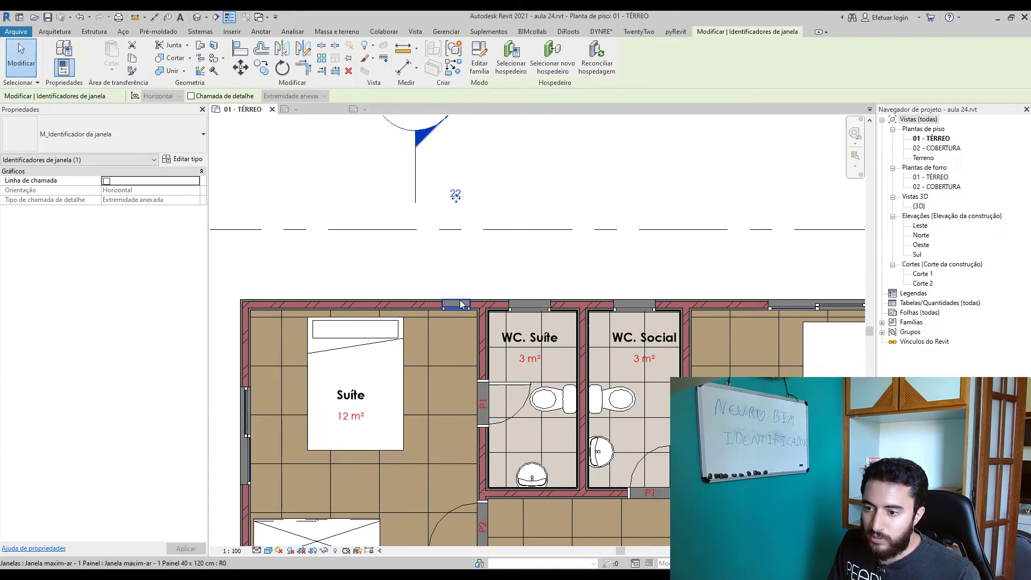
left_click(482, 215)
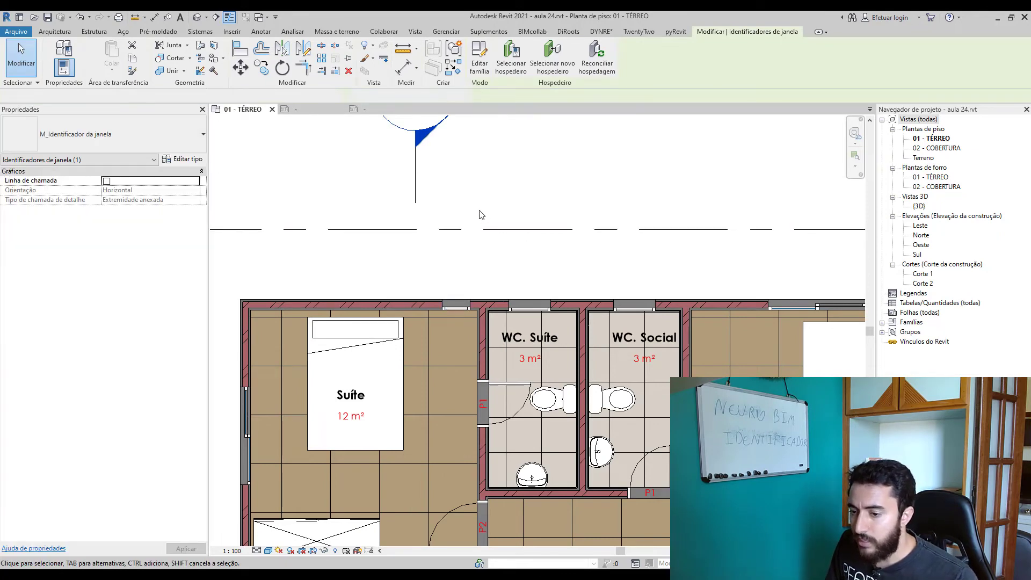
scroll(475, 210, "down", 2)
scroll(491, 223, "down", 1)
middle_click_drag(495, 226, 504, 183)
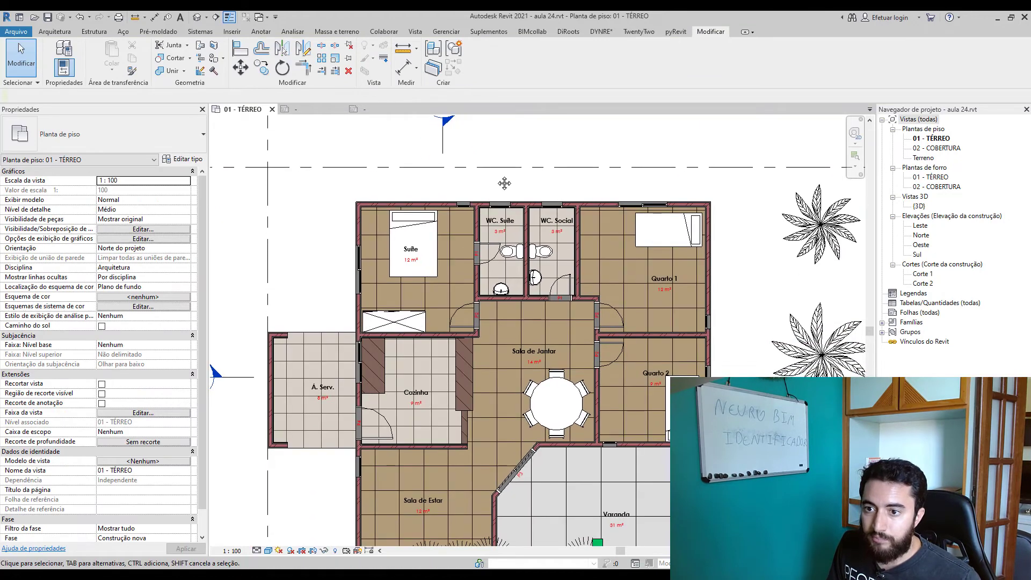
Tag all untagged windows in the ground-floor plan using Tag All.
left_click(260, 33)
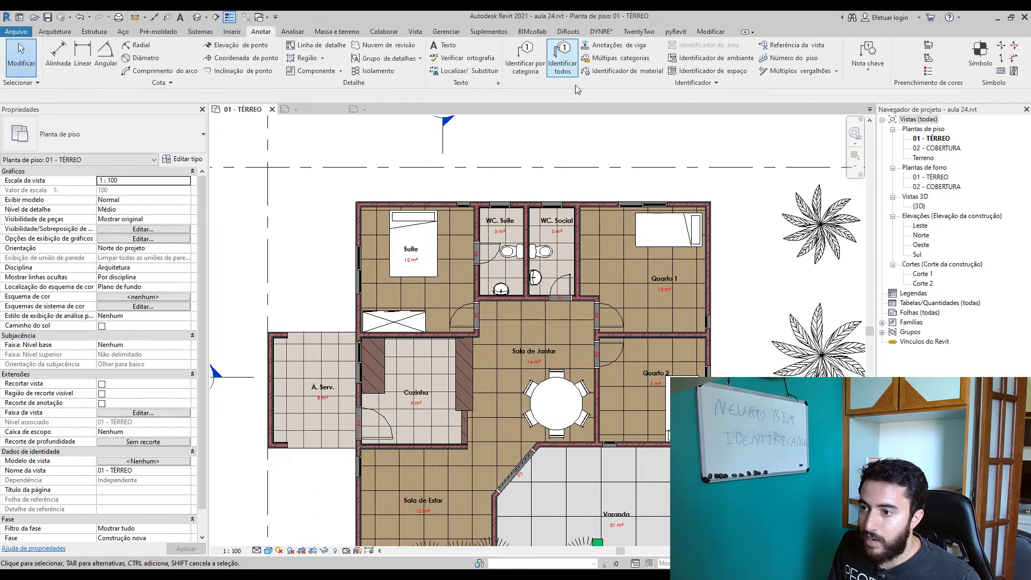
left_click(563, 57)
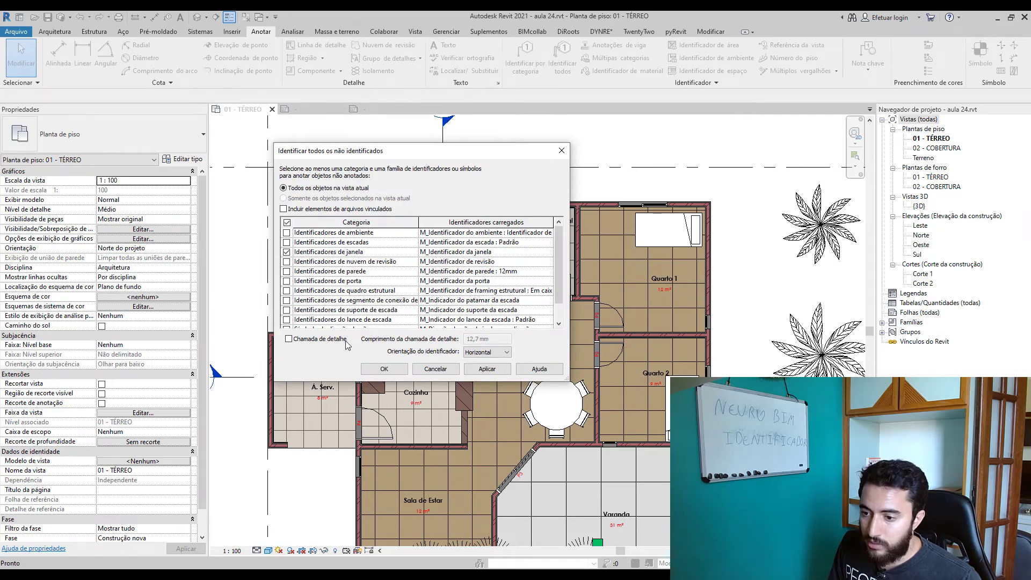
left_click(384, 369)
scroll(520, 282, "down", 2)
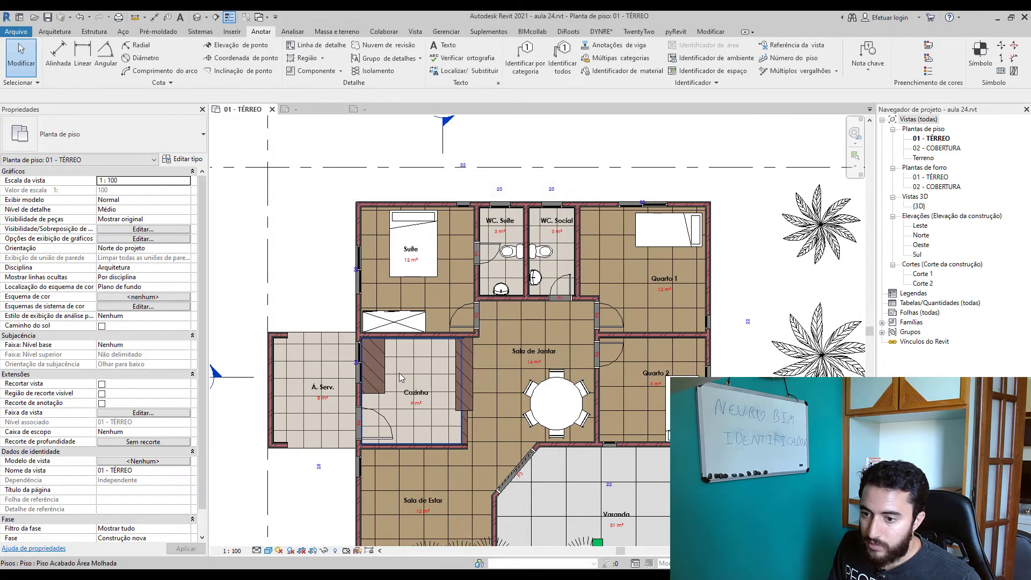
scroll(524, 288, "down", 1)
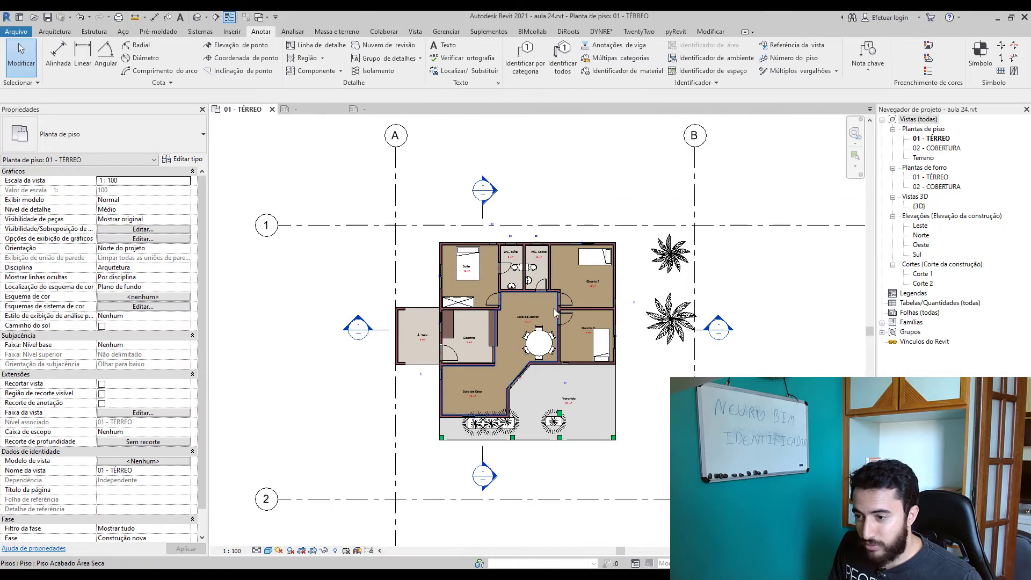
scroll(537, 258, "up", 3)
scroll(596, 215, "up", 2)
scroll(554, 270, "down", 1)
middle_click_drag(554, 270, 585, 161)
middle_click_drag(584, 420, 610, 344)
scroll(610, 344, "down", 1)
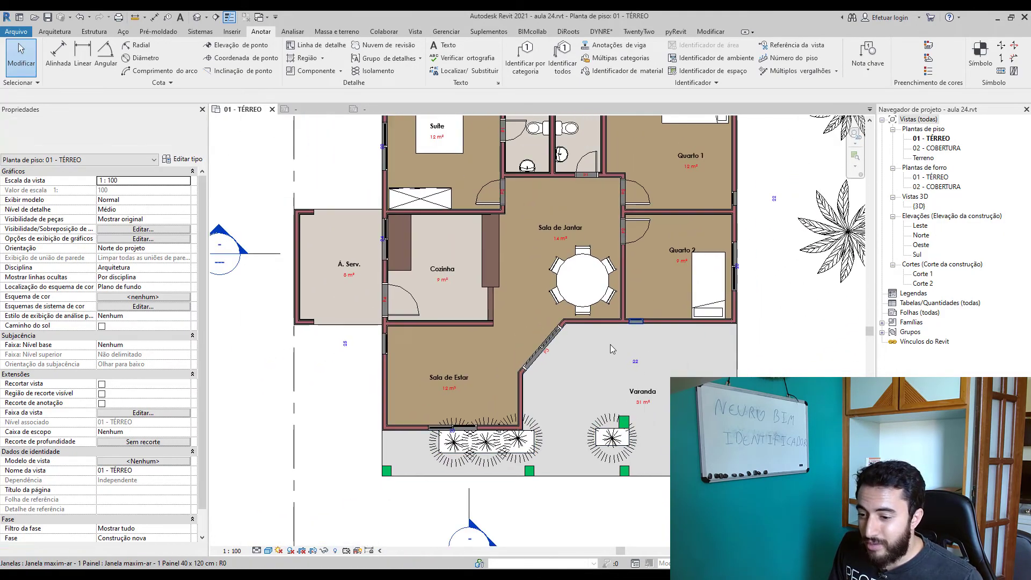
middle_click_drag(482, 323, 462, 479)
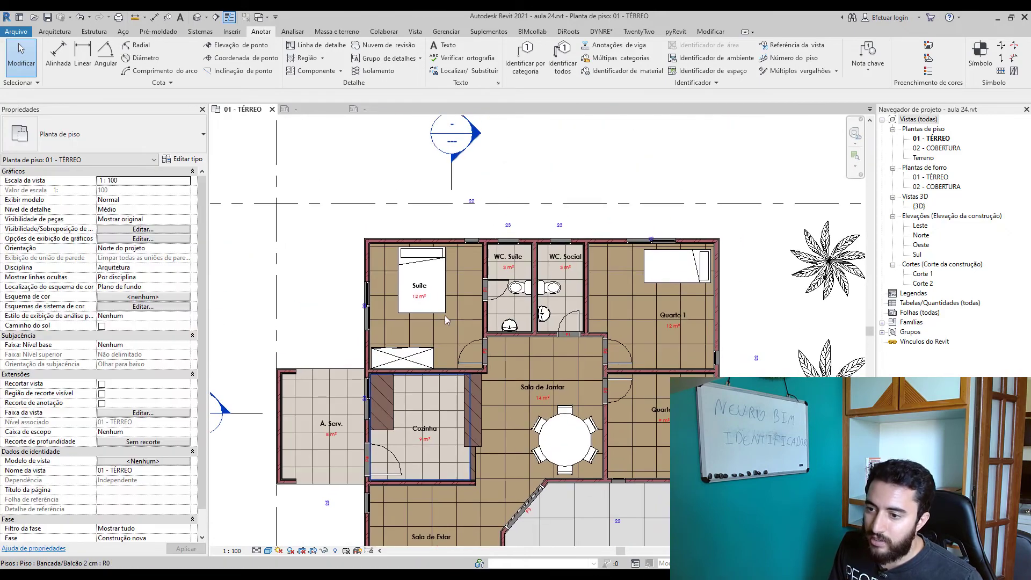
scroll(480, 225, "up", 3)
scroll(480, 226, "down", 3)
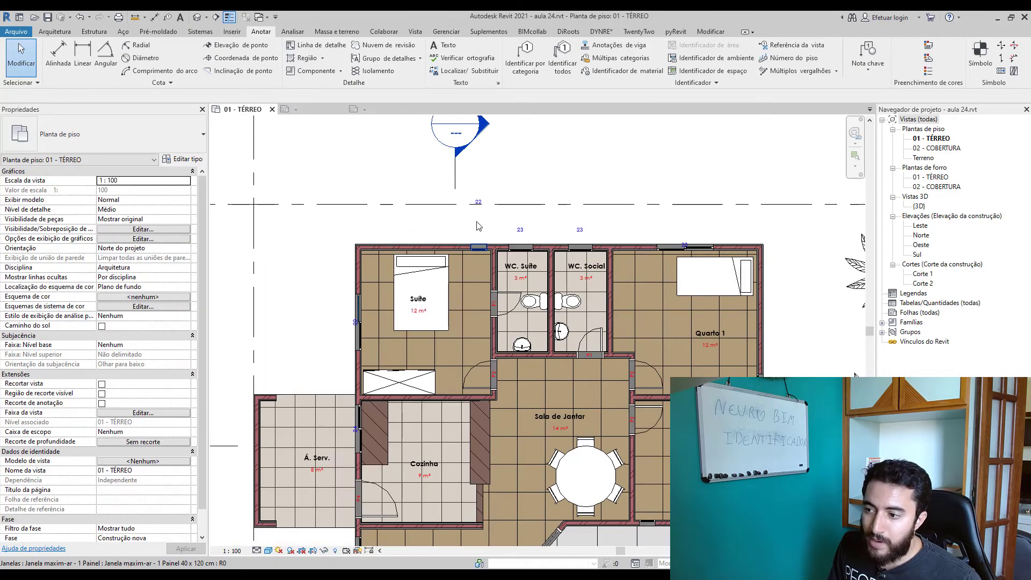
Move the Suíte tag 22 and both WC tag 23s beside their windows.
left_click(674, 245)
scroll(674, 245, "up", 5)
key("Escape")
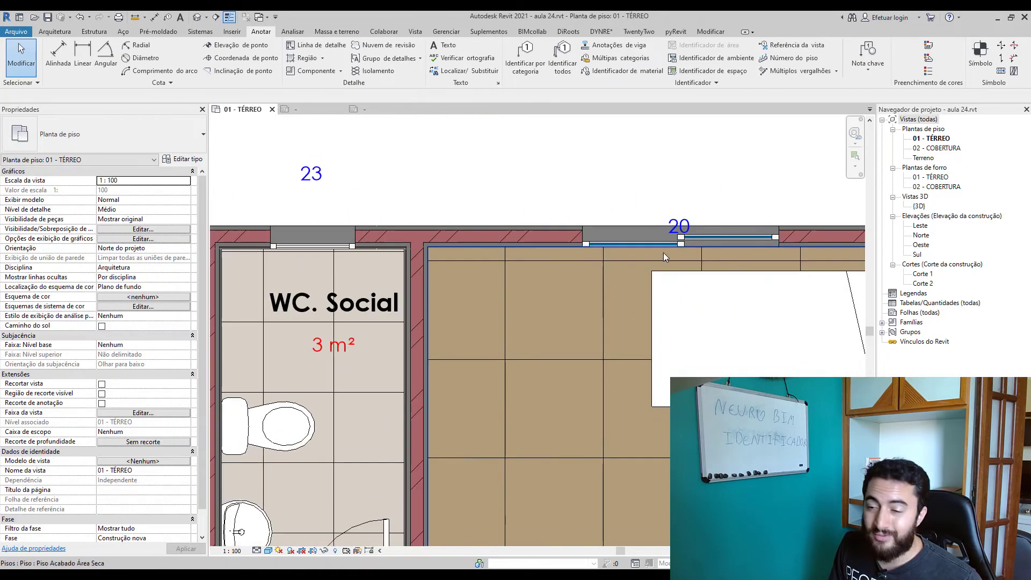
scroll(658, 253, "down", 3)
scroll(314, 193, "up", 3)
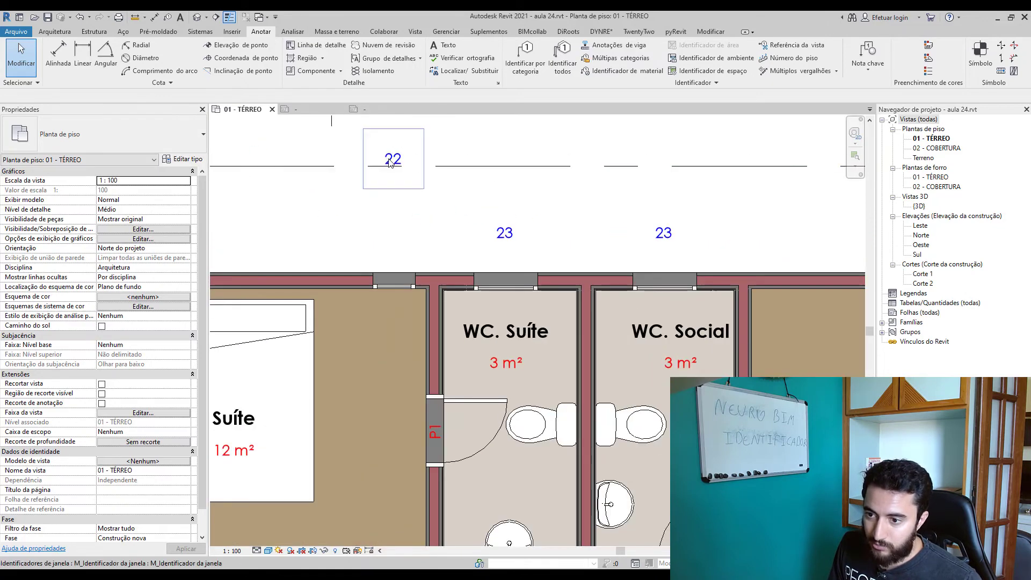
left_click(394, 160)
left_click_drag(393, 286, 393, 292)
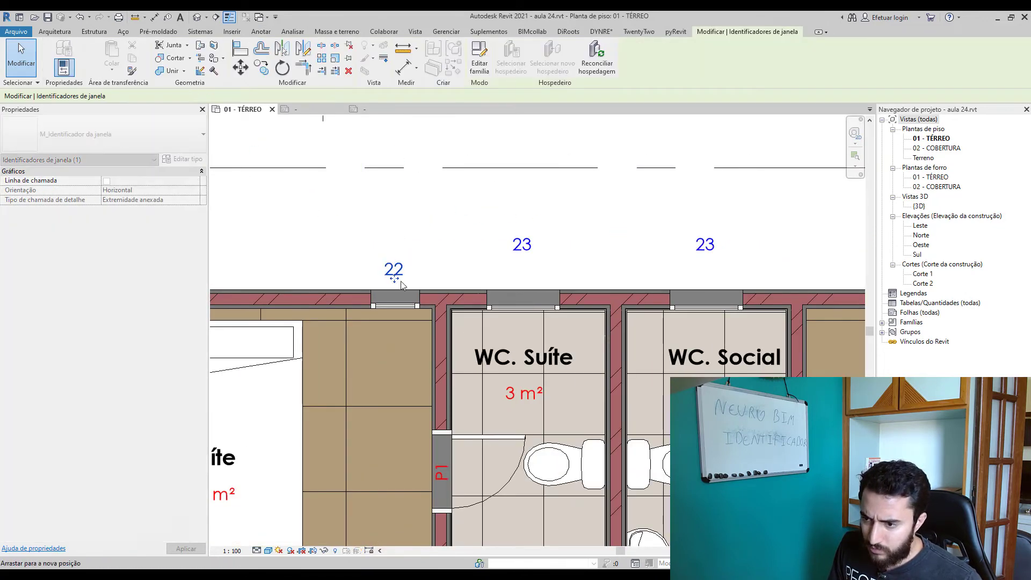
left_click_drag(522, 257, 523, 282)
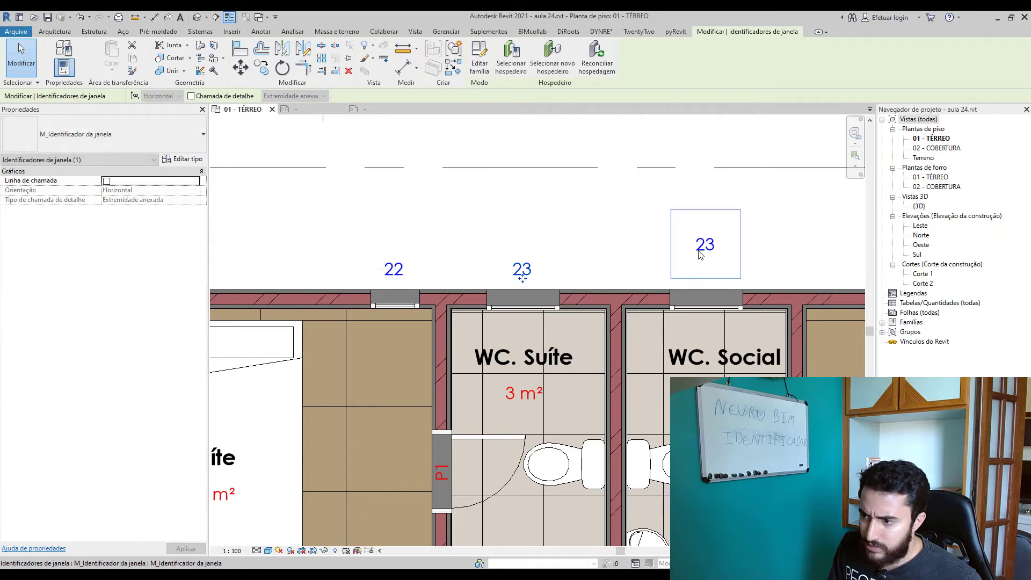
left_click_drag(705, 252, 706, 276)
Move Quarto 1's tag 20 closer to its window and the right-wall tag 22 beside its window.
middle_click_drag(652, 299, 408, 299)
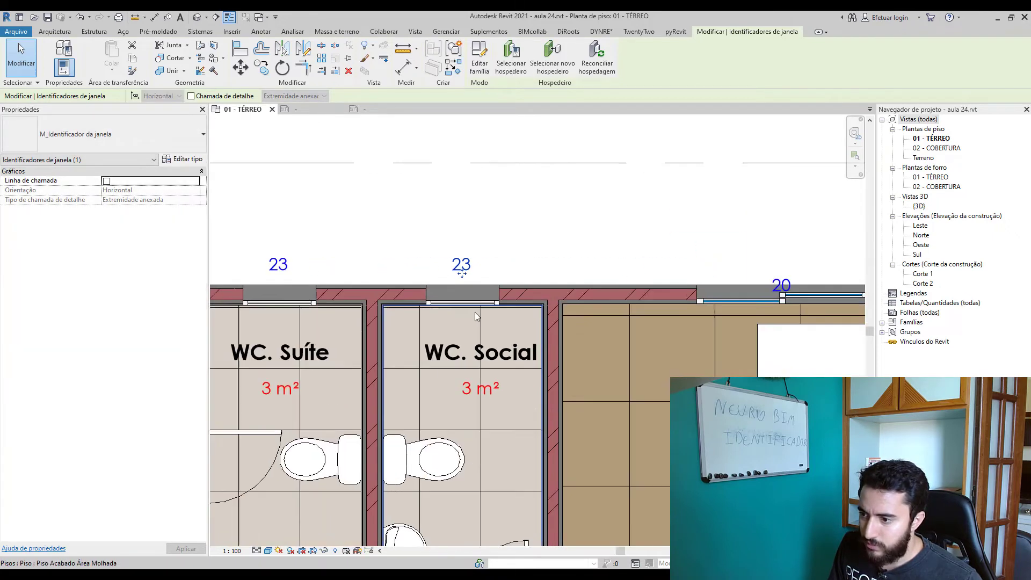
scroll(677, 301, "down", 2)
scroll(678, 305, "up", 1)
left_click_drag(678, 304, 679, 287)
left_click(573, 253)
scroll(601, 325, "down", 3)
scroll(644, 317, "up", 2)
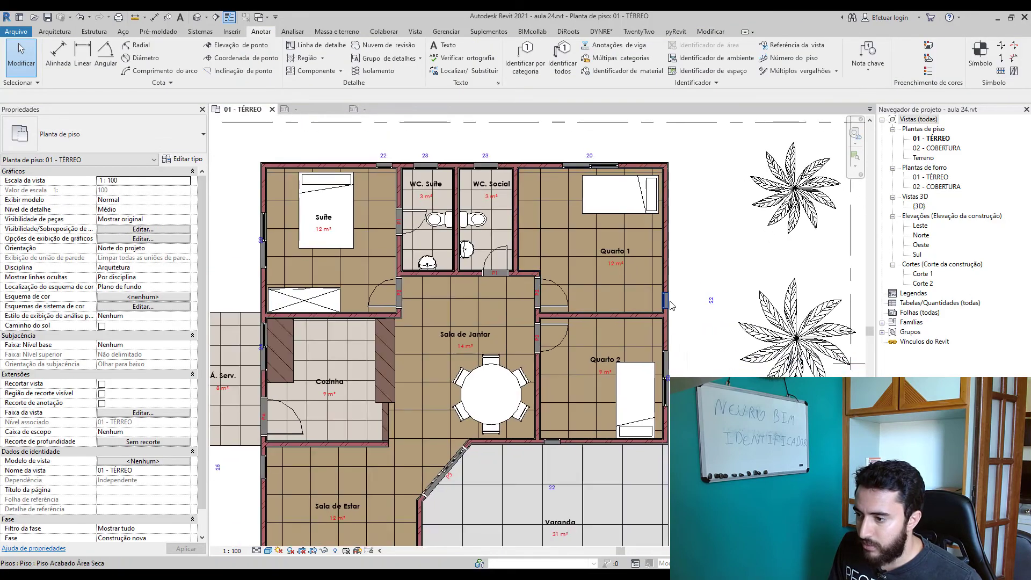
scroll(732, 308, "up", 1)
left_click(732, 309)
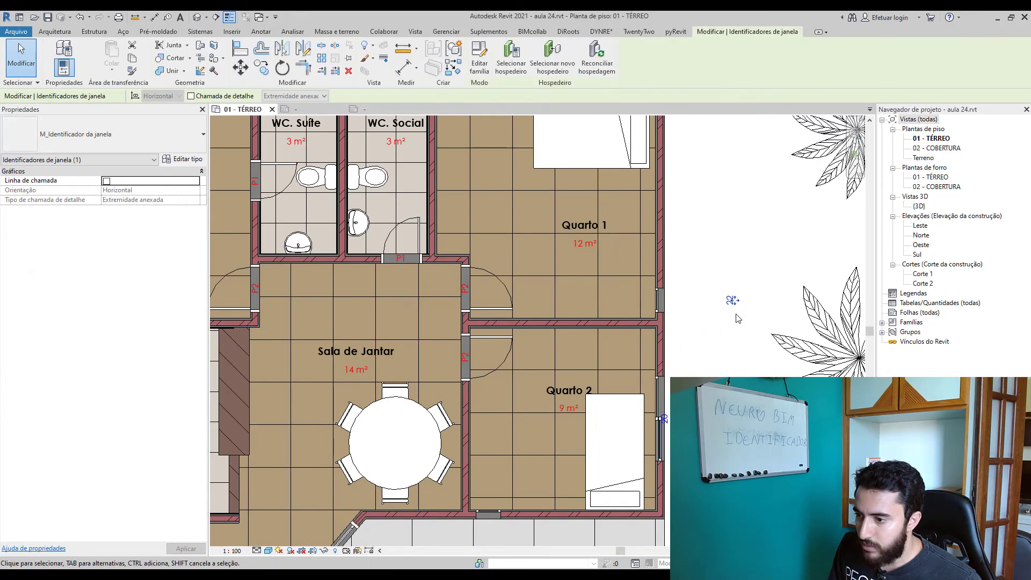
left_click_drag(732, 308, 675, 301)
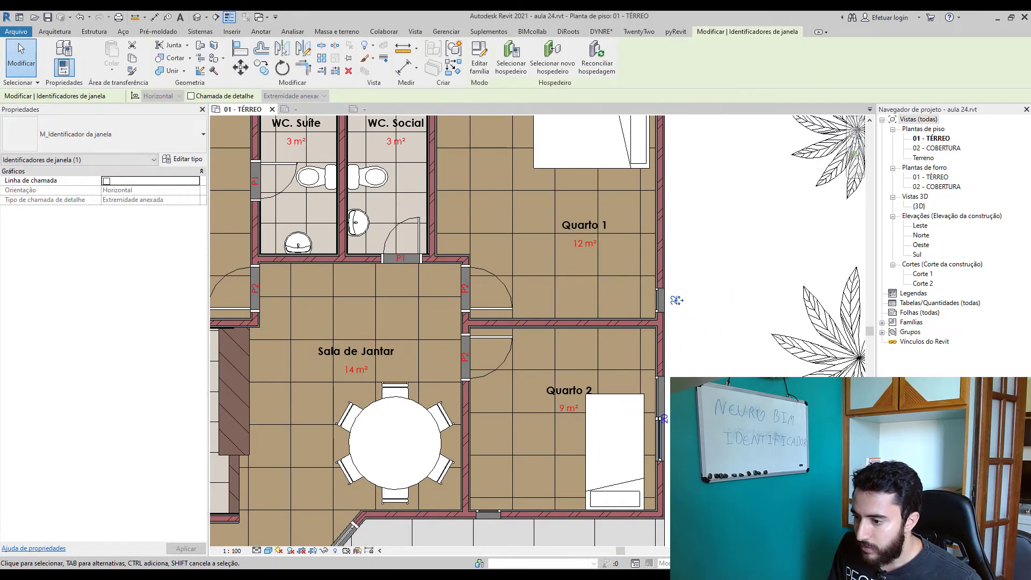
scroll(678, 421, "up", 3)
key("Escape")
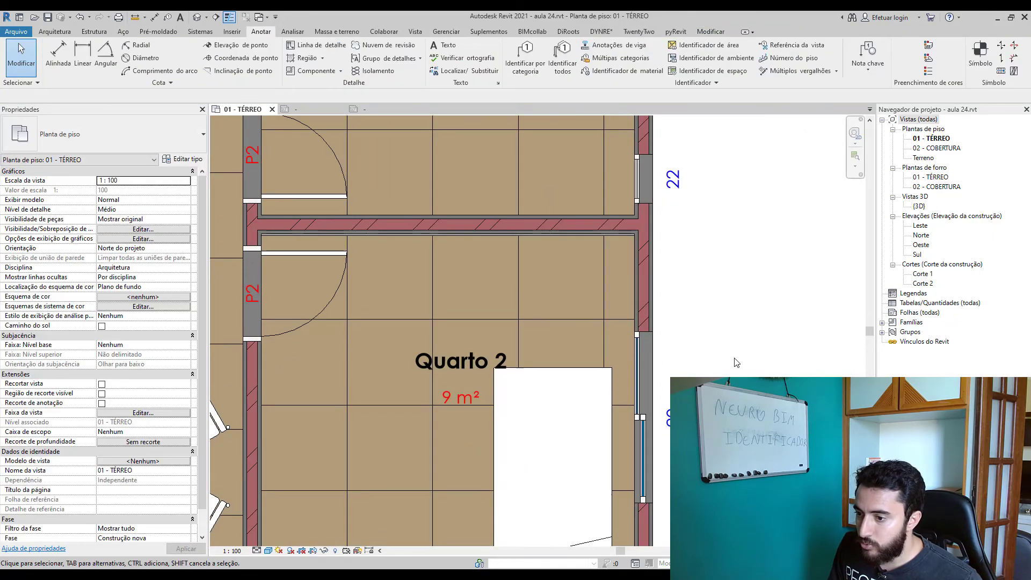
Move the Varanda tag 22 up to its window and reposition tag 20 at the Sala de Estar window.
scroll(737, 356, "down", 5)
middle_click_drag(537, 377, 537, 295)
scroll(614, 350, "up", 3)
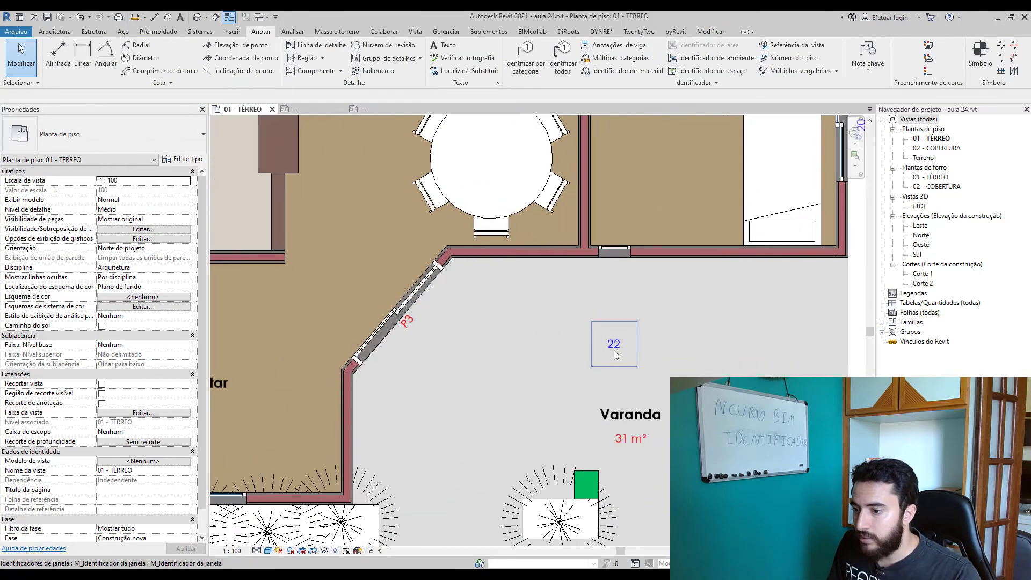
left_click(614, 348)
scroll(617, 362, "up", 2)
left_click_drag(613, 343, 613, 163)
scroll(610, 189, "down", 5)
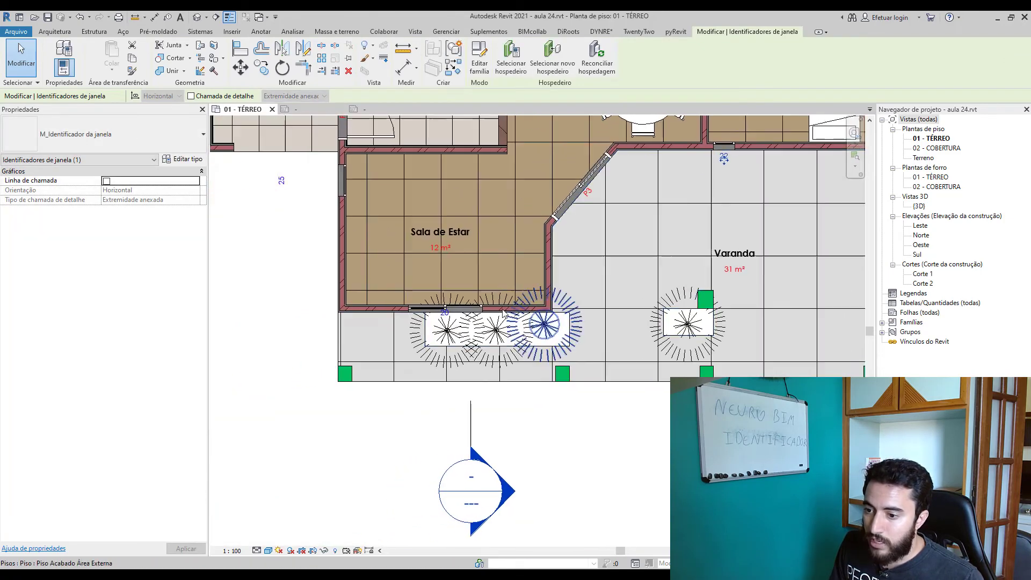
scroll(465, 337, "up", 5)
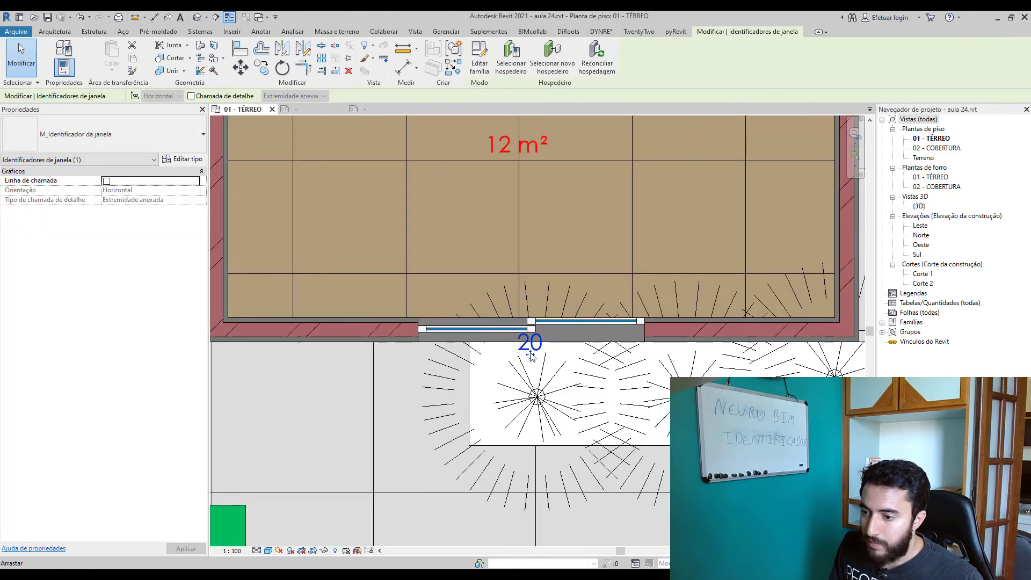
mouse_move(532, 352)
left_mouse_down()
mouse_move(532, 321)
mouse_move(530, 354)
left_mouse_up()
scroll(515, 330, "down", 4)
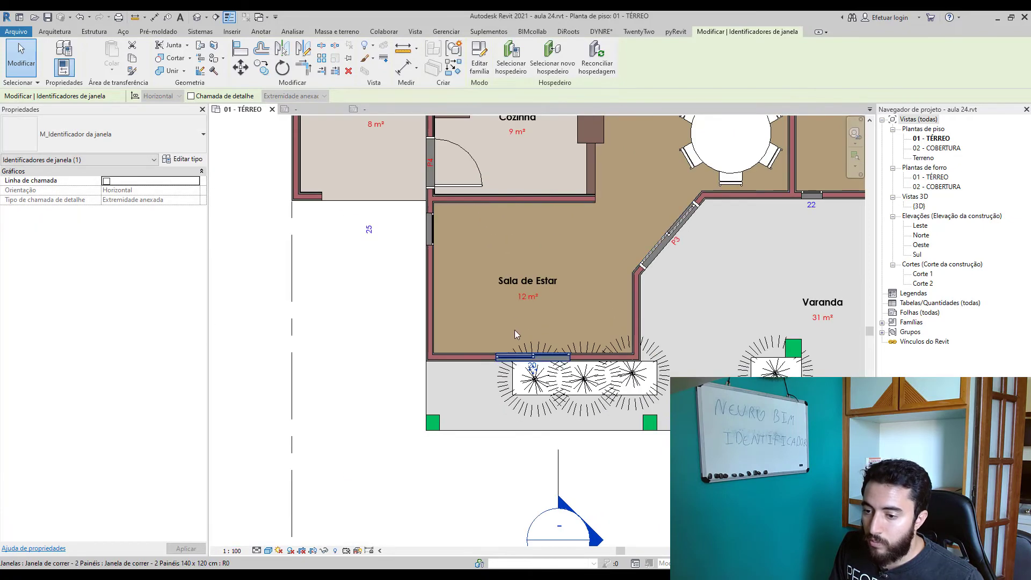
scroll(406, 310, "up", 3)
scroll(407, 310, "up", 3)
Move window tag 25 closer to its window, abandoning an accidental value edit.
left_click(377, 311)
double_click(357, 305)
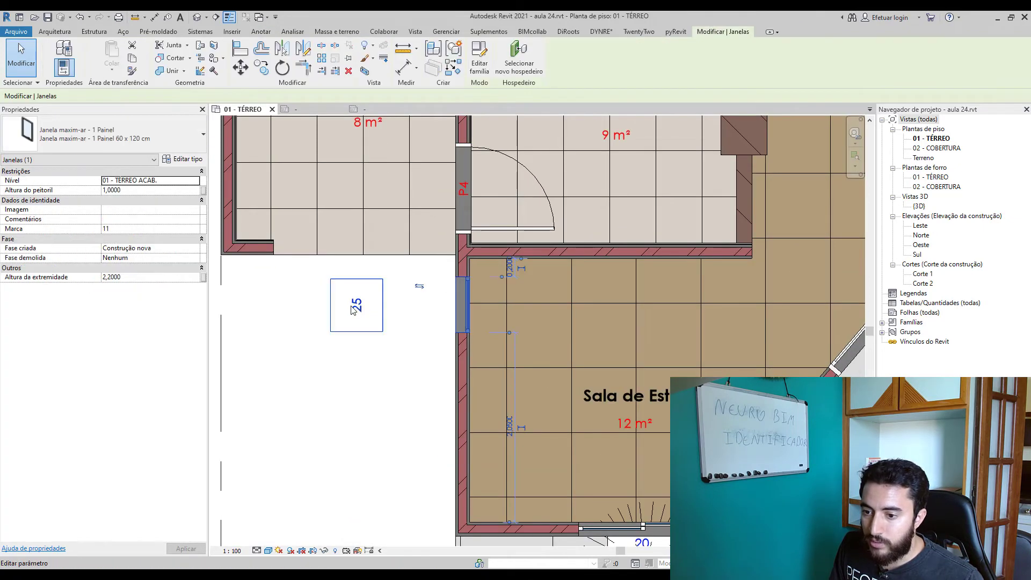
left_click(362, 326)
left_click(363, 310)
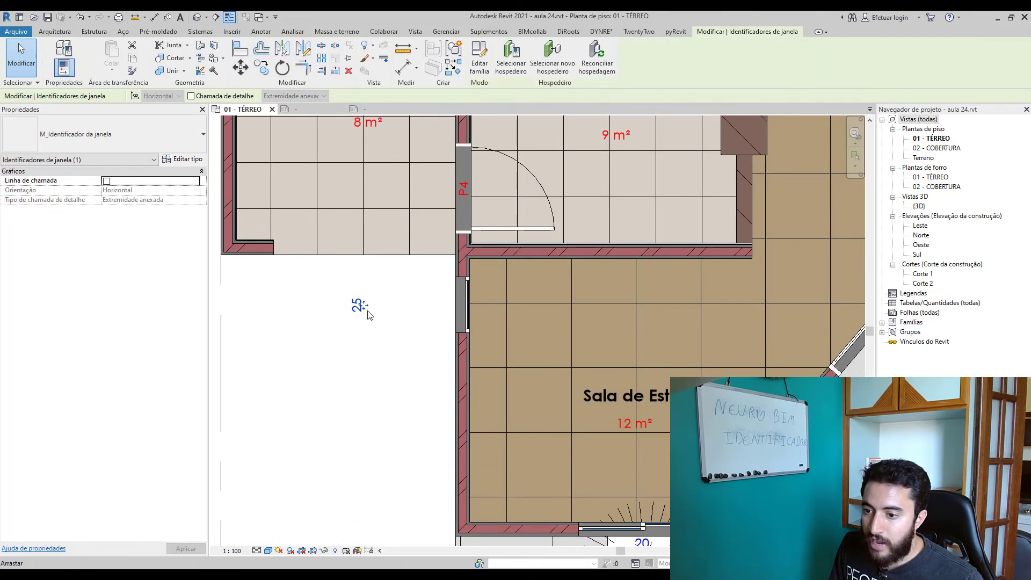
left_click(357, 315)
left_click_drag(343, 295, 391, 339)
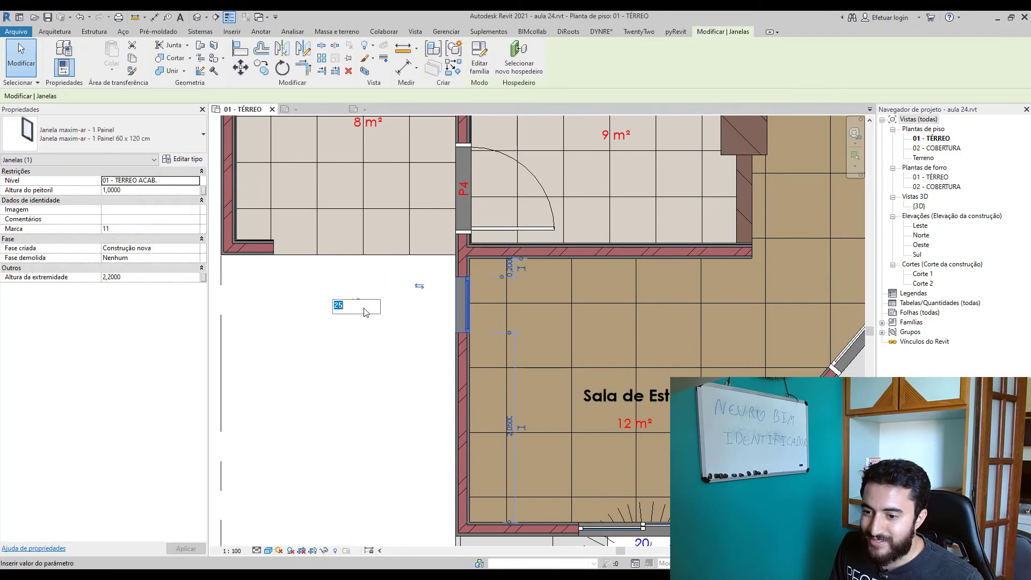
left_click(361, 375)
left_click_drag(357, 306, 451, 307)
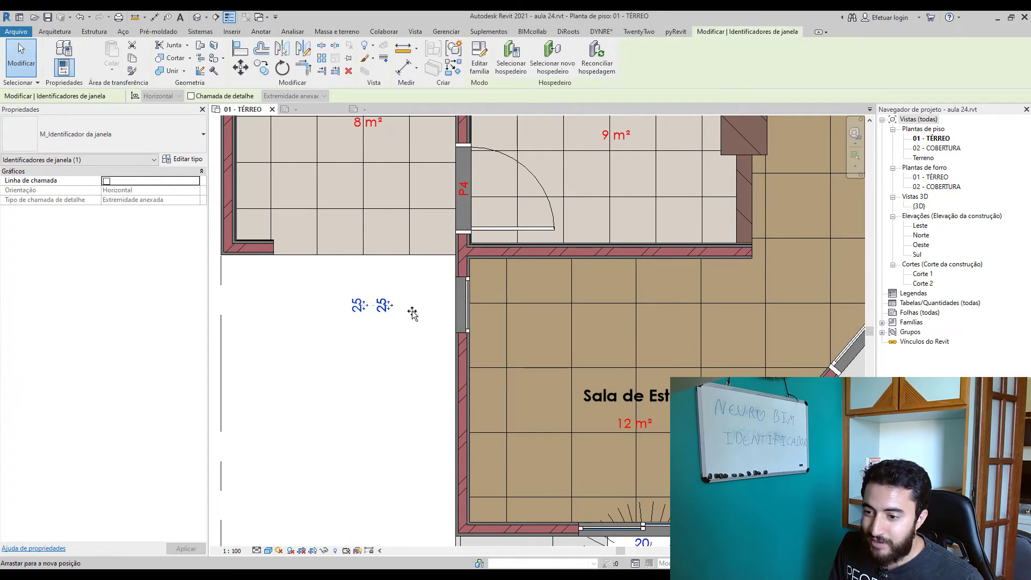
scroll(451, 307, "down", 3)
scroll(430, 312, "down", 2)
scroll(411, 313, "up", 4)
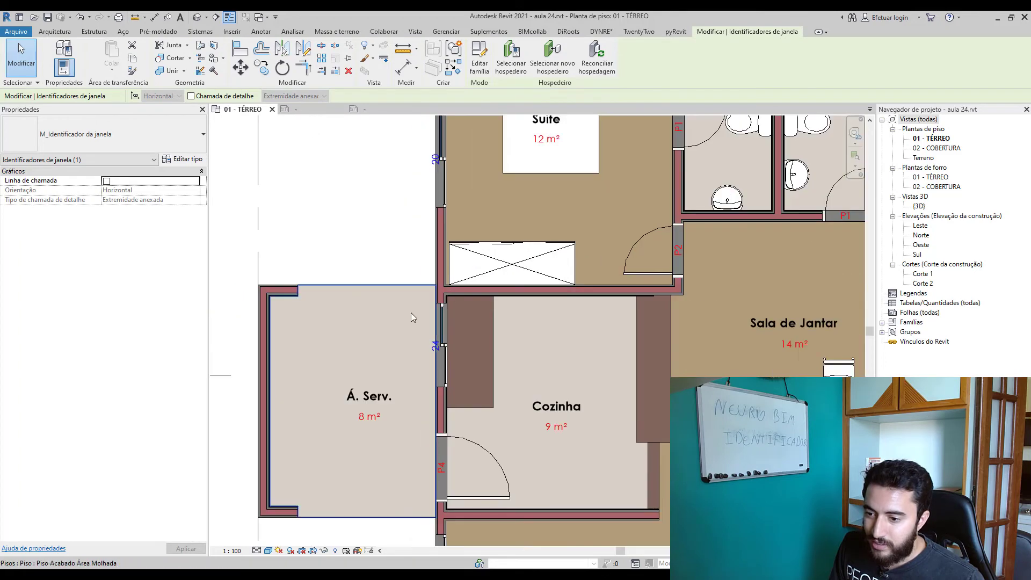
scroll(440, 362, "up", 2)
scroll(435, 356, "up", 2)
Move tag 24 off the wall and place the Suíte's tag 20 next to its window.
left_click_drag(462, 359, 443, 356)
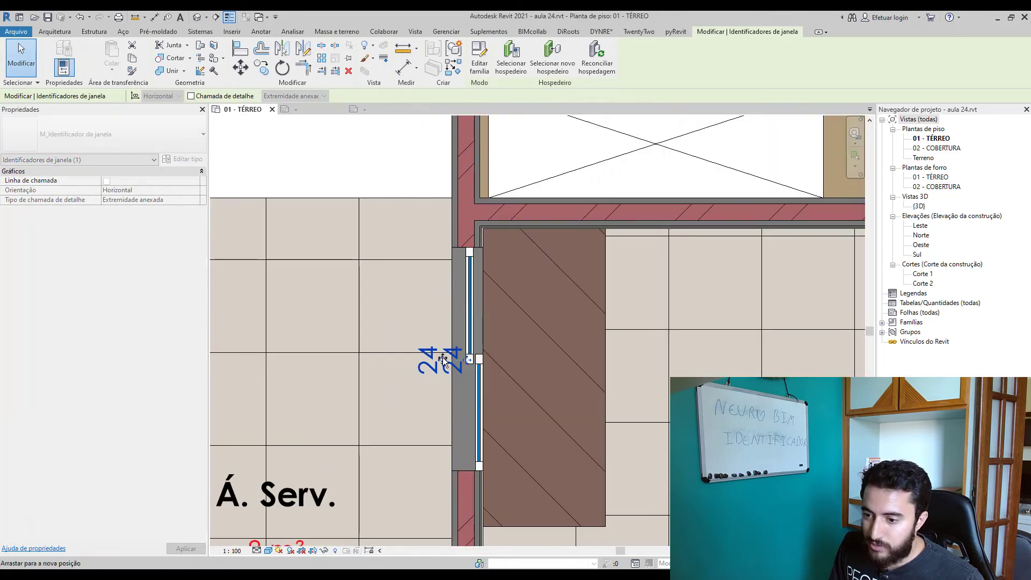
scroll(446, 363, "down", 2)
scroll(446, 363, "down", 3)
scroll(446, 306, "up", 2)
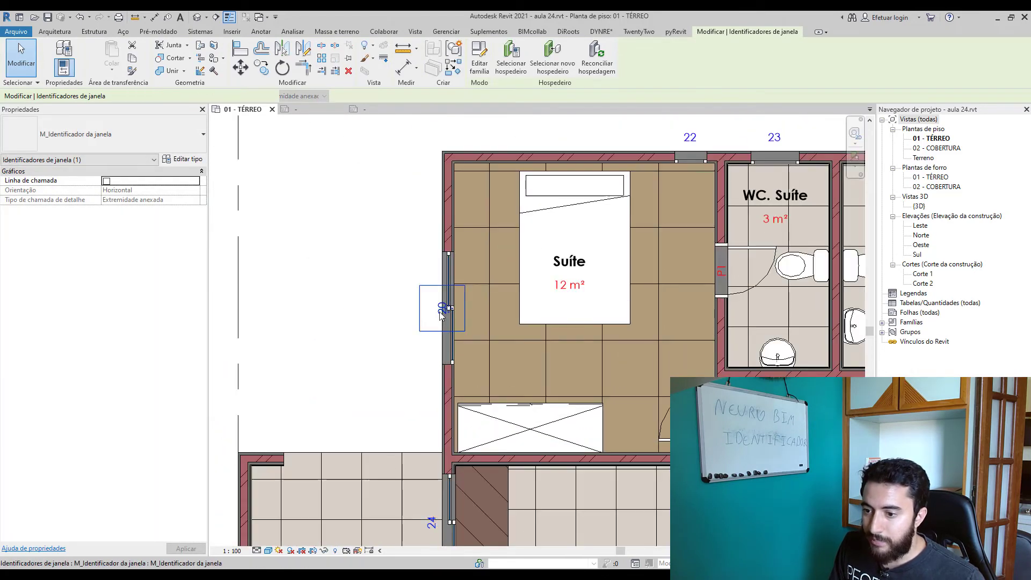
left_click_drag(451, 307, 446, 312)
key("Escape")
scroll(439, 330, "down", 3)
scroll(439, 330, "down", 2)
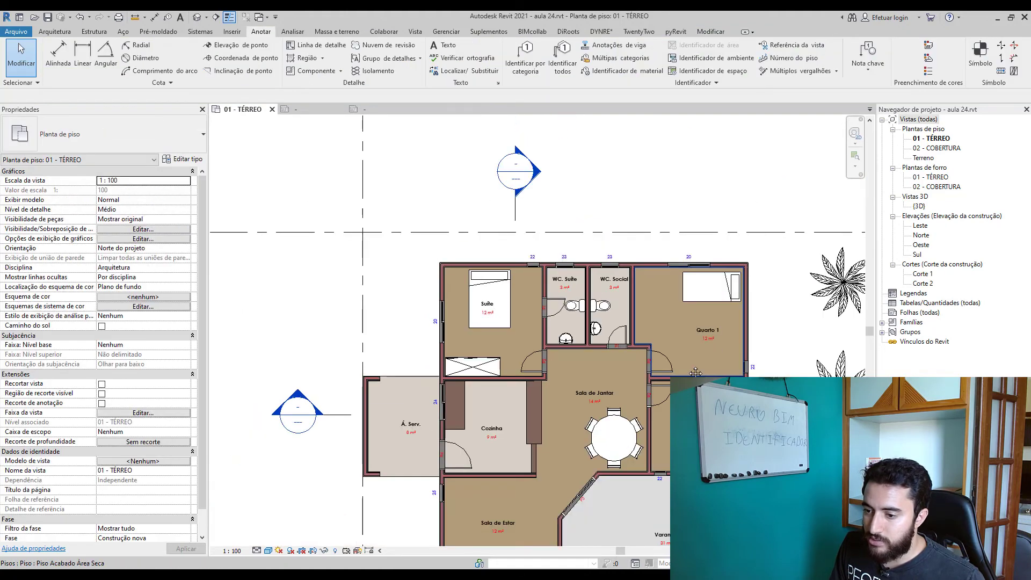
scroll(606, 279, "up", 2)
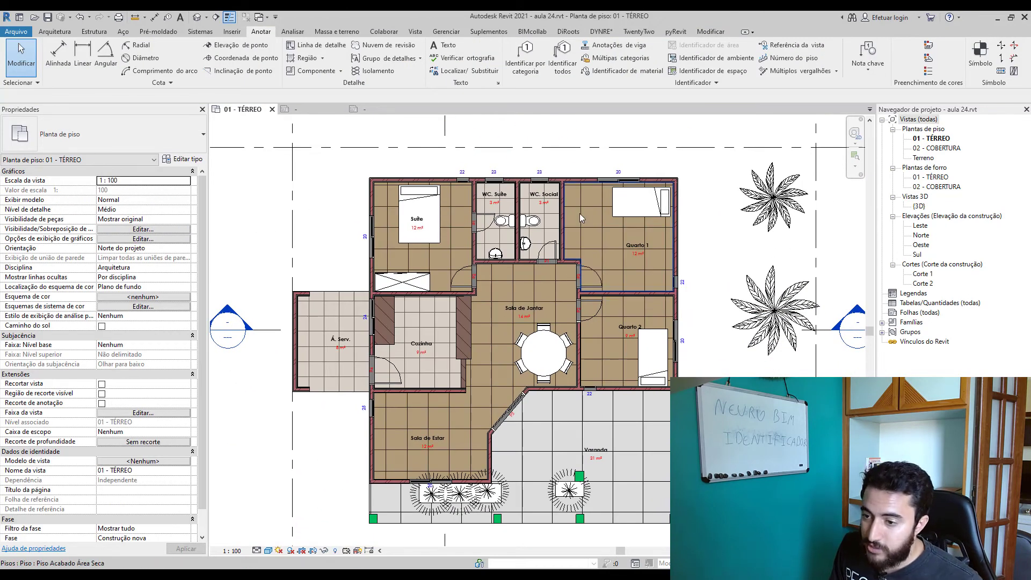
middle_click_drag(539, 167, 530, 230)
scroll(531, 230, "up", 2)
scroll(516, 301, "up", 1)
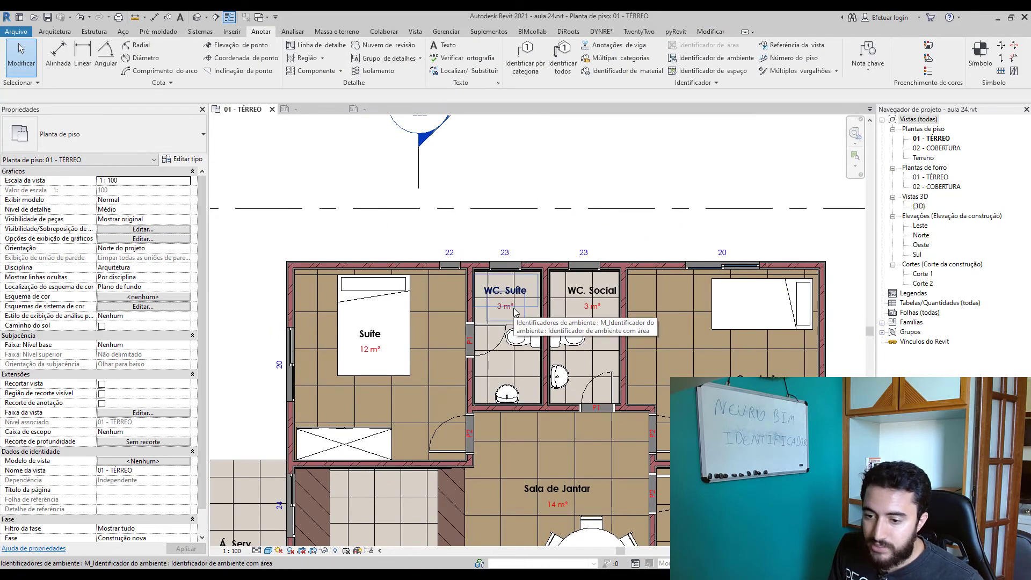
middle_click_drag(514, 312, 612, 243)
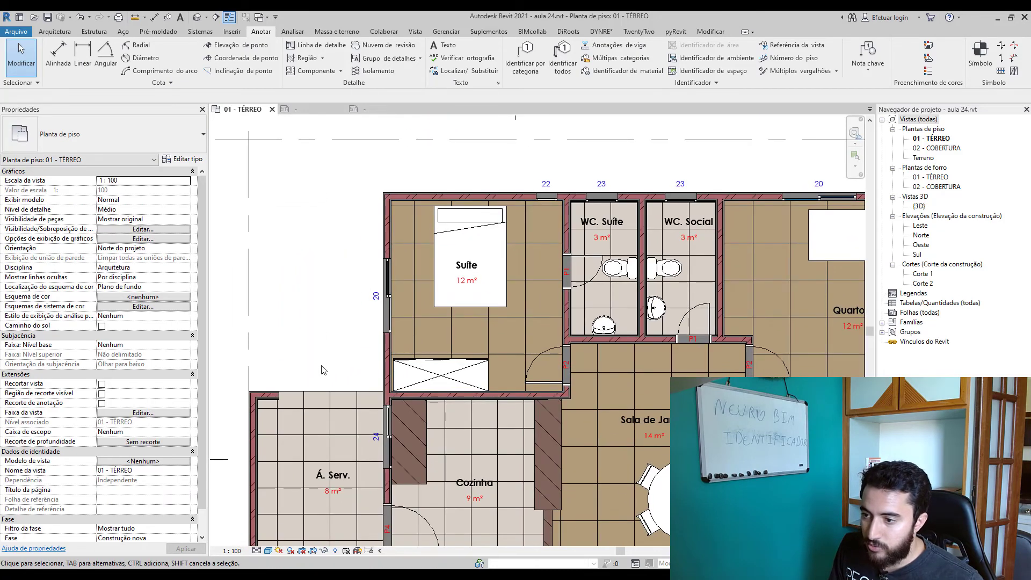
scroll(385, 304, "up", 3)
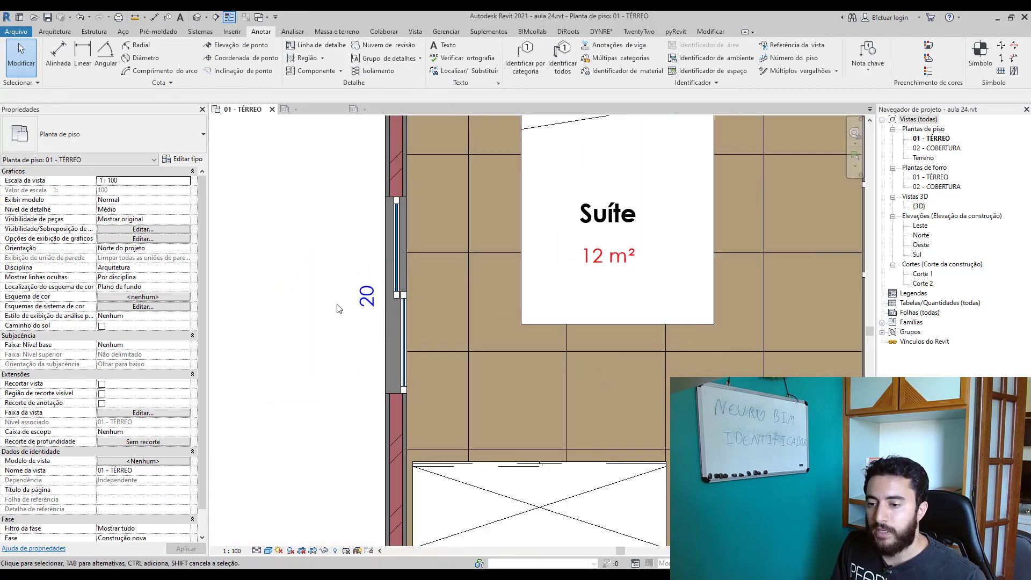
Change the Suíte's window tag from 20 to J1, accepting the shared type-parameter change.
left_click(366, 302)
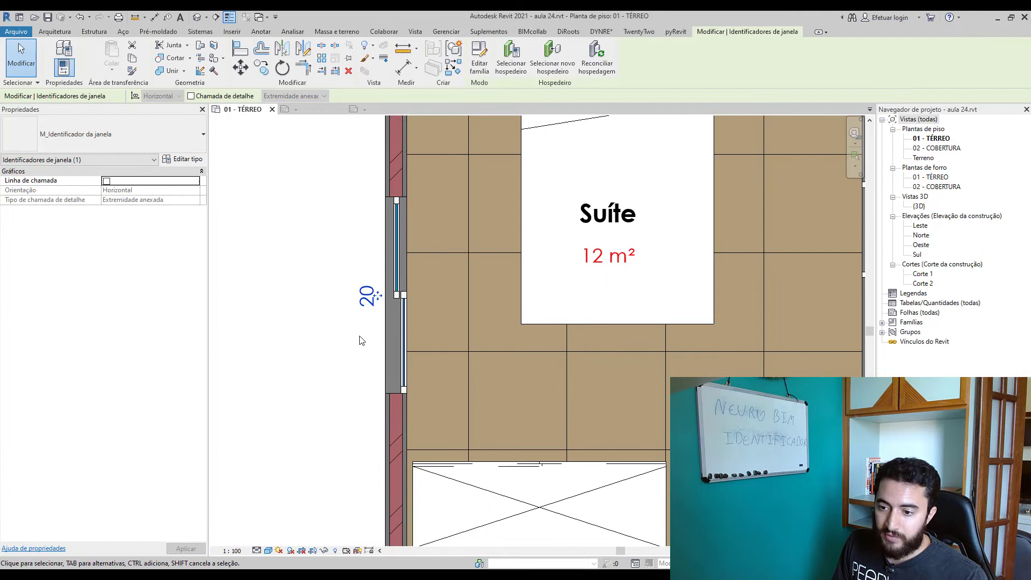
left_click(364, 303)
type("J1")
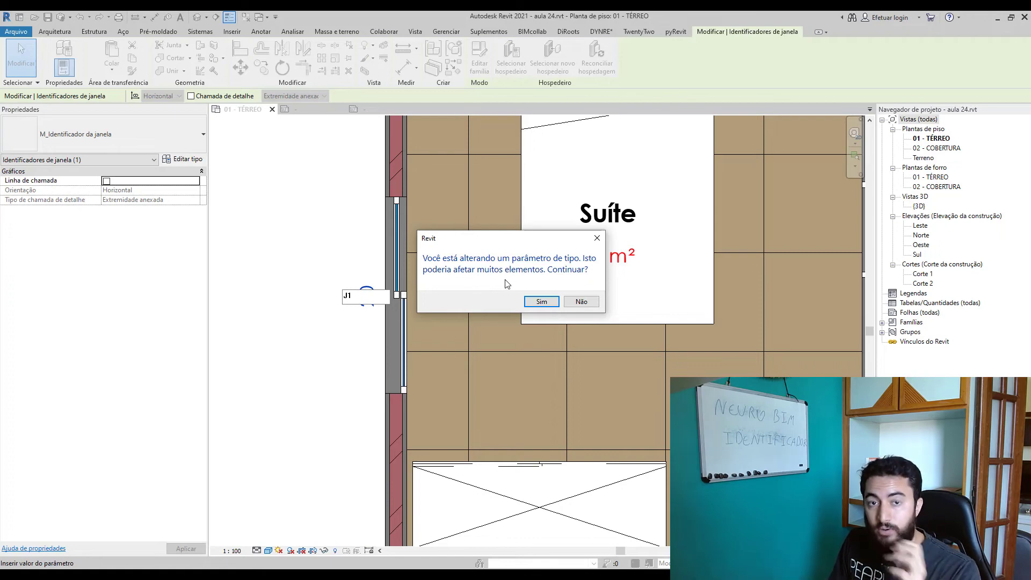
left_click(541, 302)
key("Escape")
Zoom around the plan and open the maxim-ar window's tag 22 for value editing.
scroll(325, 346, "down", 2)
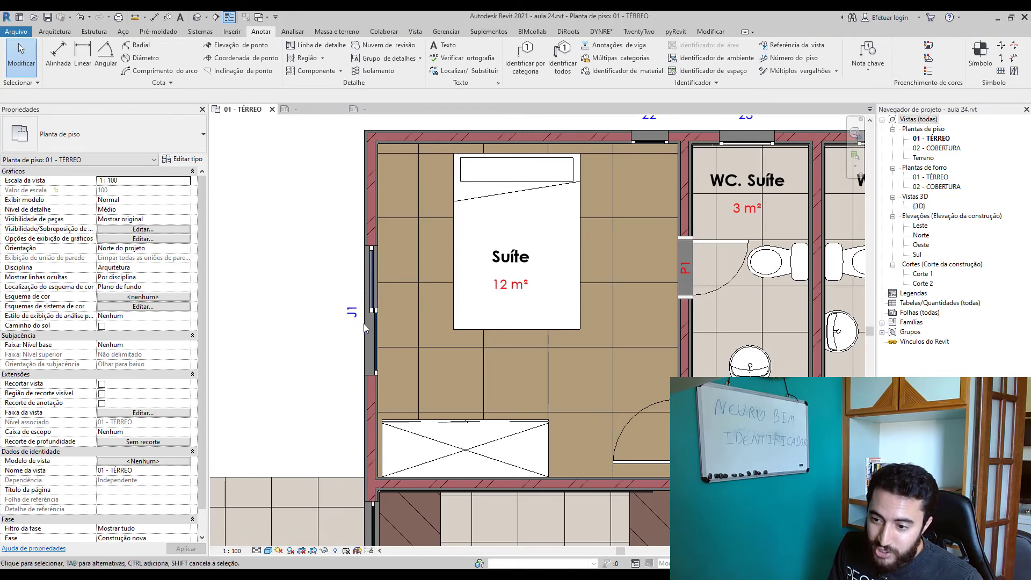
scroll(376, 307, "down", 3)
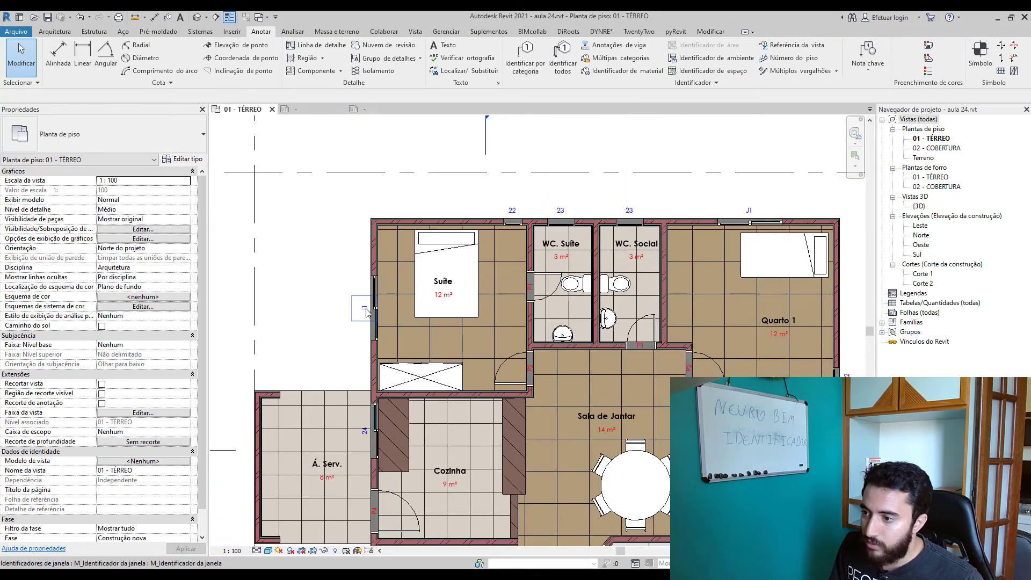
scroll(754, 218, "down", 1)
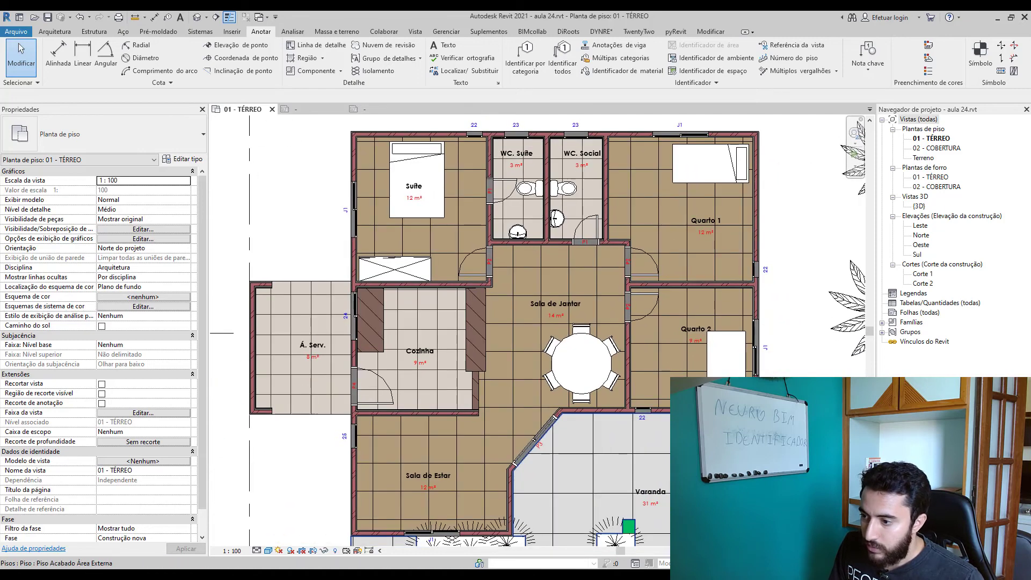
scroll(675, 368, "up", 2)
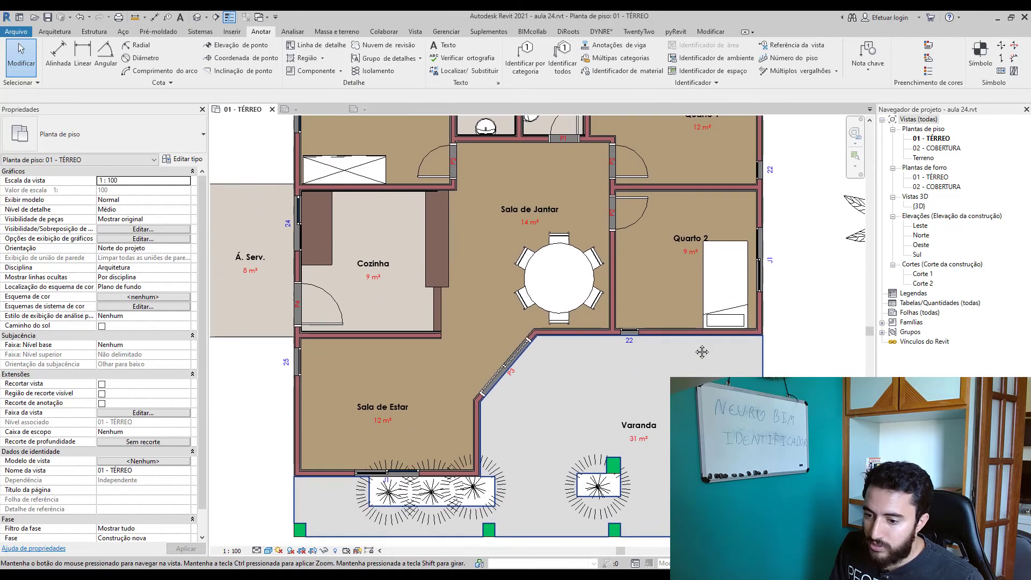
scroll(435, 473, "up", 3)
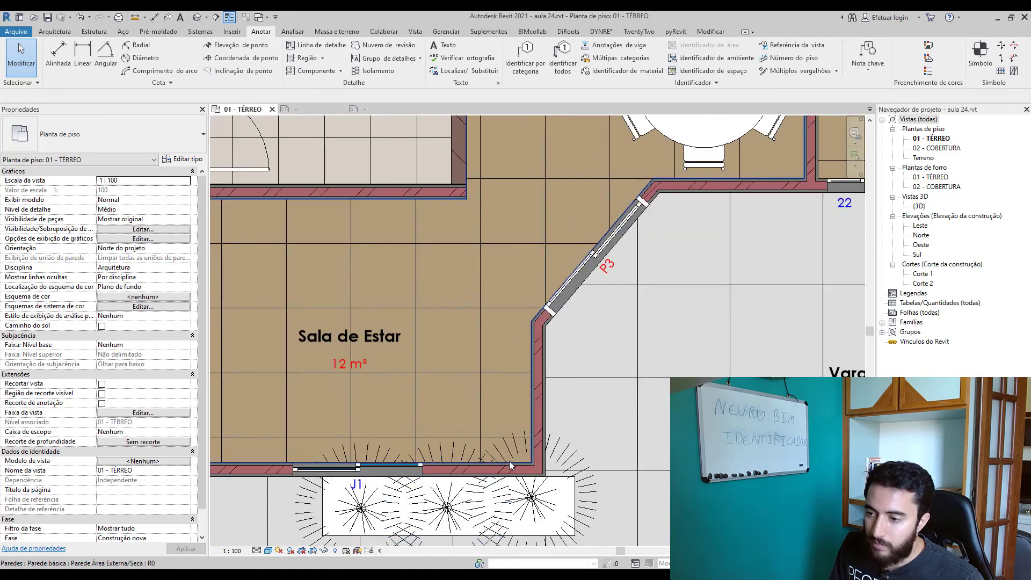
scroll(441, 454, "down", 4)
scroll(438, 376, "down", 2)
scroll(432, 269, "up", 2)
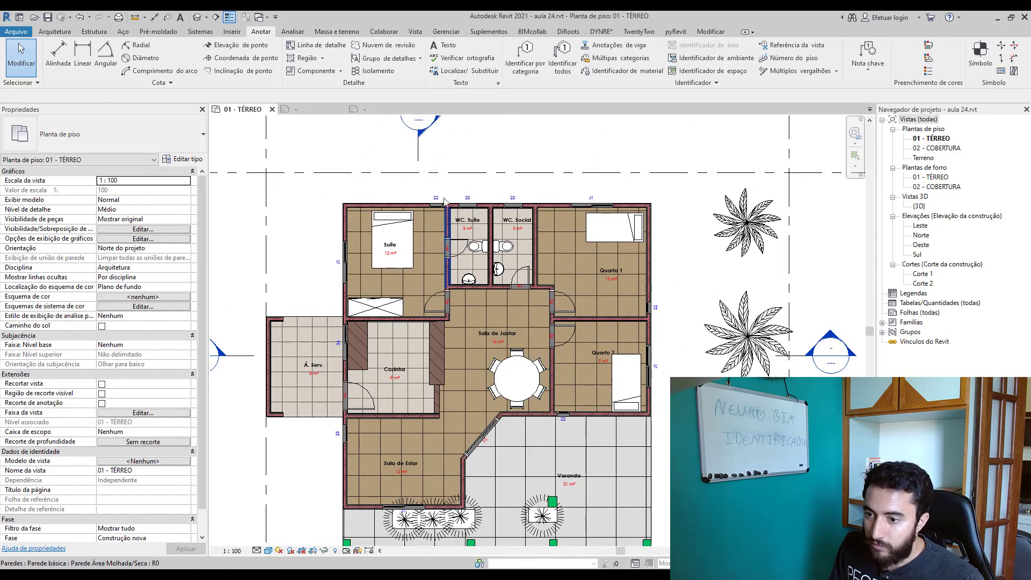
scroll(429, 202, "up", 4)
left_click(416, 237)
scroll(416, 237, "up", 1)
Relabel tag 22 as J2 and tag 23 as J3, accepting each type change.
scroll(414, 237, "up", 1)
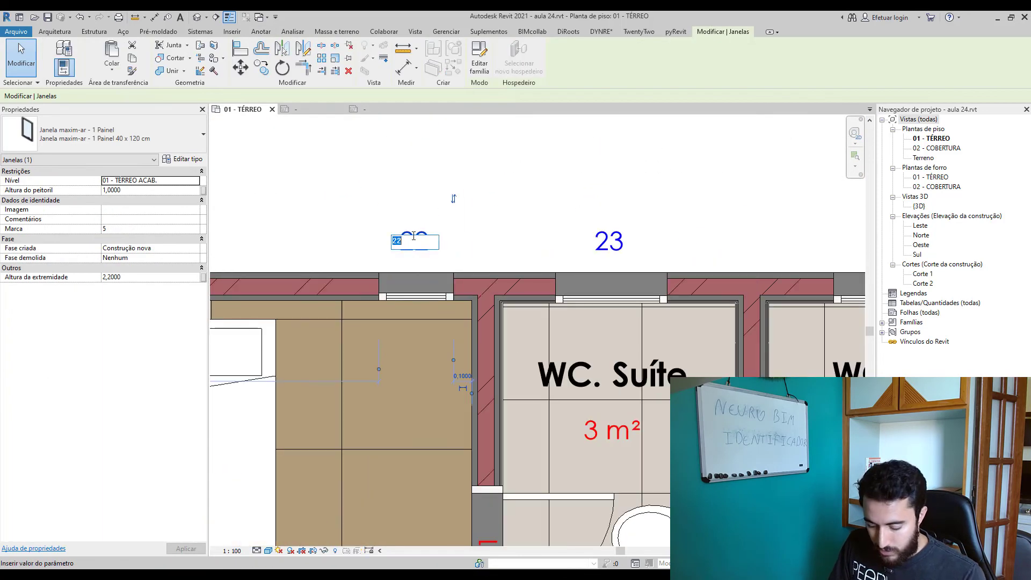
type("J2")
key("Return")
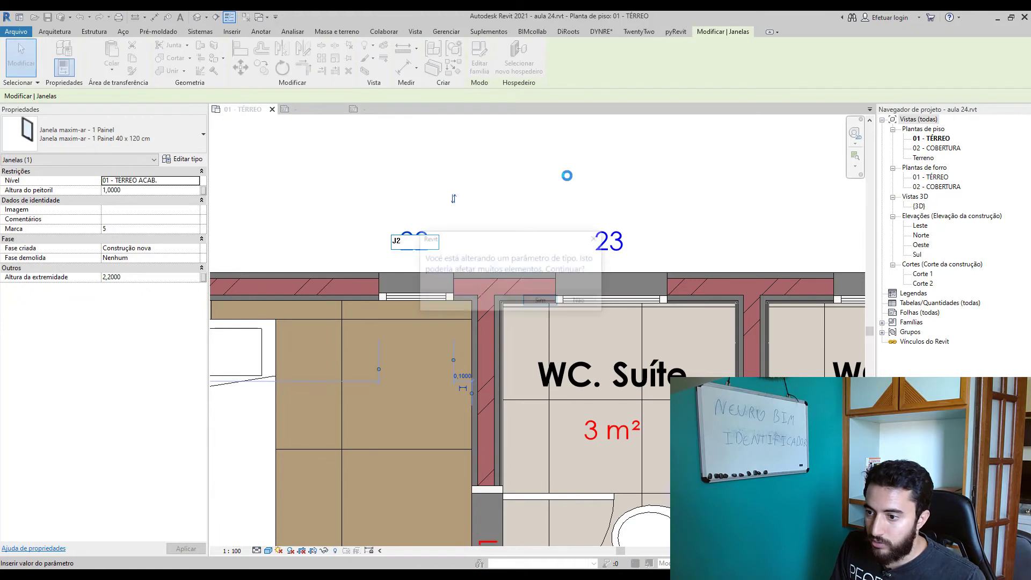
left_click(539, 300)
double_click(620, 244)
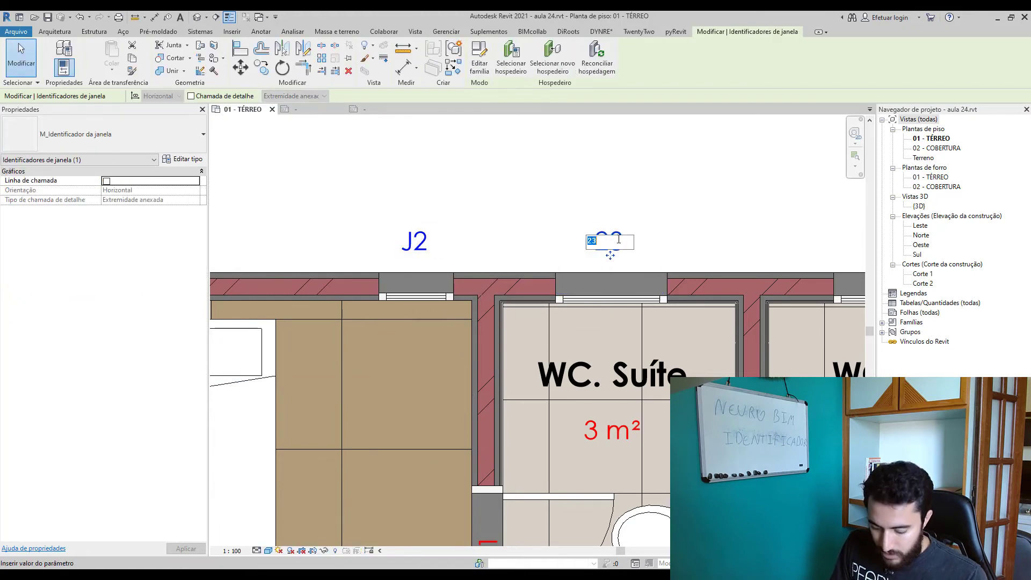
type("J3")
key("Return")
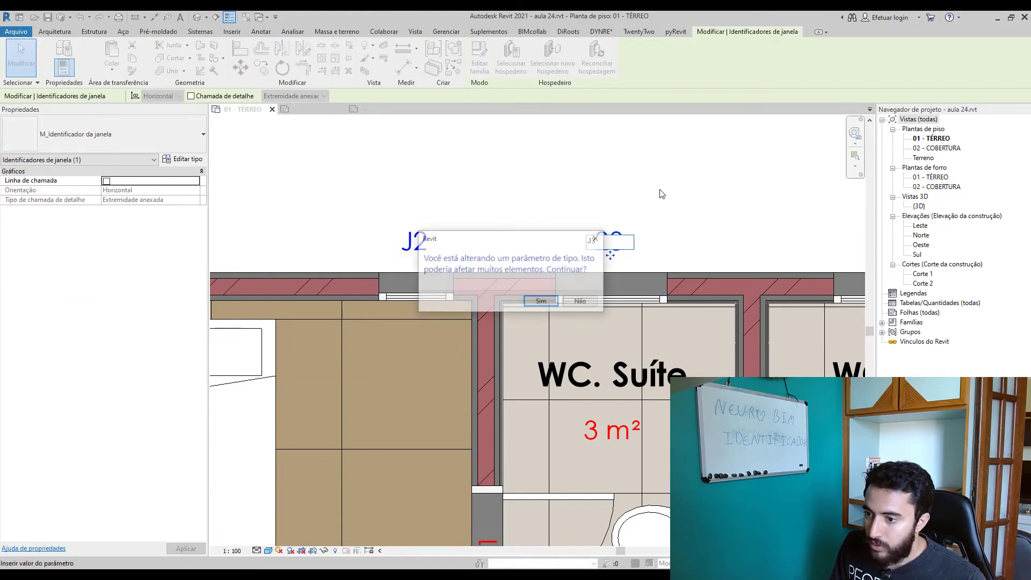
left_click(541, 301)
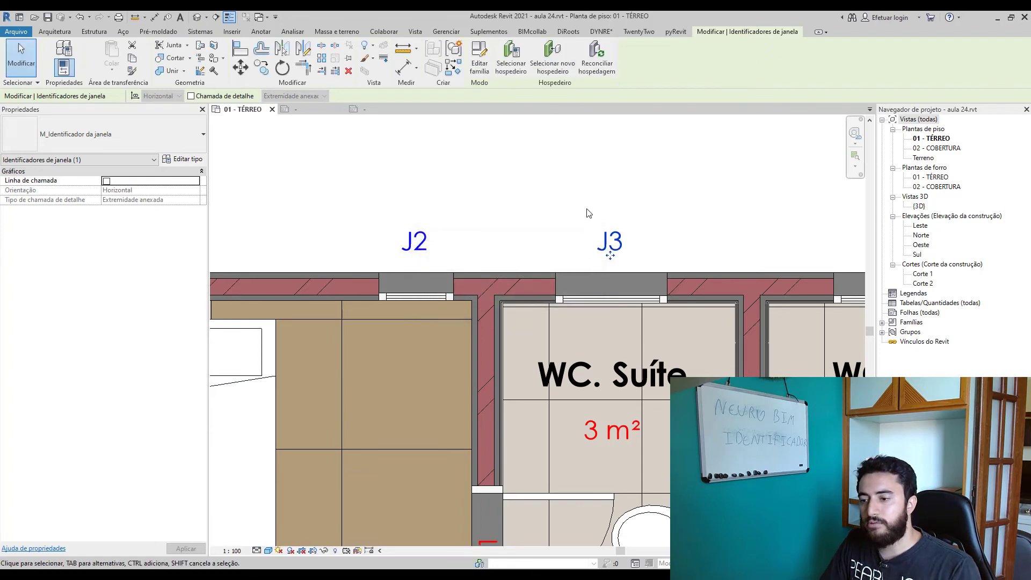
Edit and commit the value of the Sala de Estar window tag 25.
scroll(590, 213, "down", 1)
scroll(603, 212, "down", 2)
scroll(682, 204, "down", 2)
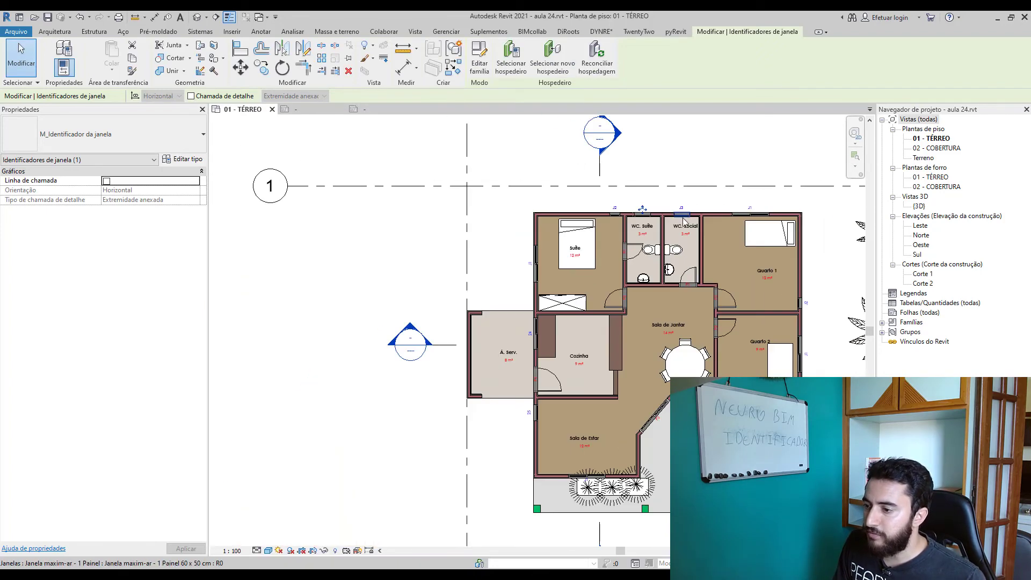
scroll(753, 312, "up", 2)
scroll(753, 312, "up", 1)
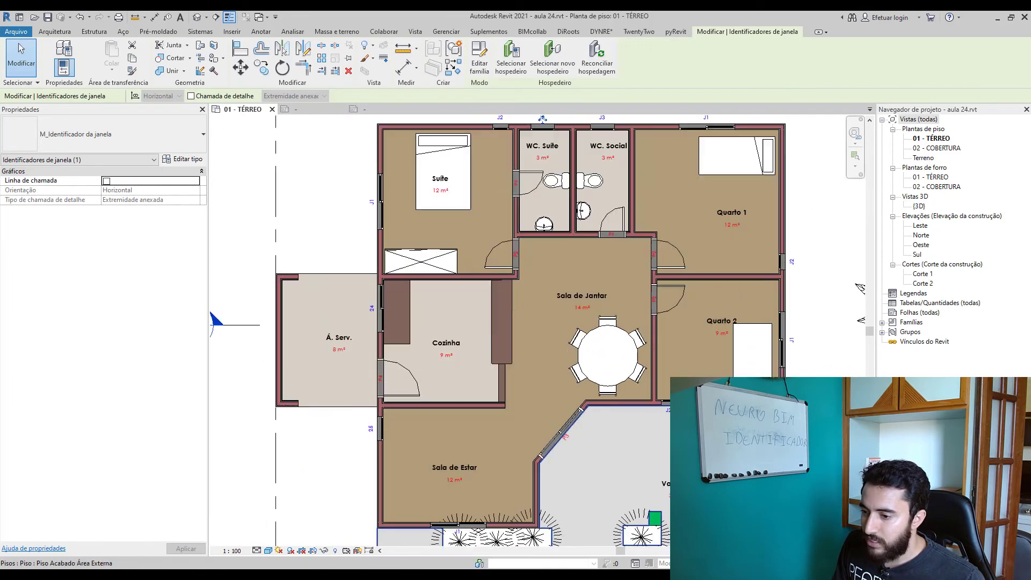
scroll(669, 433, "up", 3)
scroll(629, 385, "down", 1)
scroll(629, 385, "down", 2)
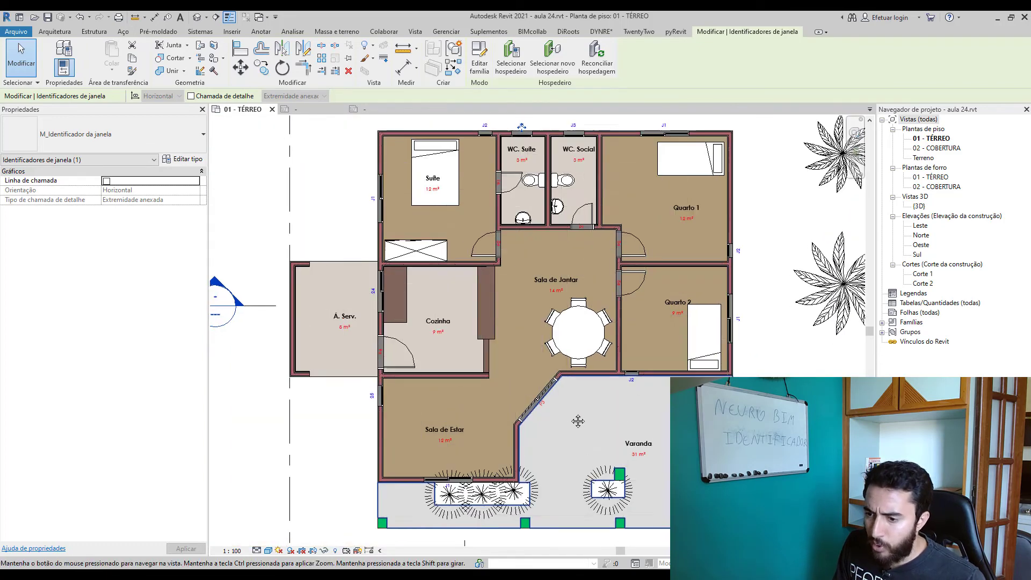
scroll(416, 379, "up", 2)
scroll(392, 344, "up", 2)
scroll(376, 321, "up", 2)
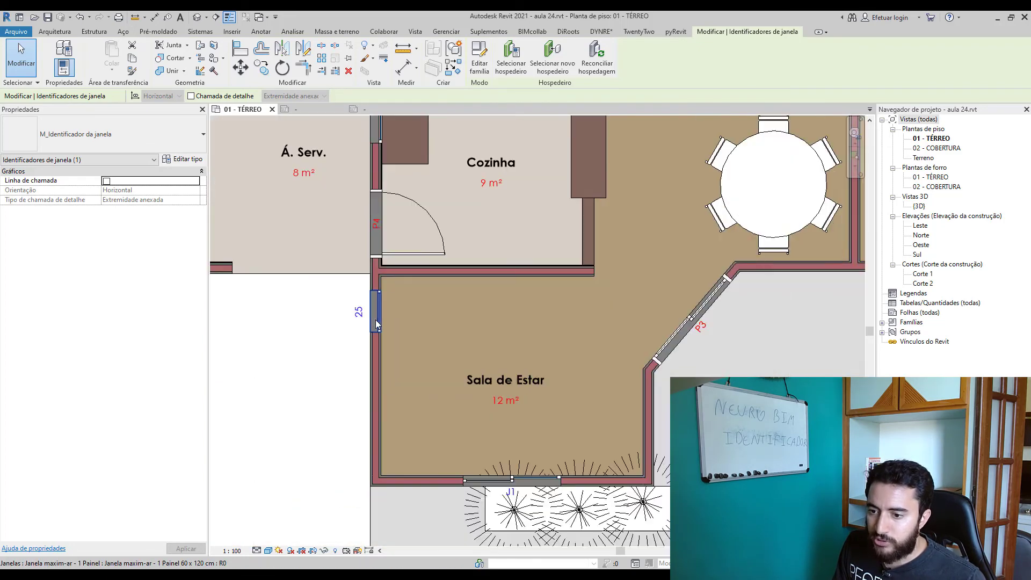
scroll(376, 320, "up", 1)
left_click(352, 312)
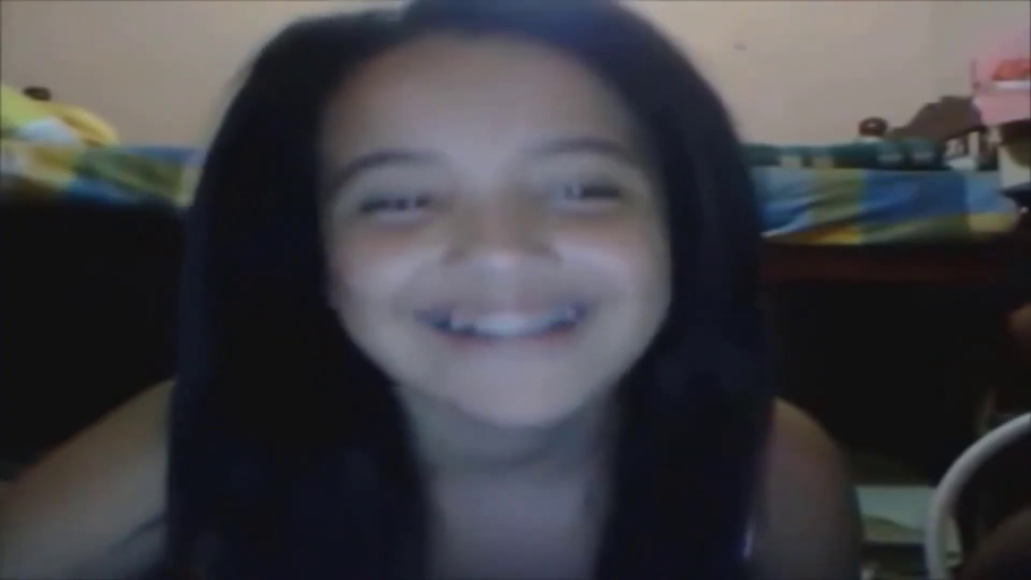
key("Return")
Relabel the Á. Serv. window tag 24 as J5, accepting the shared type change.
scroll(471, 256, "down", 2)
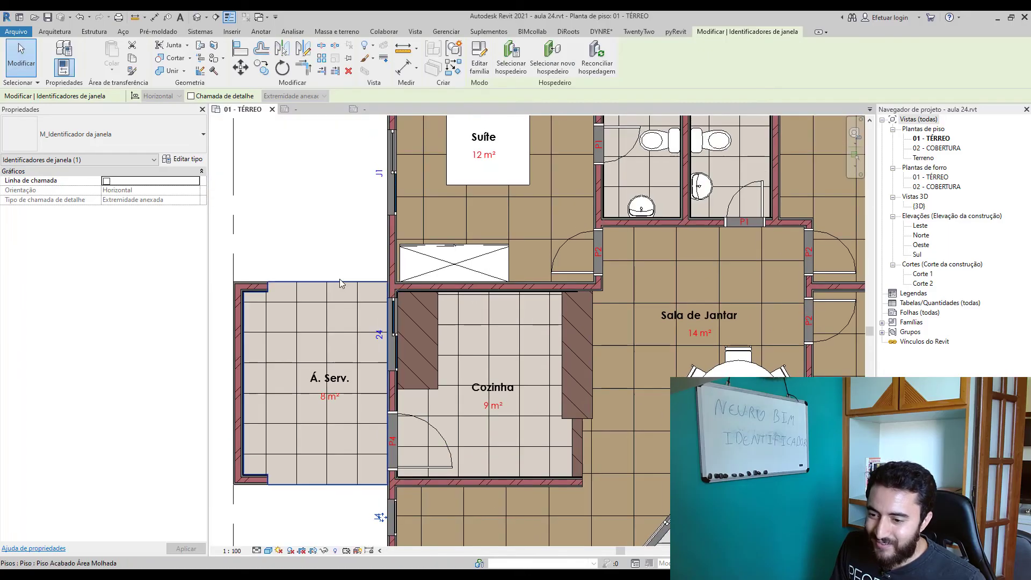
scroll(424, 411, "up", 3)
left_click(419, 397)
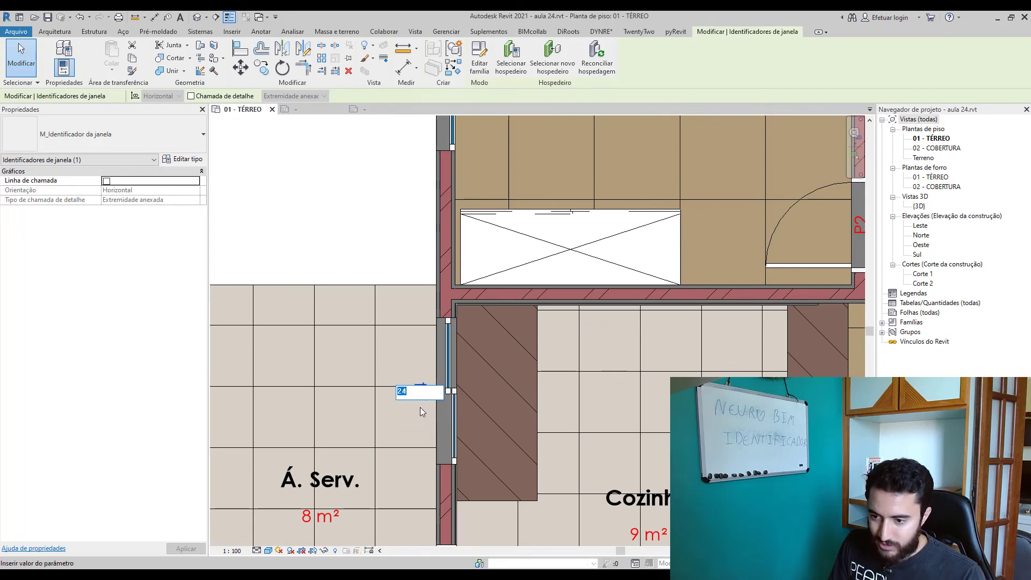
type("J5")
key("Return")
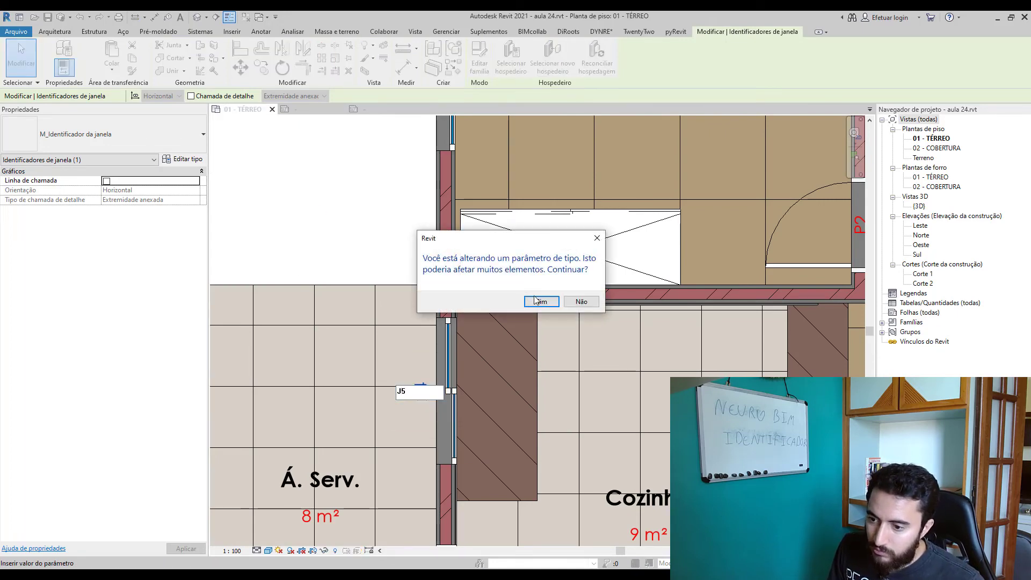
left_click(540, 301)
scroll(419, 254, "down", 2)
scroll(419, 254, "down", 4)
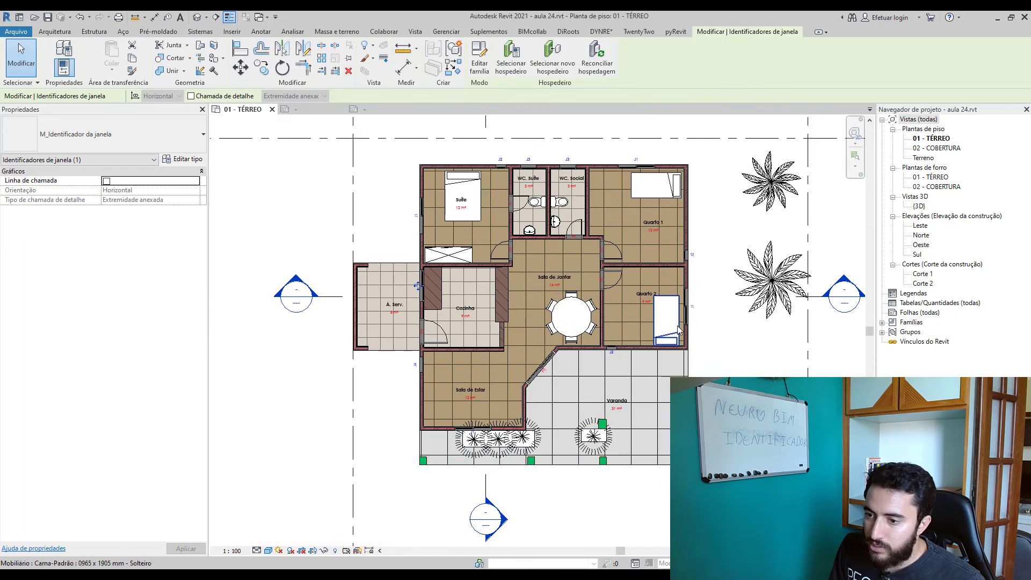
key("Escape")
middle_click_drag(731, 378, 716, 392)
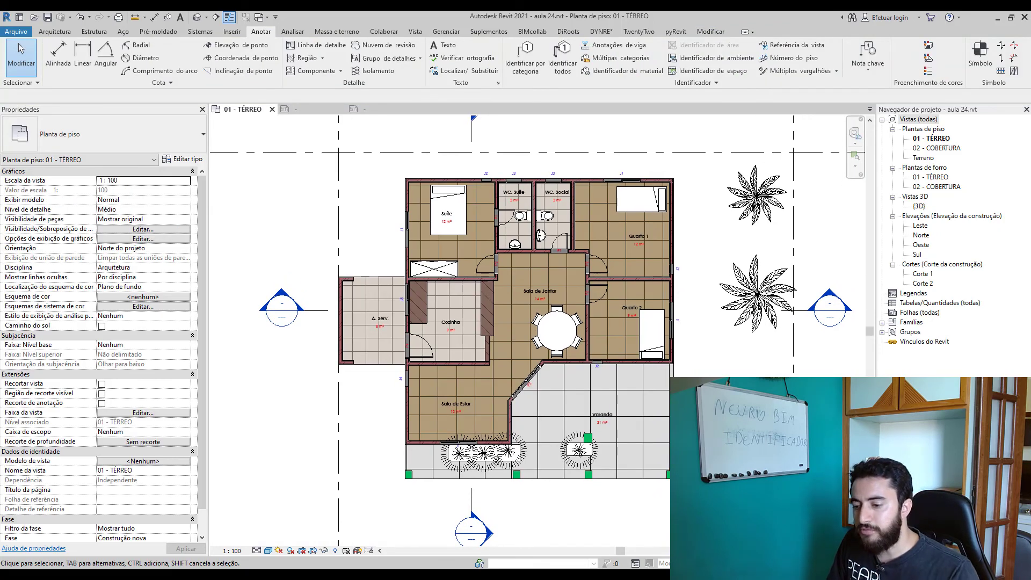
scroll(703, 357, "up", 3)
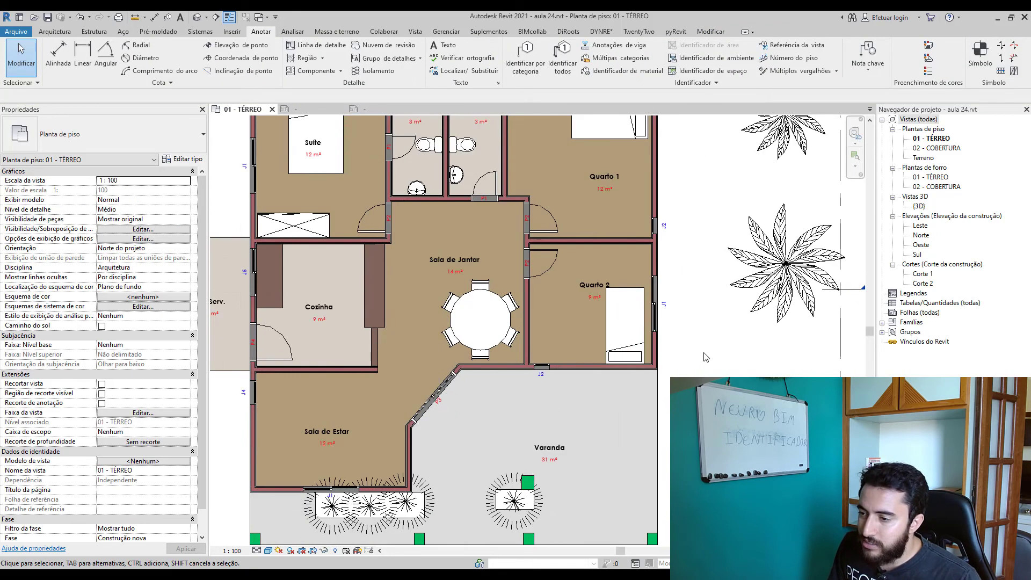
scroll(704, 357, "down", 2)
middle_click_drag(721, 355, 733, 372)
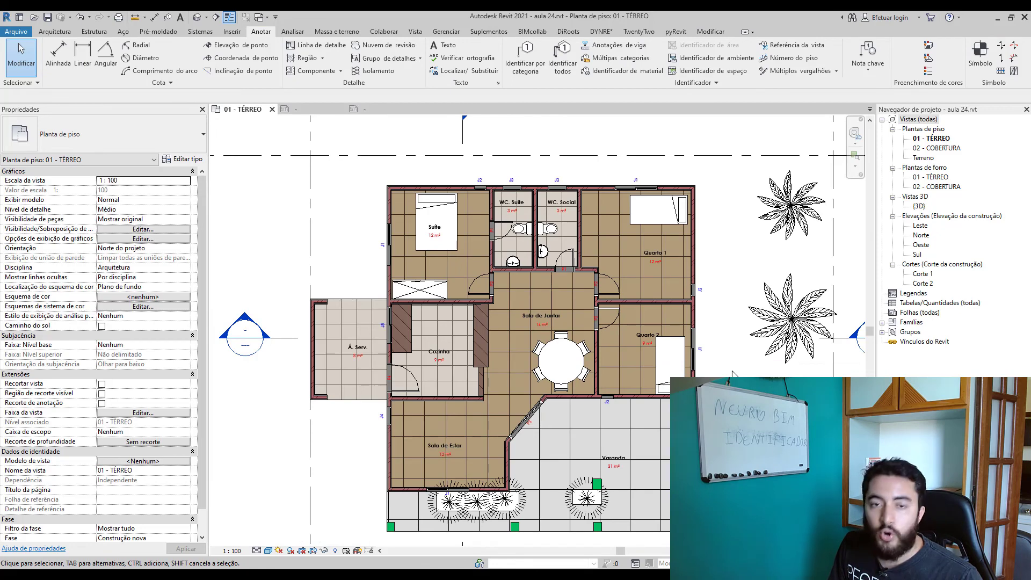